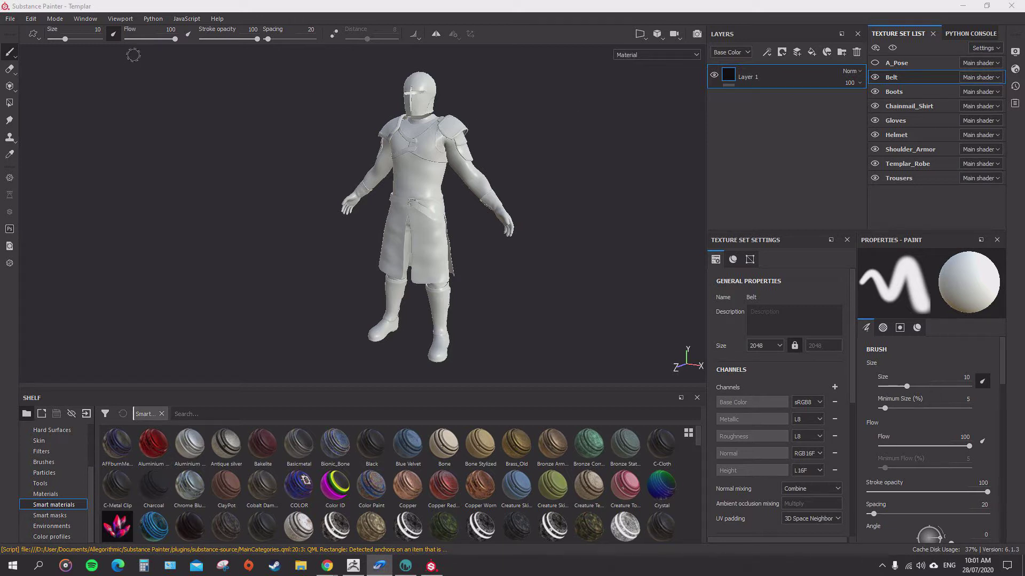
# Inspect the templar model from several angles and check the Belt texture set's baked mesh maps.
pyautogui.moveTo(595, 305)
pyautogui.keyDown('alt'); pyautogui.mouseDown()
pyautogui.moveTo(504, 288)
pyautogui.moveTo(592, 283)
pyautogui.mouseUp(); pyautogui.keyUp('alt')
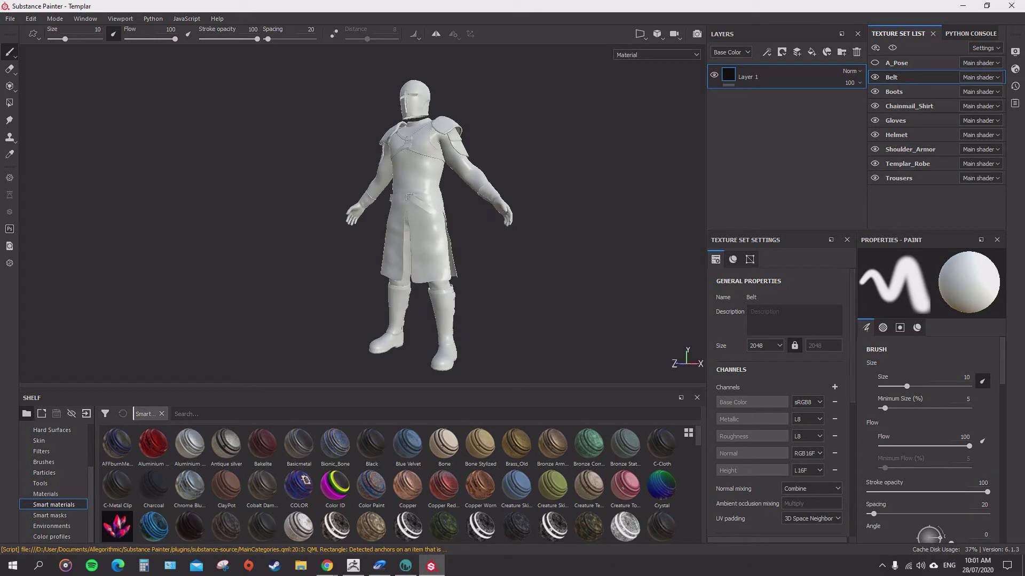
pyautogui.scroll(-3, 779, 400)
pyautogui.scroll(-8, 779, 400)
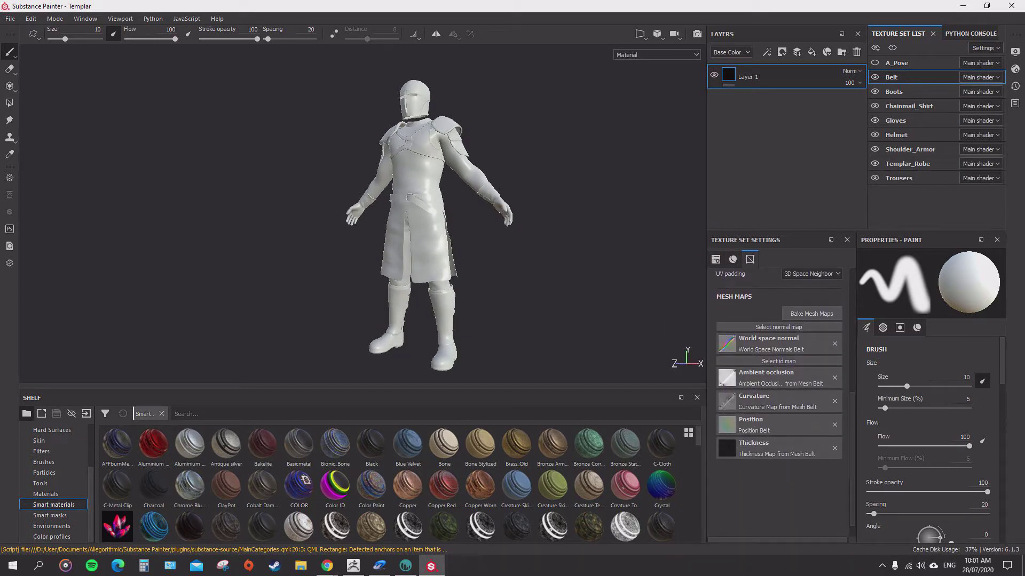
pyautogui.scroll(11, 779, 400)
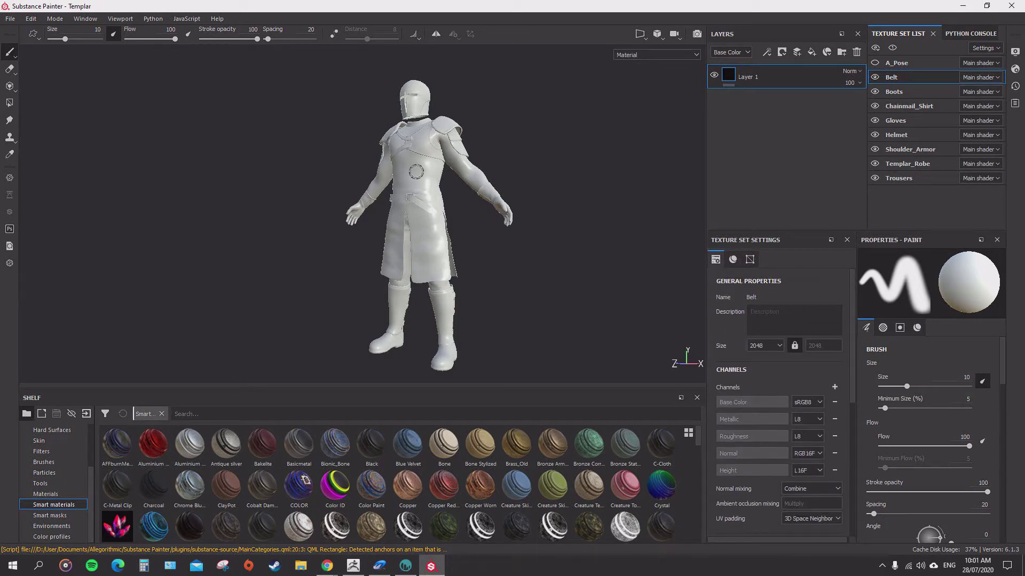
pyautogui.keyDown('alt'); pyautogui.moveTo(564, 237); pyautogui.dragTo(614, 283); pyautogui.keyUp('alt')
pyautogui.keyDown('alt'); pyautogui.moveTo(510, 268); pyautogui.dragTo(571, 329, button='right'); pyautogui.keyUp('alt')
pyautogui.keyDown('alt'); pyautogui.moveTo(534, 290); pyautogui.dragTo(508, 266, button='right'); pyautogui.keyUp('alt')
pyautogui.keyDown('alt'); pyautogui.moveTo(508, 266); pyautogui.dragTo(518, 290); pyautogui.keyUp('alt')
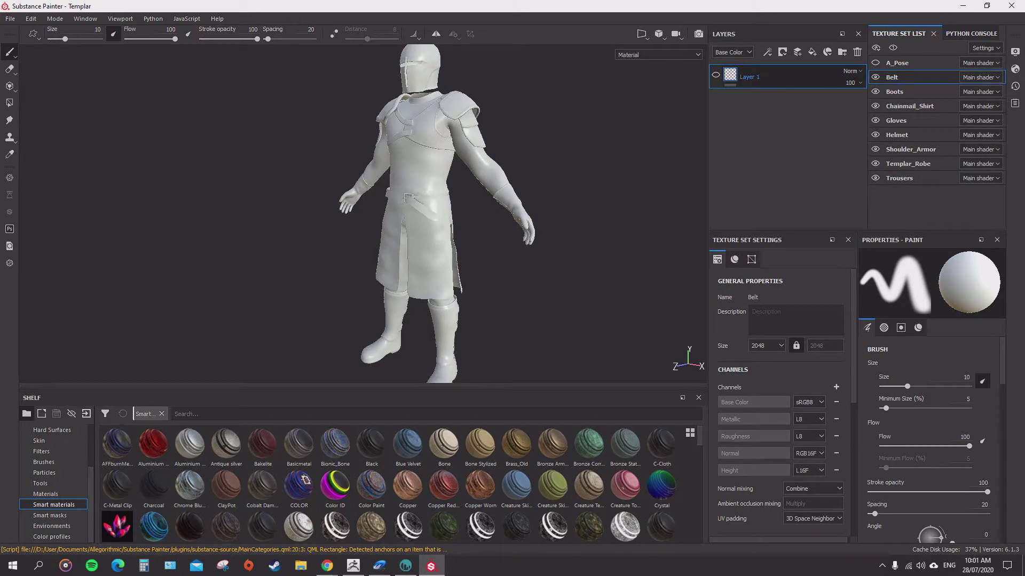
# Remove Layer 1 from the Belt texture set and apply the Color ID smart material in its place.
pyautogui.rightClick(783, 75)
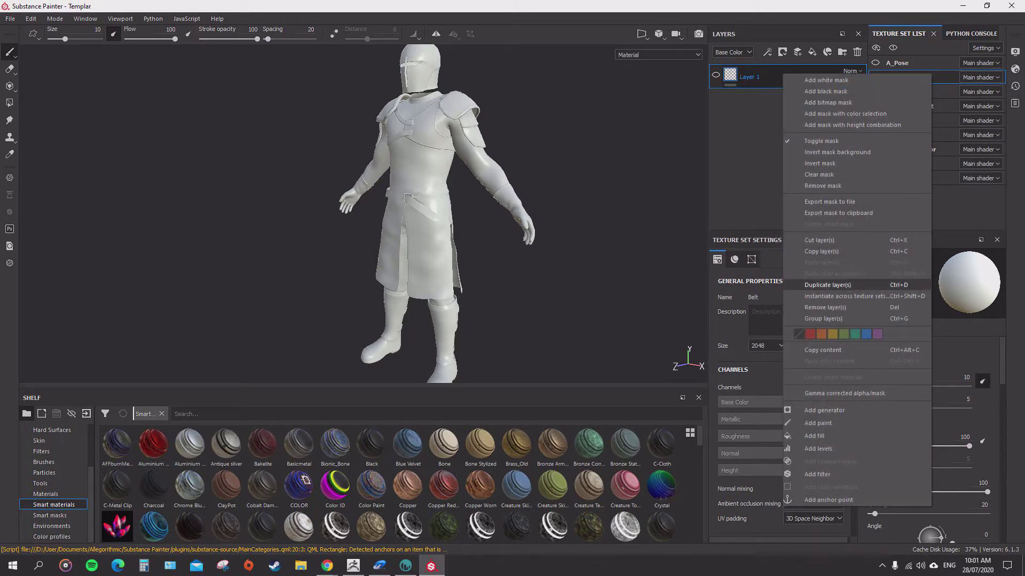
pyautogui.click(825, 307)
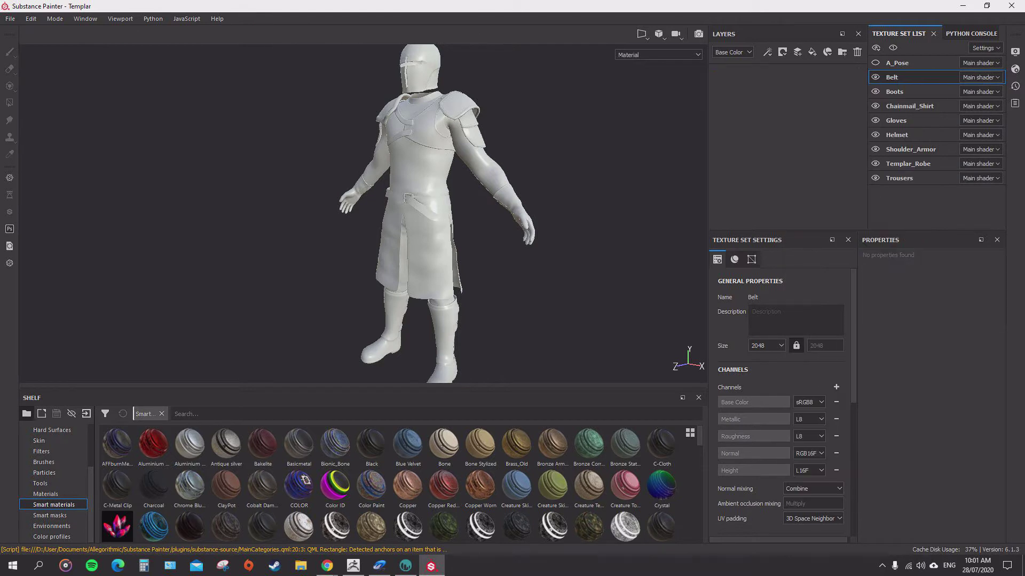
pyautogui.click(335, 487)
pyautogui.moveTo(335, 488); pyautogui.dragTo(785, 117)
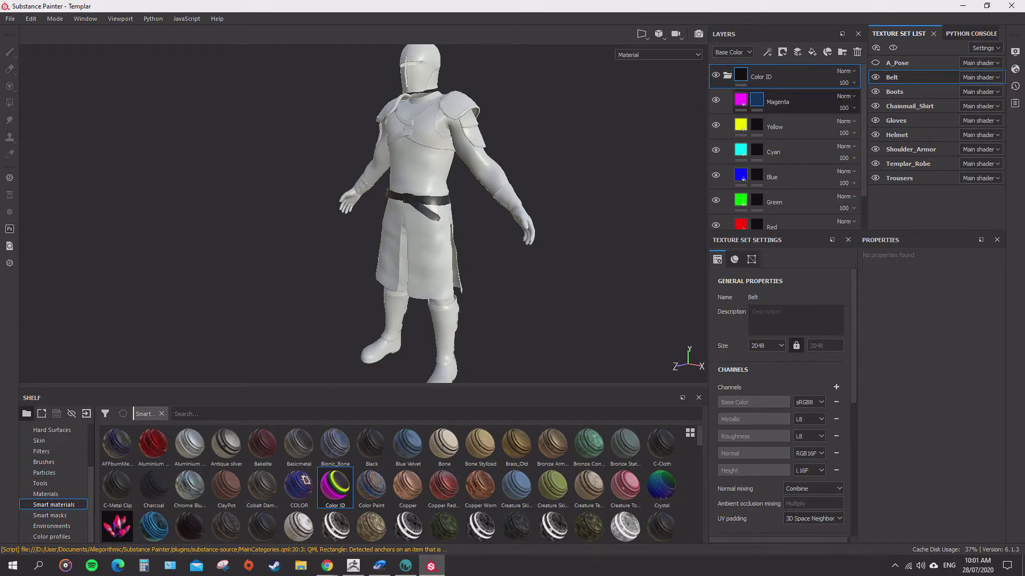
# Activate Polygon Fill on the Magenta layer's mask and isolate the Belt texture set in the viewport.
pyautogui.click(756, 99)
pyautogui.click(10, 103)
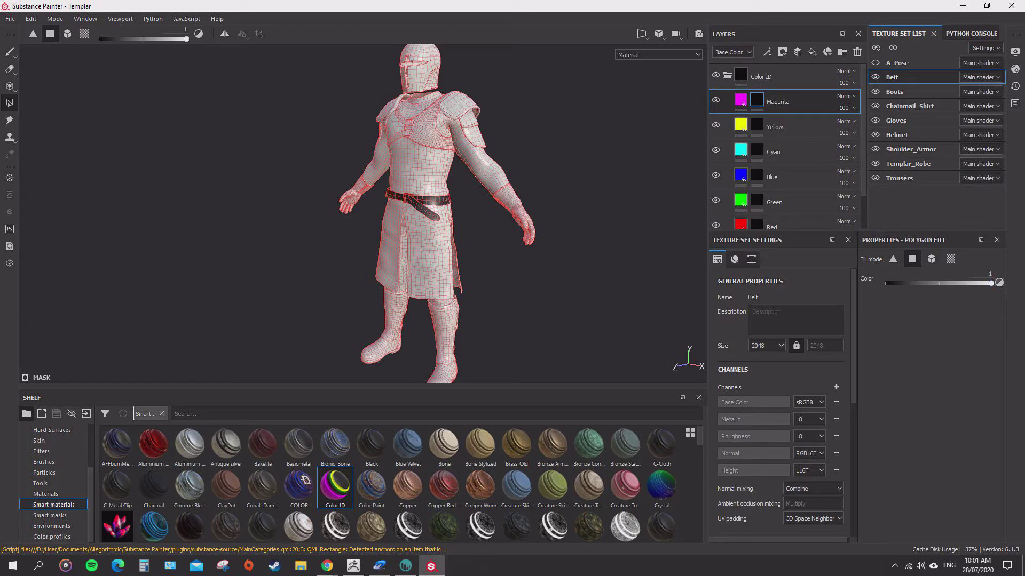
pyautogui.scroll(5, 421, 171)
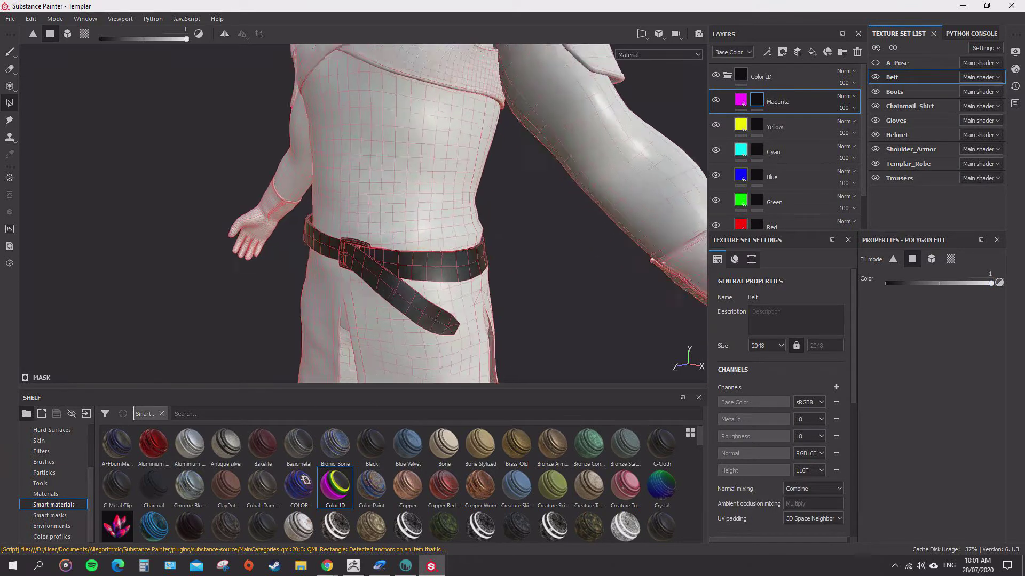
pyautogui.scroll(4, 421, 171)
pyautogui.scroll(-2, 422, 170)
pyautogui.keyDown('alt'); pyautogui.moveTo(422, 214); pyautogui.dragTo(450, 174, button='middle'); pyautogui.keyUp('alt')
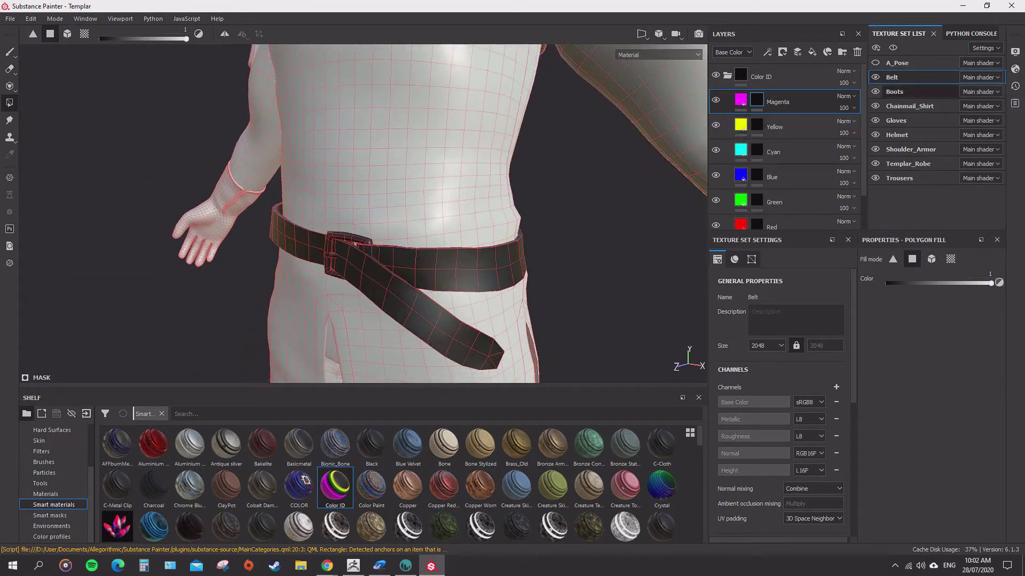
pyautogui.click(893, 48)
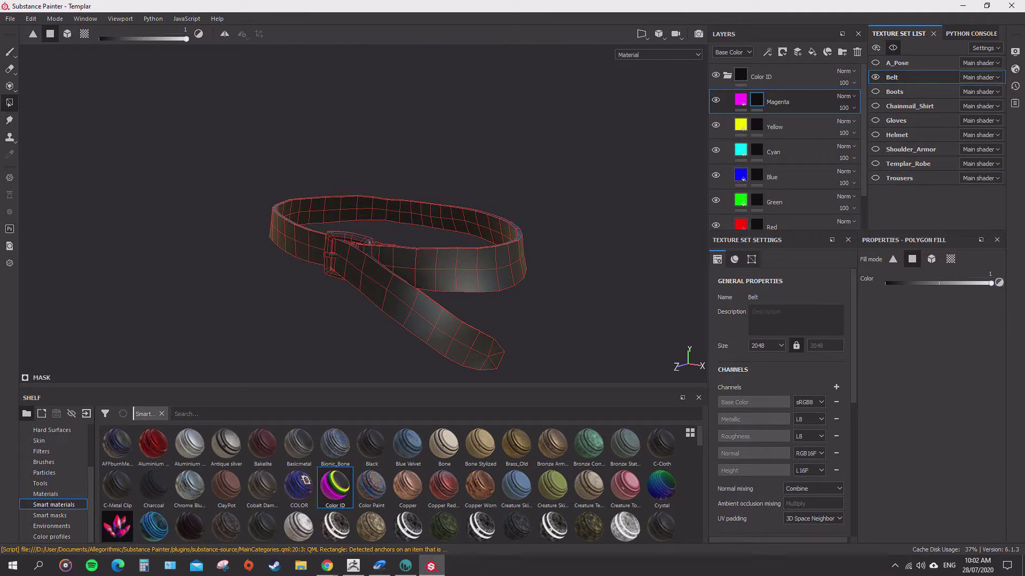
# Try filling the belt strap in the Magenta mask with UV chunk fill, then clear it with fill color 0.
pyautogui.moveTo(991, 284)
pyautogui.mouseDown()
pyautogui.moveTo(887, 284)
pyautogui.moveTo(991, 283)
pyautogui.mouseUp()
pyautogui.press('F4')
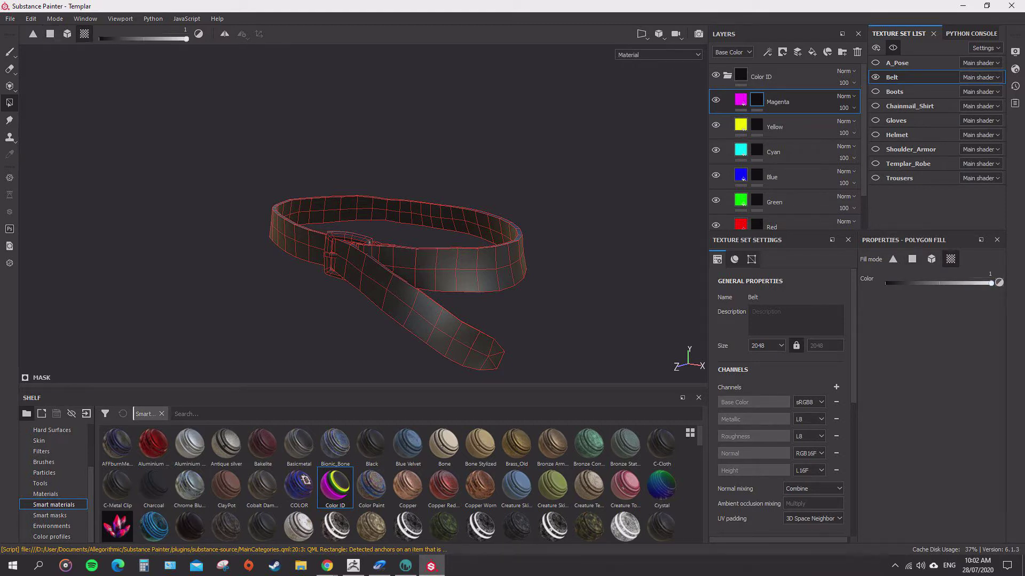
pyautogui.click(438, 315)
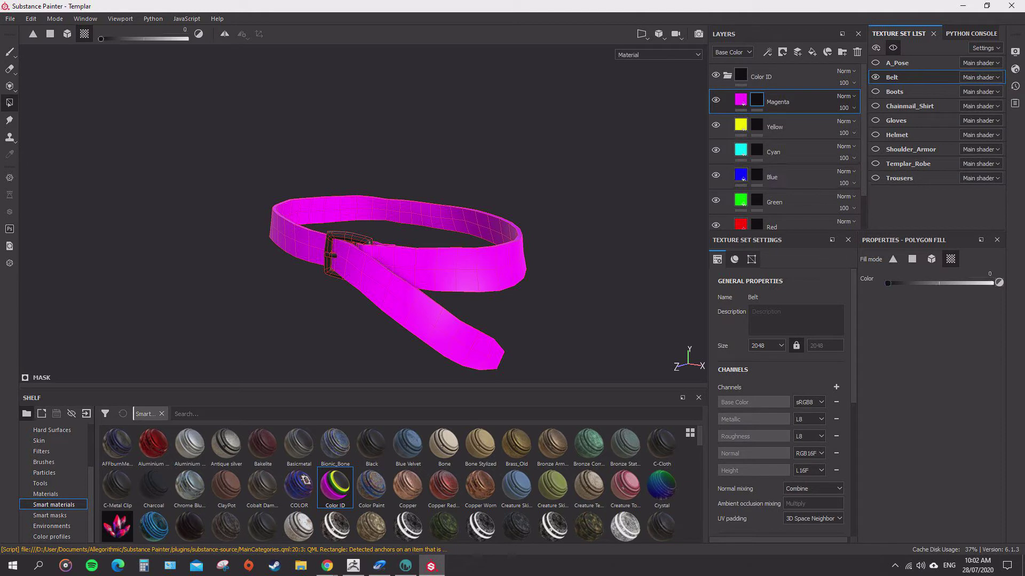
pyautogui.moveTo(219, 149); pyautogui.dragTo(624, 369)
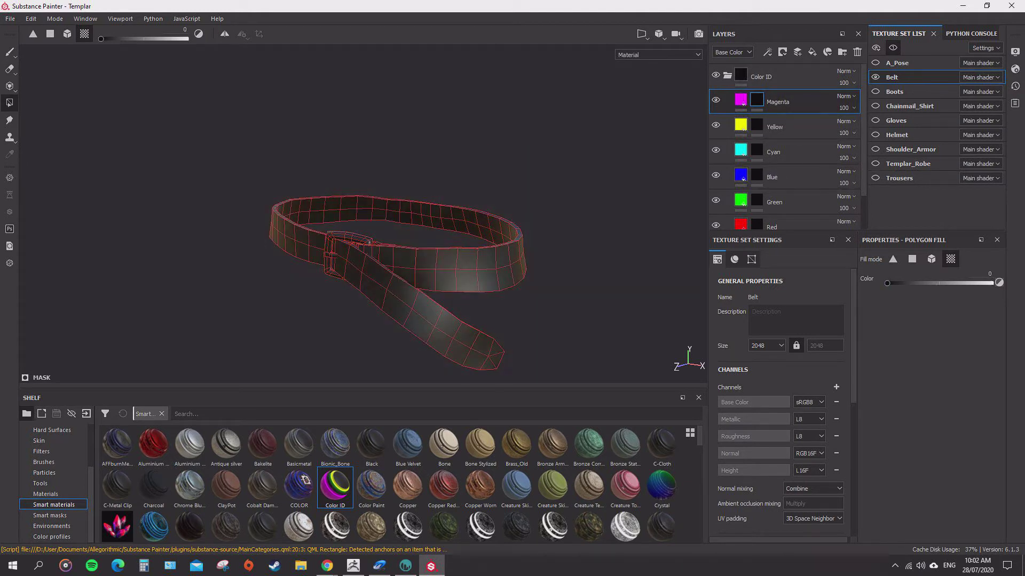
# Add a new folder to the layer stack and move it out of the Color ID group, directly below it.
pyautogui.click(728, 75)
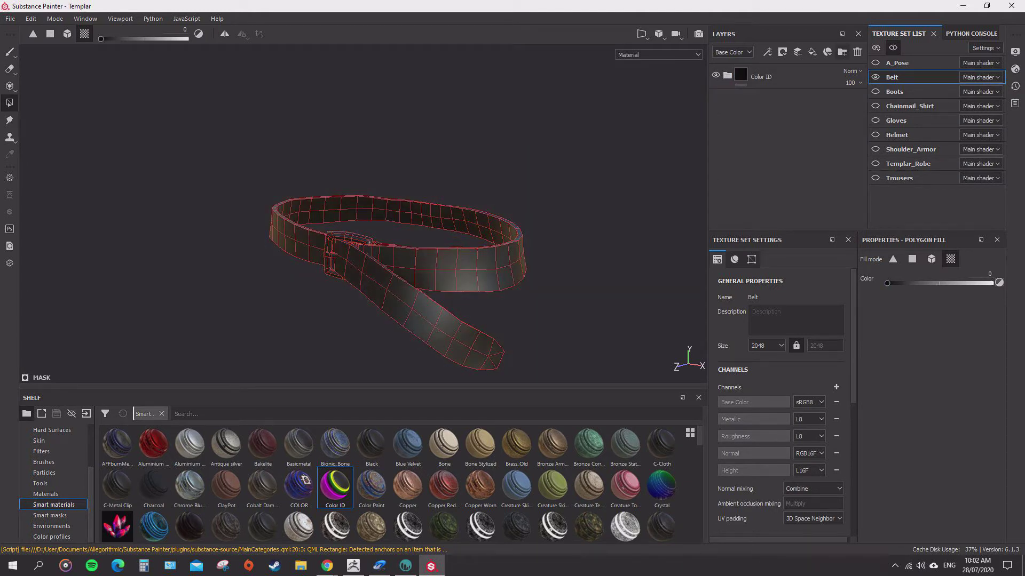
pyautogui.click(842, 52)
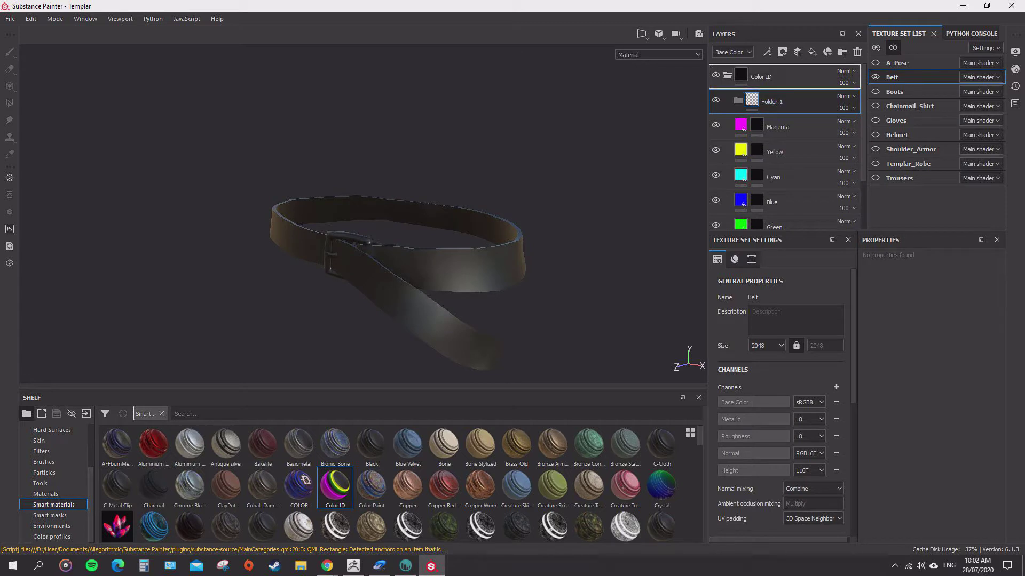
pyautogui.moveTo(772, 101)
pyautogui.mouseDown()
pyautogui.moveTo(772, 66)
pyautogui.moveTo(762, 115)
pyautogui.mouseUp()
pyautogui.click(727, 101)
pyautogui.click(727, 75)
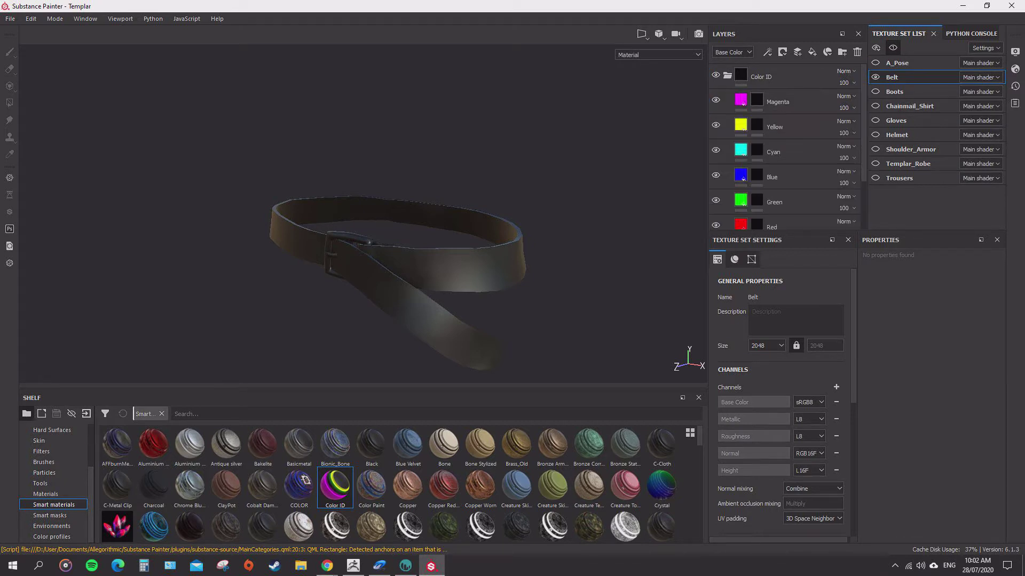
pyautogui.click(728, 76)
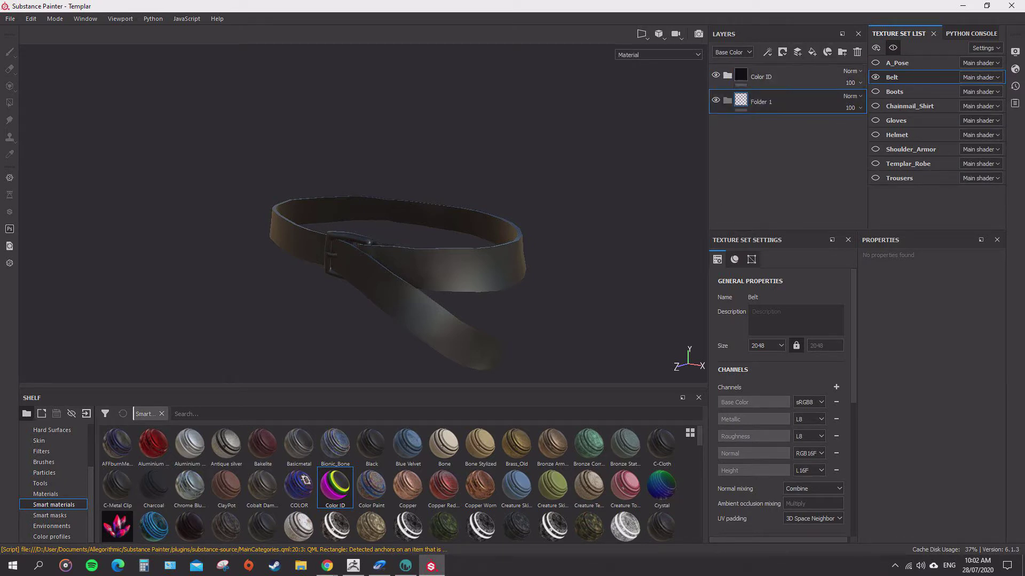
pyautogui.click(727, 76)
pyautogui.click(742, 99)
pyautogui.rightClick(742, 100)
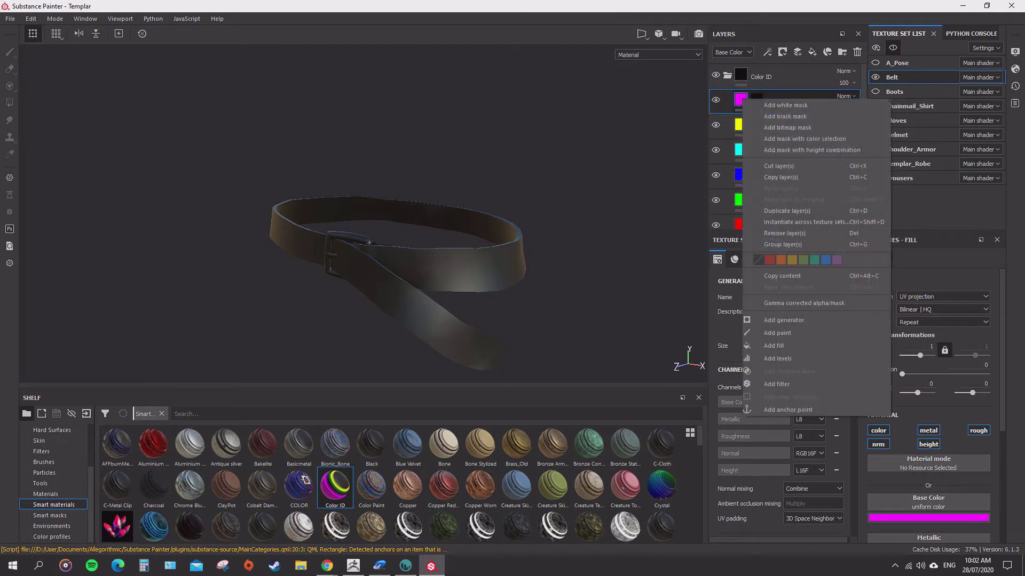
pyautogui.click(727, 76)
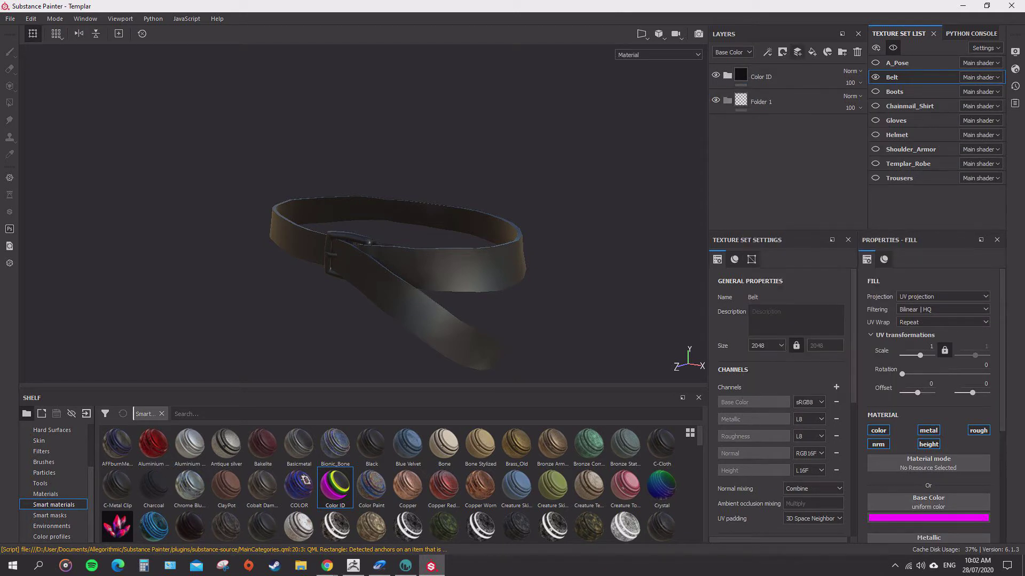
# Add a paint layer, move Folder 1 above the Color ID group and place the new layer inside Folder 1.
pyautogui.click(797, 53)
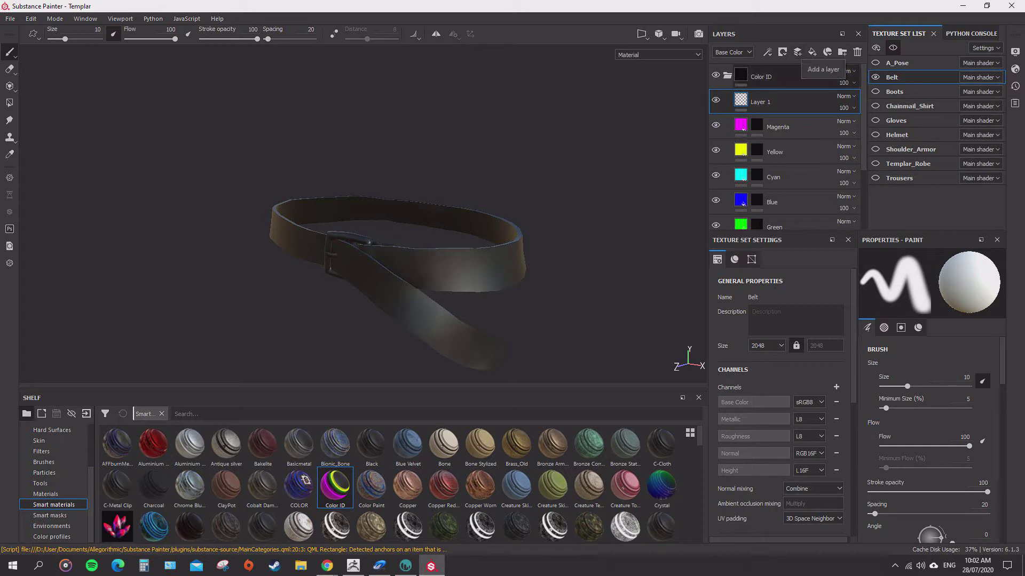
pyautogui.moveTo(769, 101); pyautogui.dragTo(768, 65)
pyautogui.click(727, 101)
pyautogui.moveTo(761, 127); pyautogui.dragTo(760, 66)
pyautogui.moveTo(732, 99); pyautogui.dragTo(761, 80)
# Rename the paint layer inside Folder 1 as Black.
pyautogui.doubleClick(768, 102)
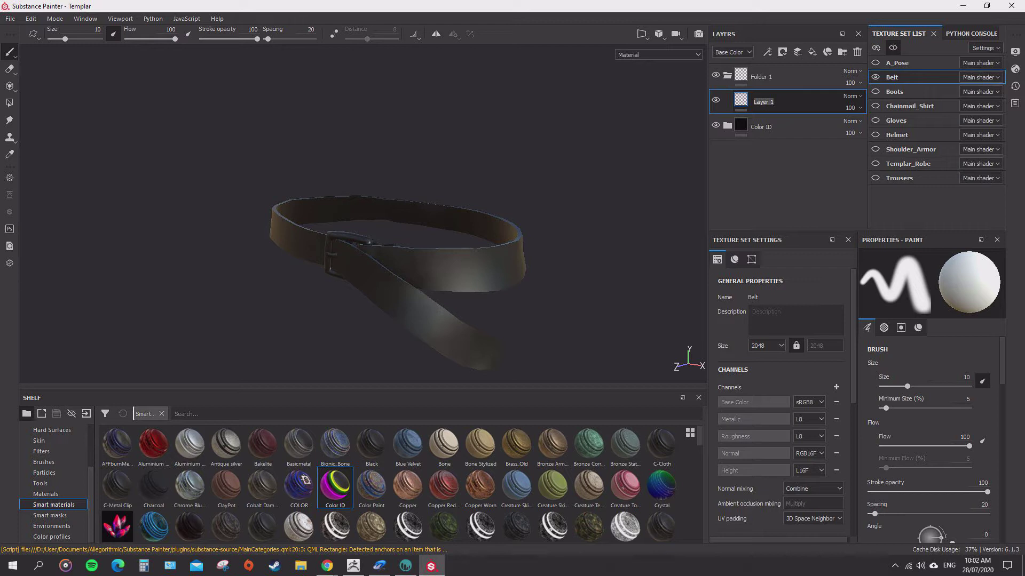
pyautogui.write('Black')
pyautogui.press('Return')
pyautogui.click(758, 127)
pyautogui.click(726, 126)
pyautogui.scroll(-1, 787, 144)
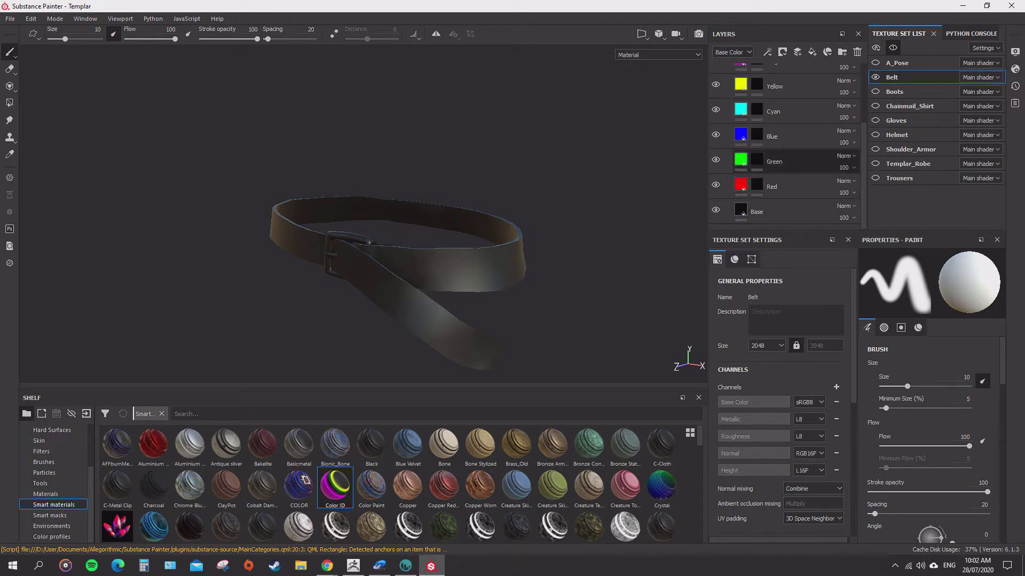
pyautogui.scroll(3, 784, 144)
pyautogui.rightClick(743, 103)
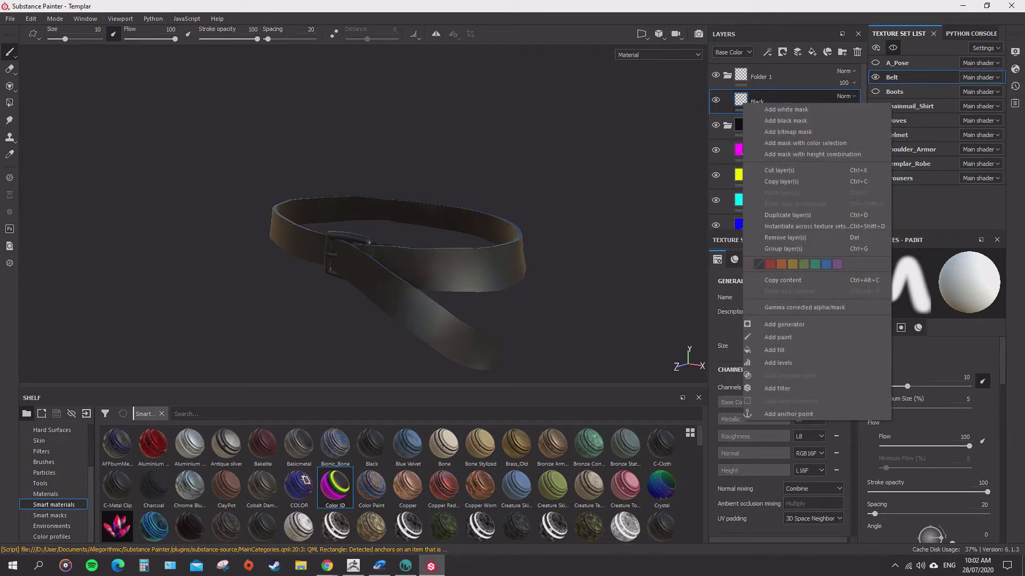
pyautogui.press('Escape')
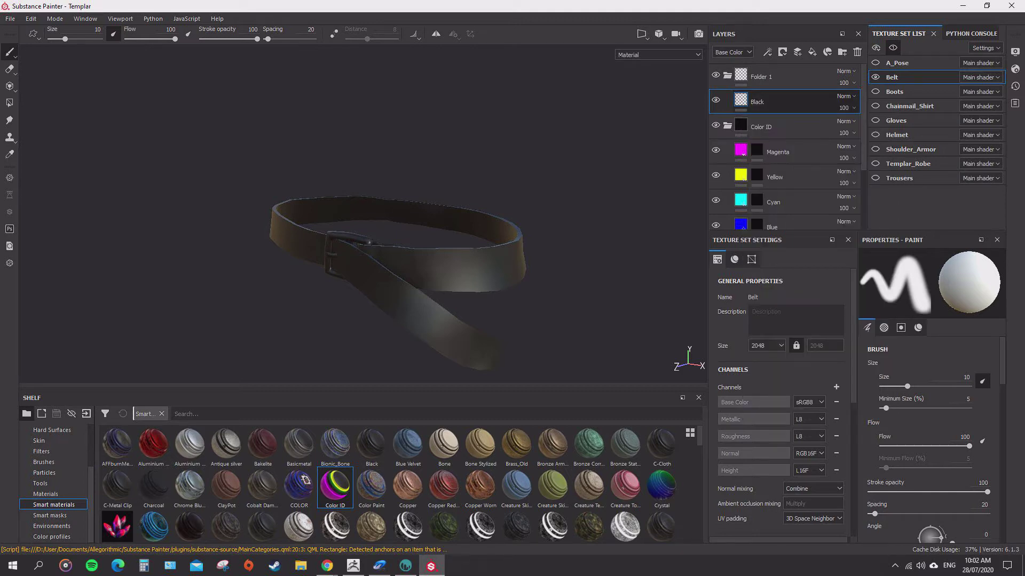
# Replace the Black paint layer with a new fill layer placed inside Folder 1.
pyautogui.rightClick(745, 100)
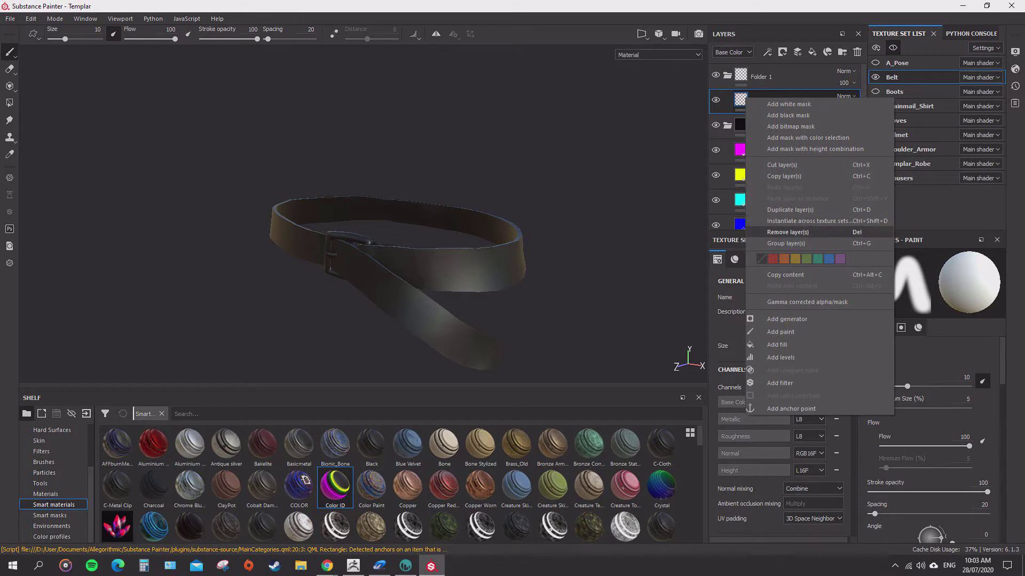
pyautogui.click(787, 232)
pyautogui.click(774, 77)
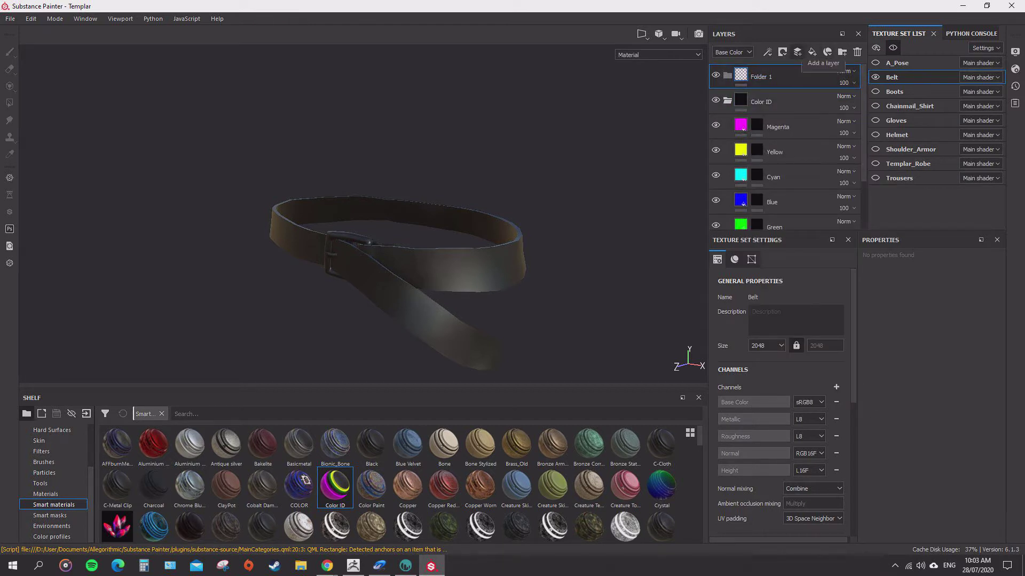
pyautogui.click(811, 52)
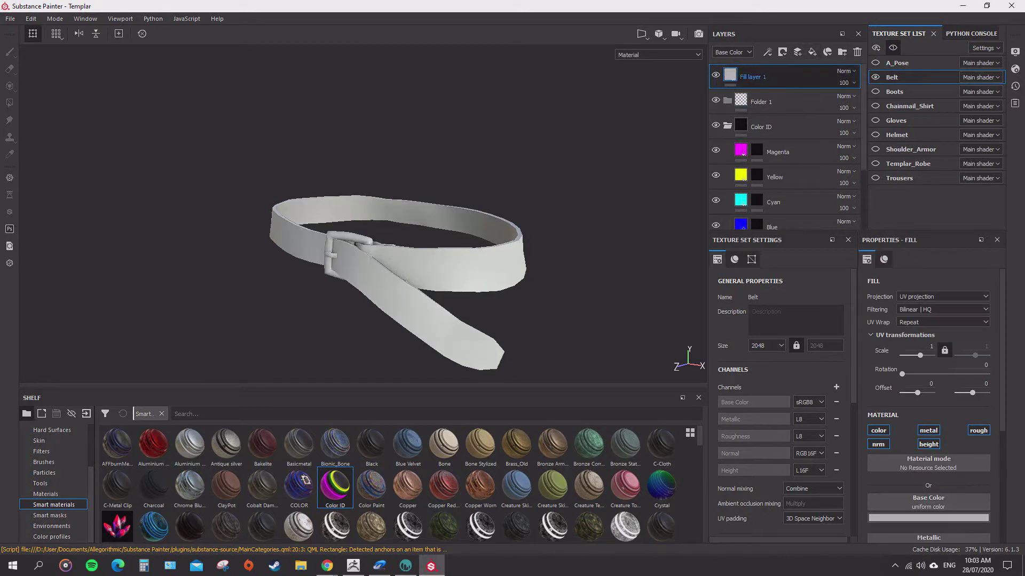
pyautogui.moveTo(752, 77); pyautogui.dragTo(773, 101)
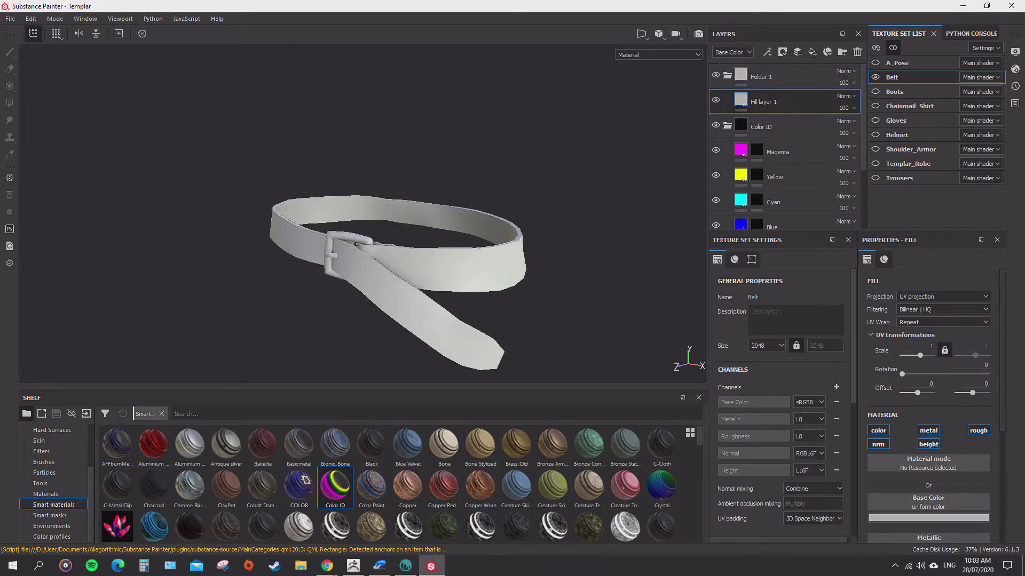
# Set the fill layer's base color to pure black and rename the layer as Black.
pyautogui.scroll(-3, 934, 405)
pyautogui.click(928, 413)
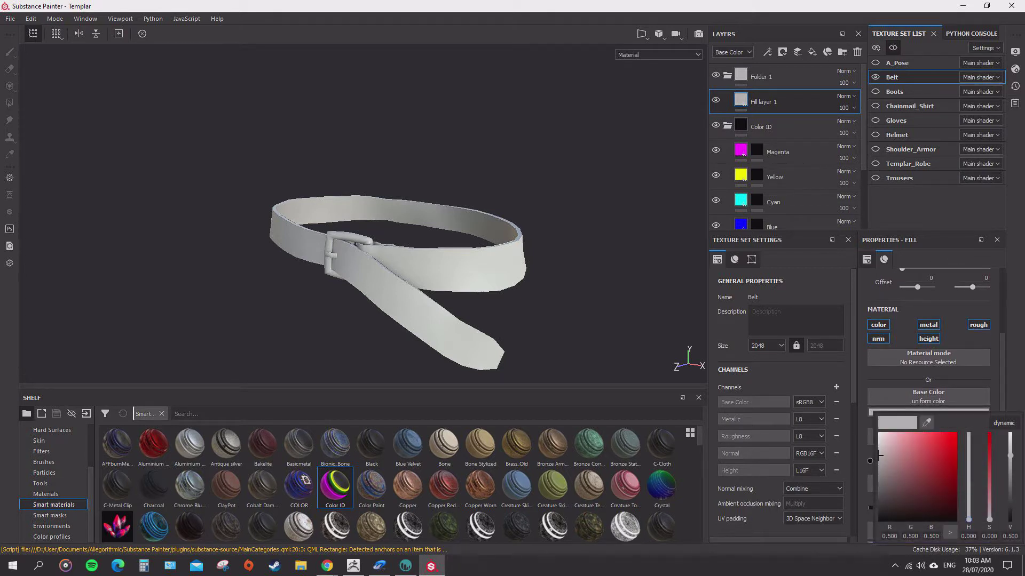
pyautogui.moveTo(1009, 455); pyautogui.dragTo(1009, 520)
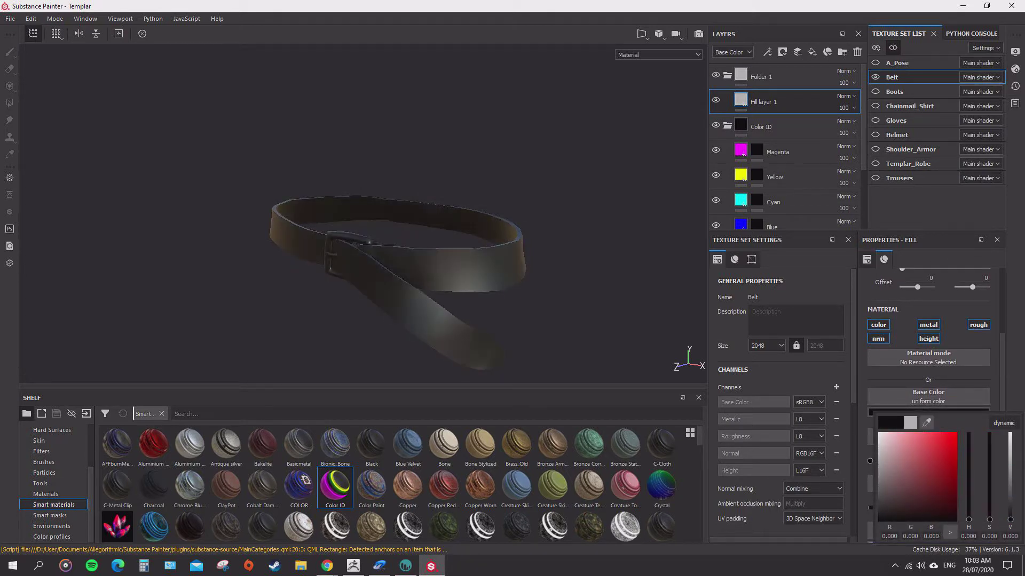
pyautogui.doubleClick(763, 101)
pyautogui.write('Black')
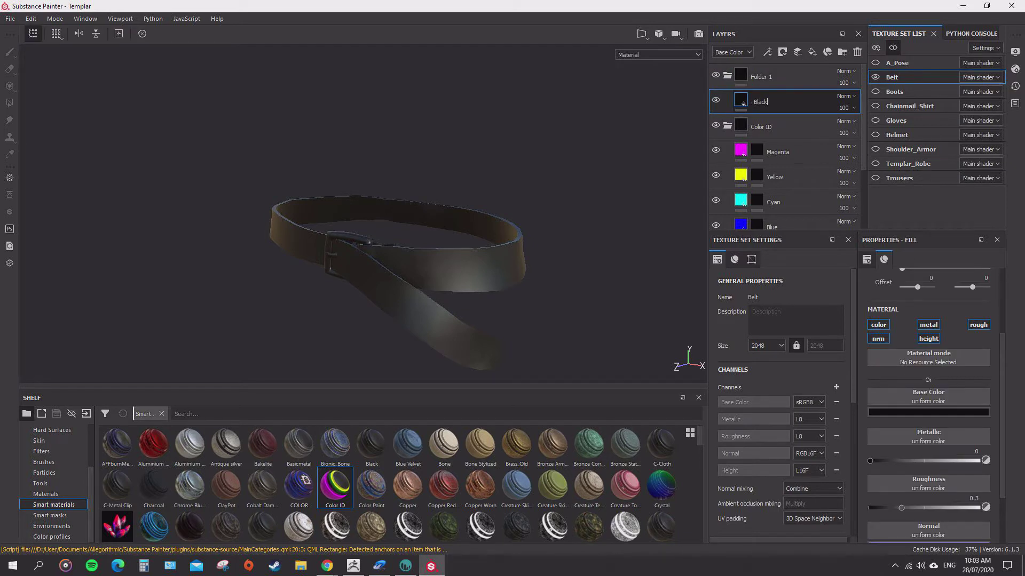
pyautogui.press('Return')
pyautogui.click(728, 126)
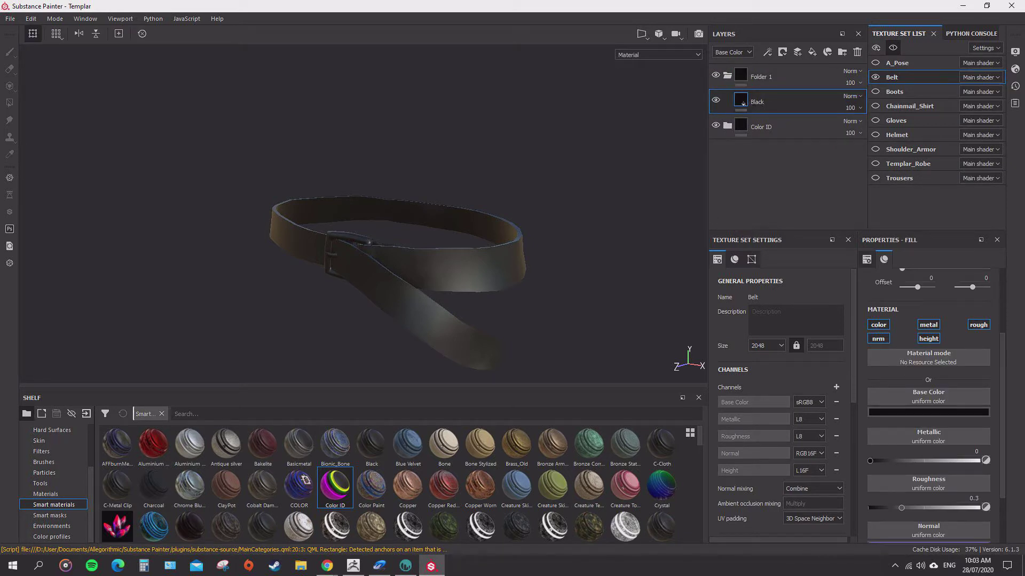
pyautogui.click(727, 127)
pyautogui.scroll(-3, 785, 144)
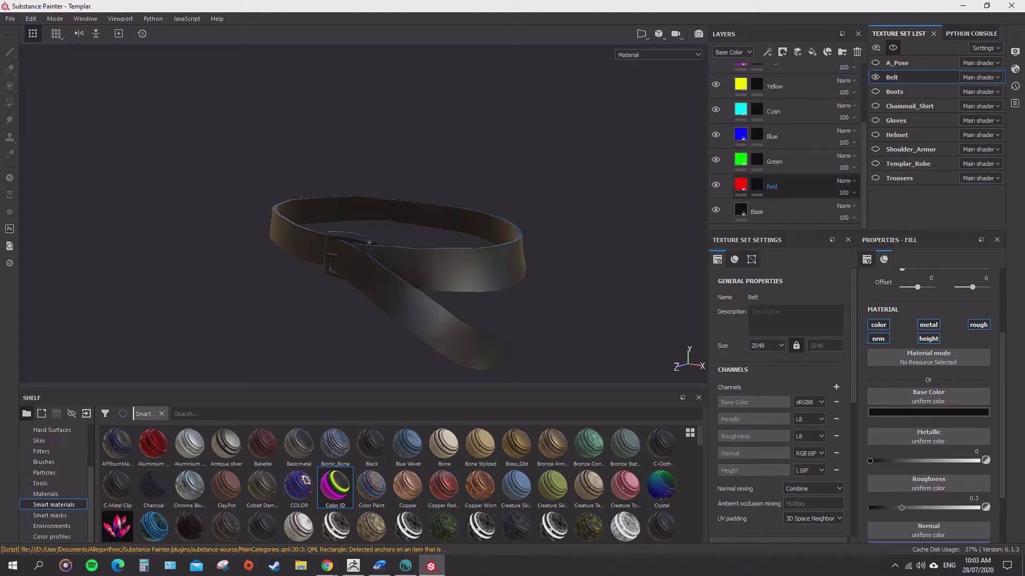
pyautogui.click(789, 162)
pyautogui.click(790, 136)
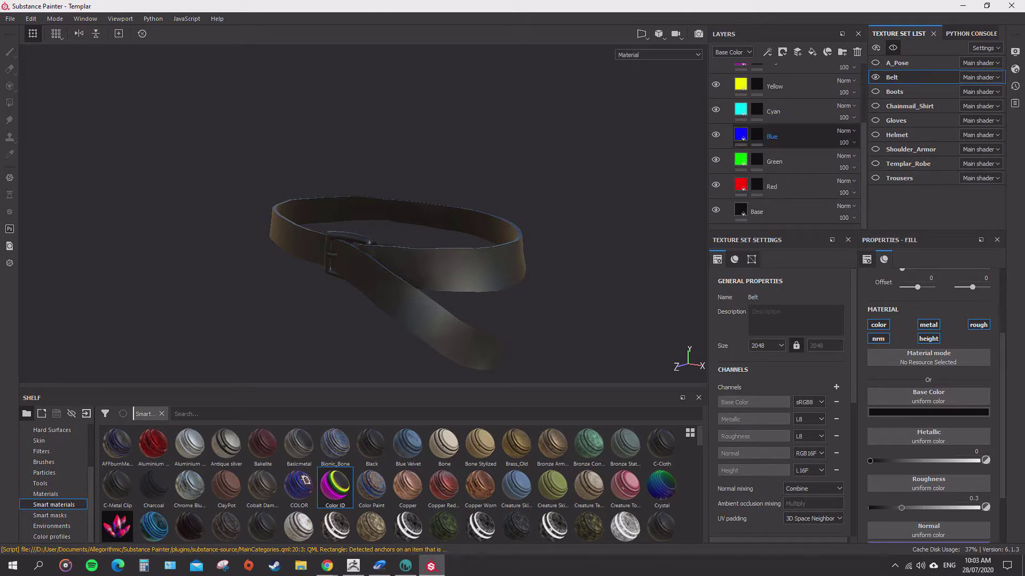
# Review the colored fill layers and their masks inside the Color ID group.
pyautogui.scroll(3, 784, 182)
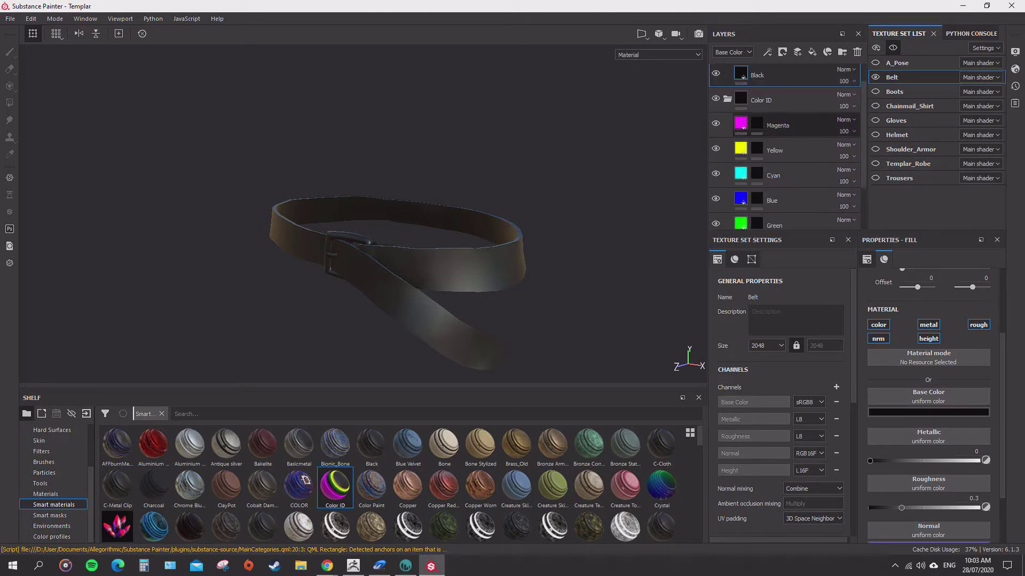
pyautogui.scroll(-3, 784, 187)
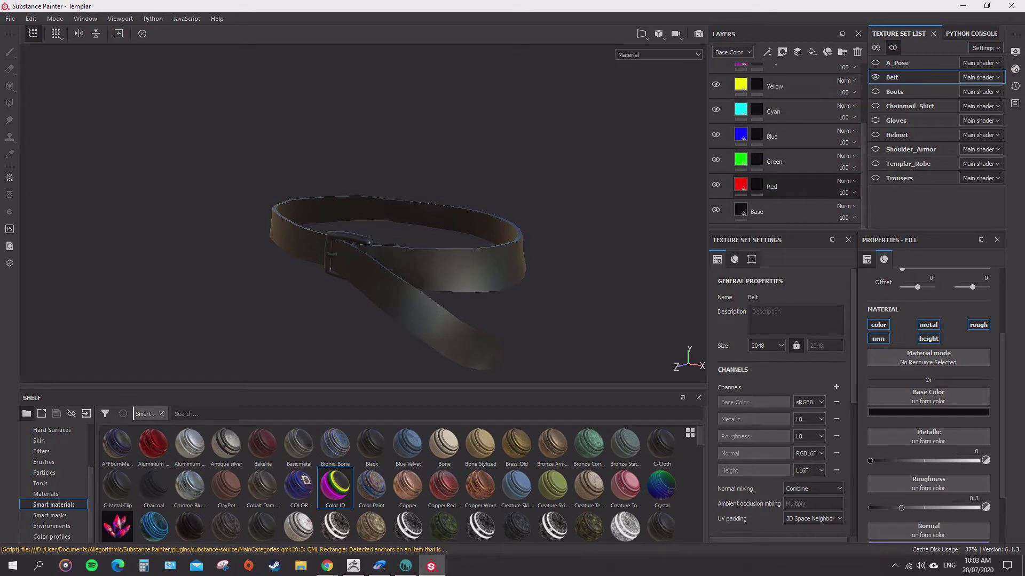
pyautogui.scroll(3, 784, 182)
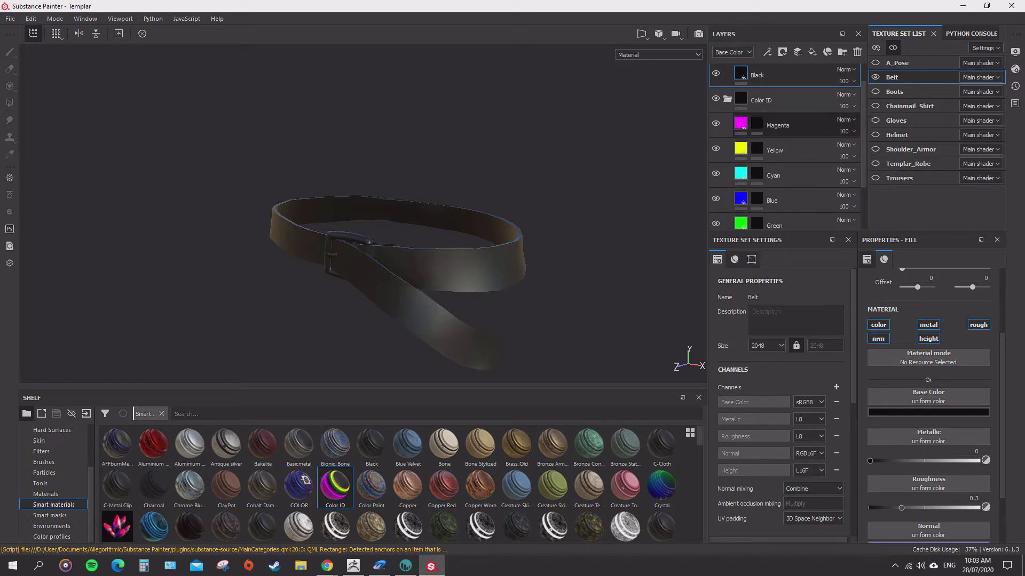
pyautogui.scroll(-3, 785, 160)
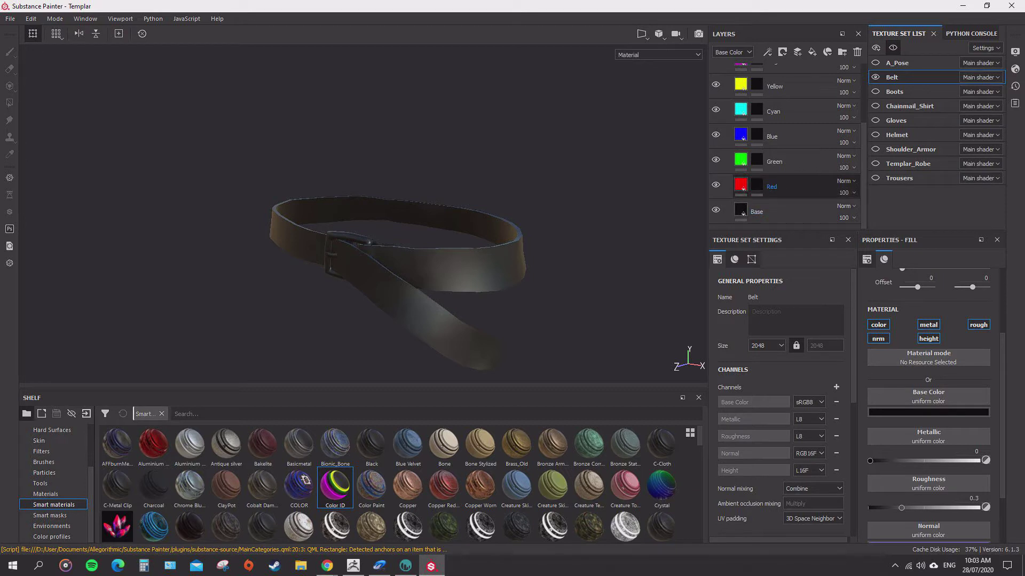
pyautogui.scroll(3, 784, 187)
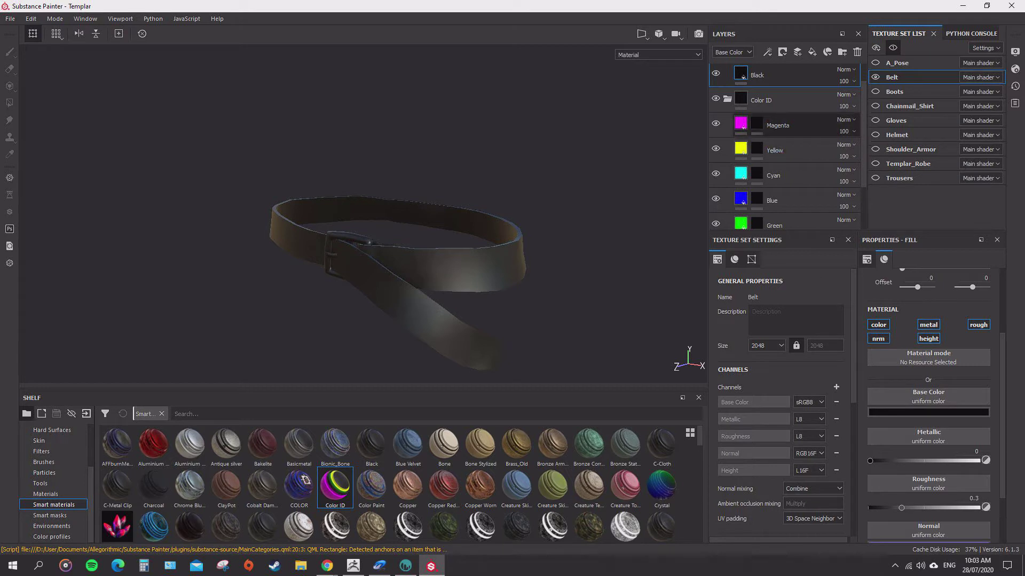
pyautogui.scroll(-2, 784, 155)
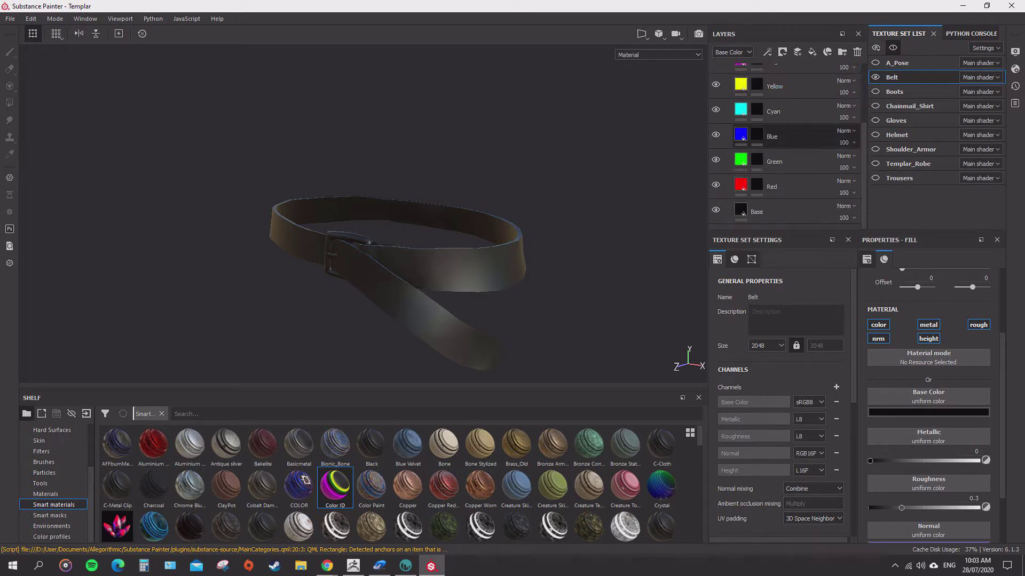
pyautogui.scroll(3, 785, 155)
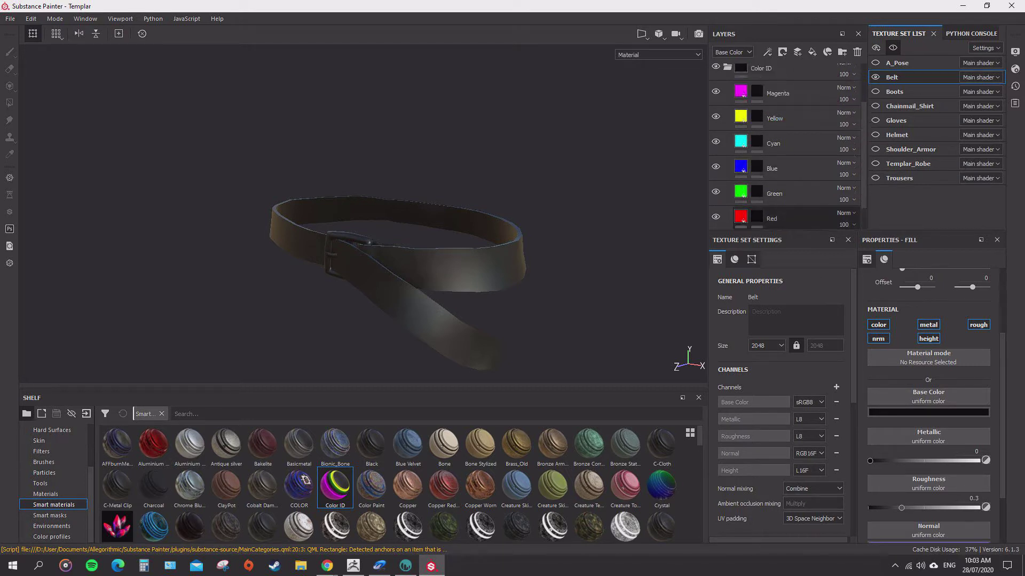
# Duplicate the Black fill layer four times inside Folder 1.
pyautogui.rightClick(773, 102)
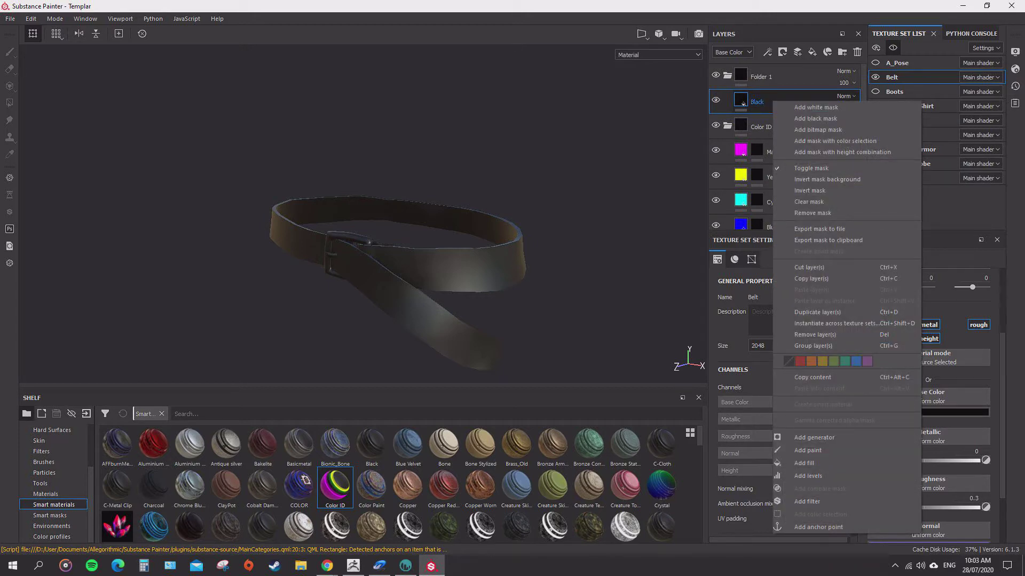
pyautogui.click(817, 313)
pyautogui.rightClick(770, 102)
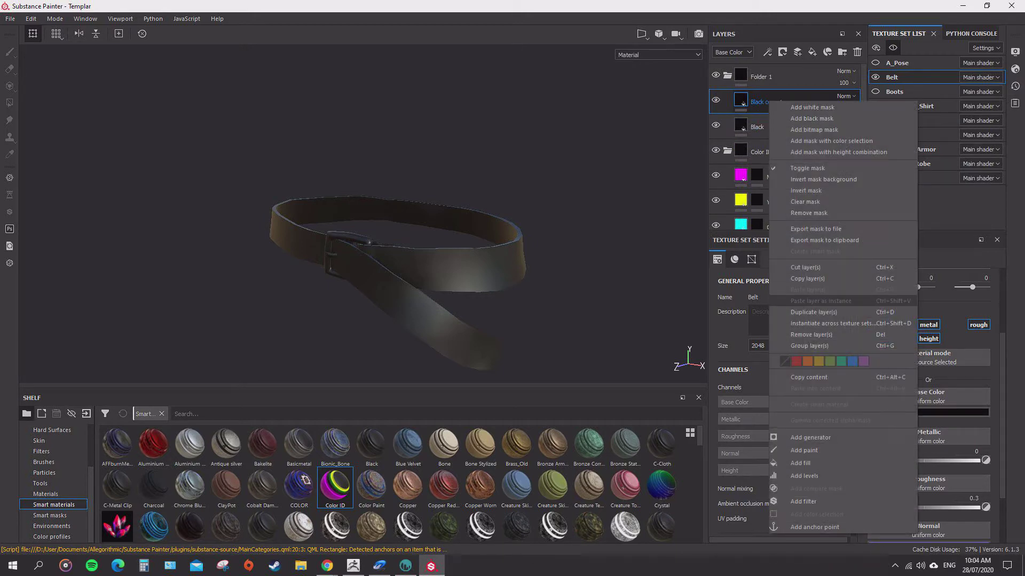
pyautogui.click(817, 312)
pyautogui.rightClick(769, 102)
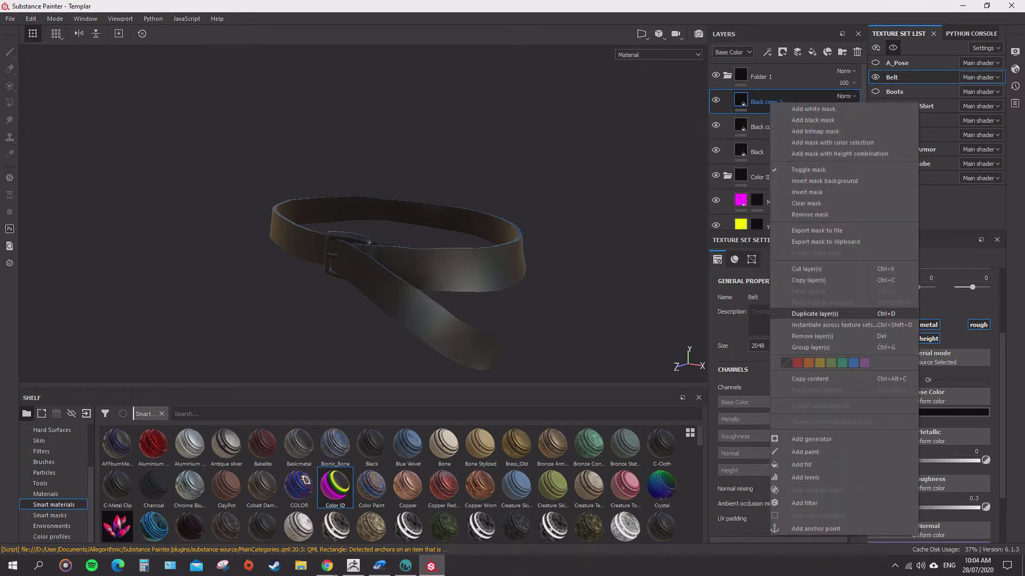
pyautogui.click(817, 314)
pyautogui.rightClick(779, 102)
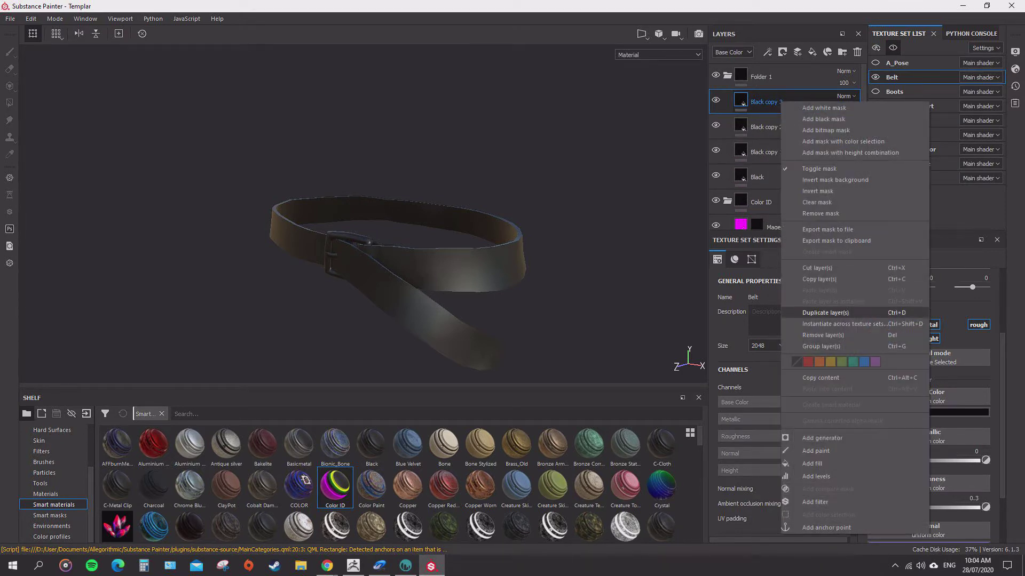
pyautogui.click(817, 312)
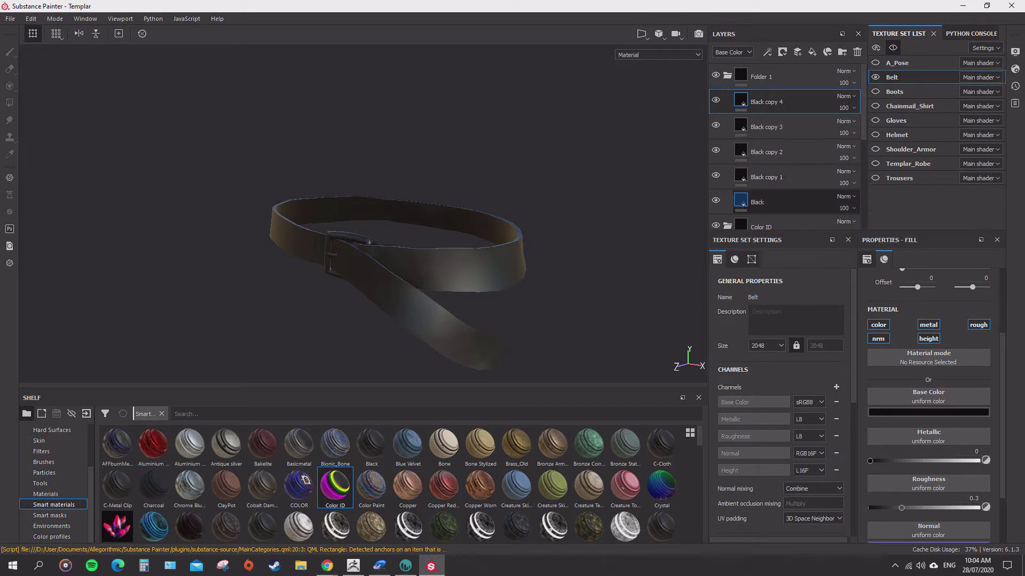
# Rename the first copy directly above Black as Red and set its base color to pure red.
pyautogui.doubleClick(767, 177)
pyautogui.write('Red')
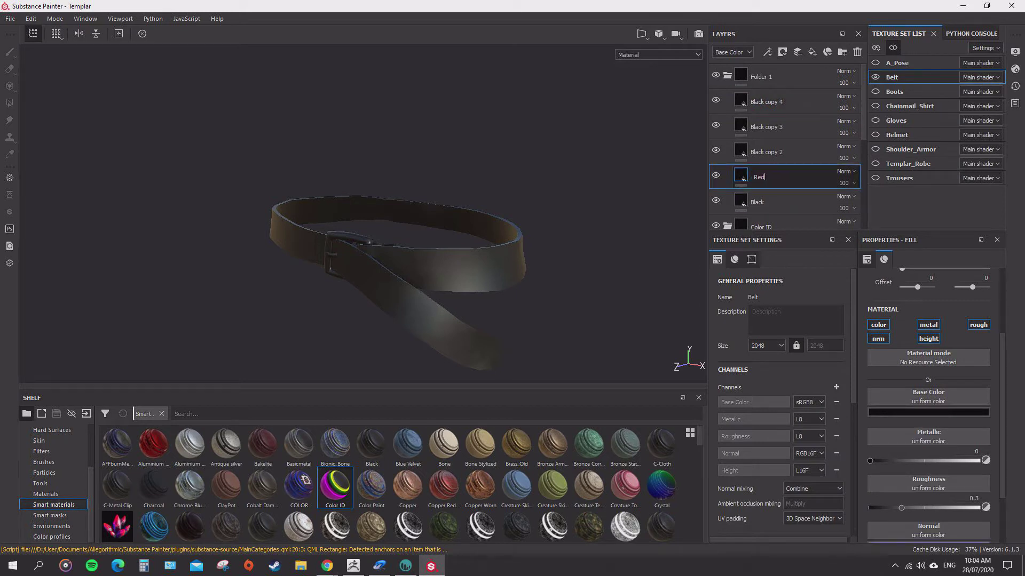
pyautogui.press('Return')
pyautogui.click(952, 412)
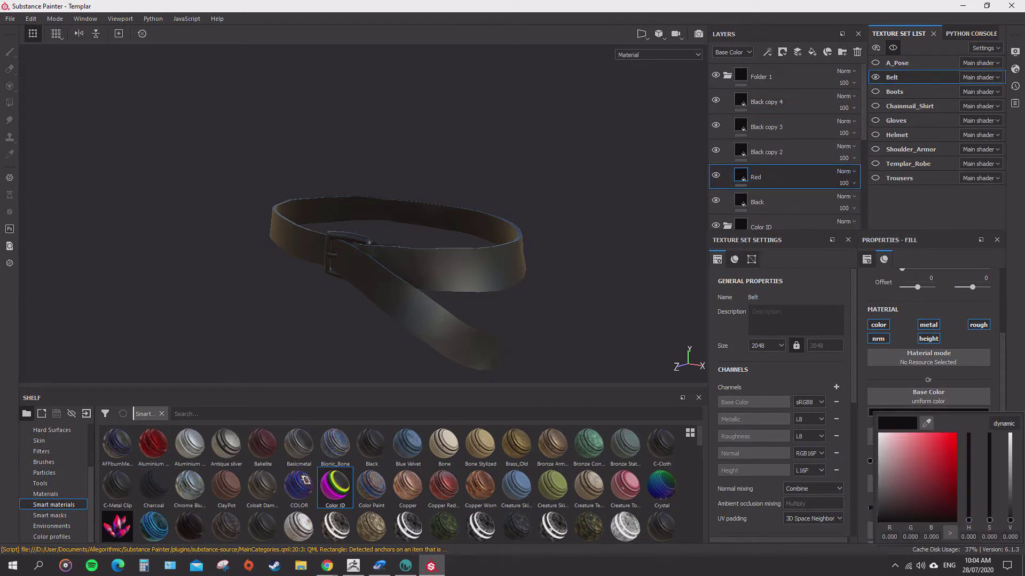
pyautogui.click(954, 434)
pyautogui.click(779, 177)
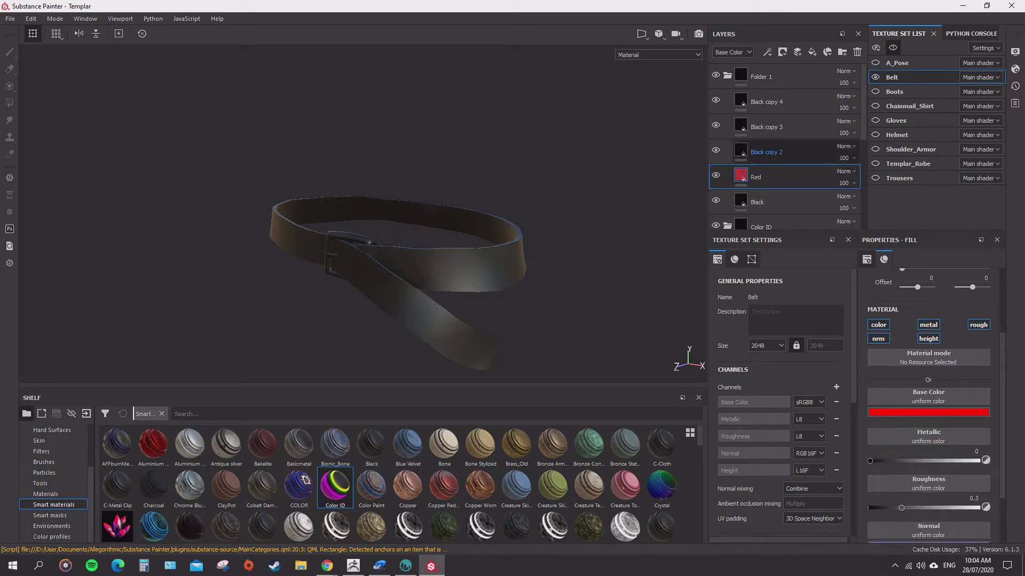
# Hide Black copy 2, add a black mask to the Red layer and activate Polygon Fill on that mask.
pyautogui.click(779, 152)
pyautogui.click(756, 177)
pyautogui.rightClick(766, 177)
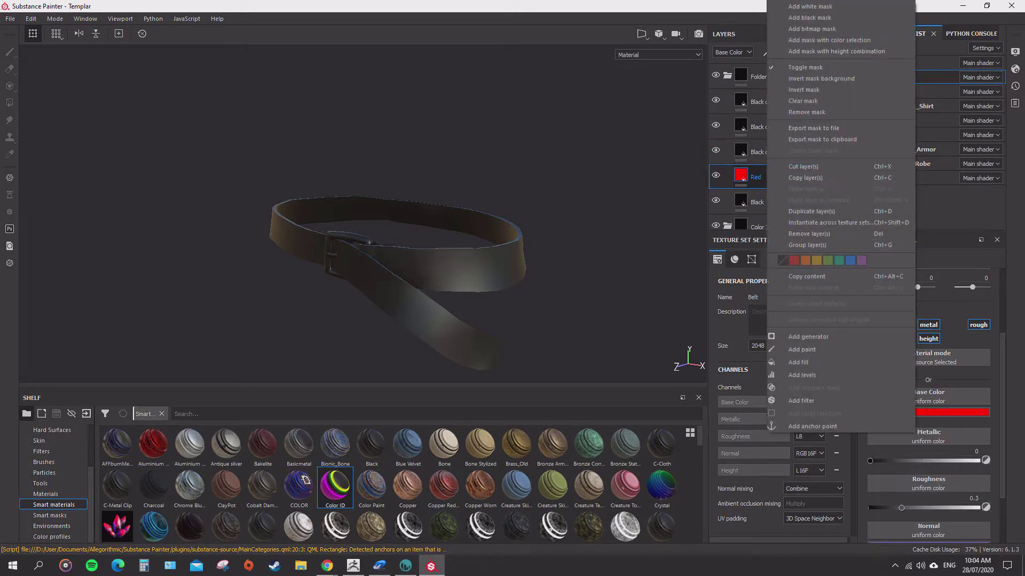
pyautogui.click(809, 18)
pyautogui.press('4')
pyautogui.click(741, 175)
pyautogui.click(757, 175)
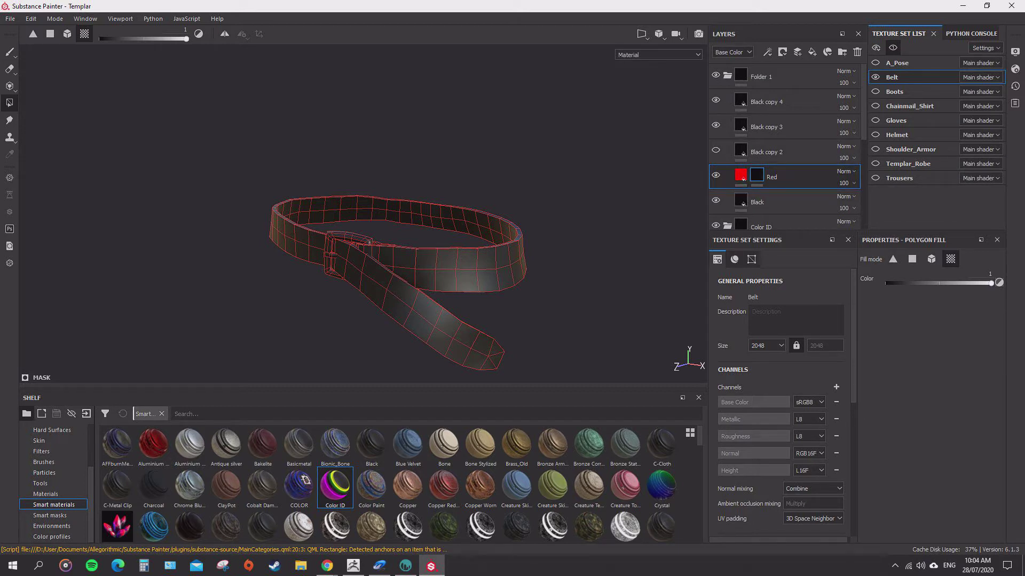
# Hide Black copy 3 and Black copy 4, and fill the belt strap with white in the Red layer's mask.
pyautogui.click(716, 126)
pyautogui.click(715, 100)
pyautogui.click(890, 283)
pyautogui.moveTo(889, 283); pyautogui.dragTo(886, 283)
pyautogui.moveTo(988, 284); pyautogui.dragTo(994, 283)
pyautogui.click(470, 272)
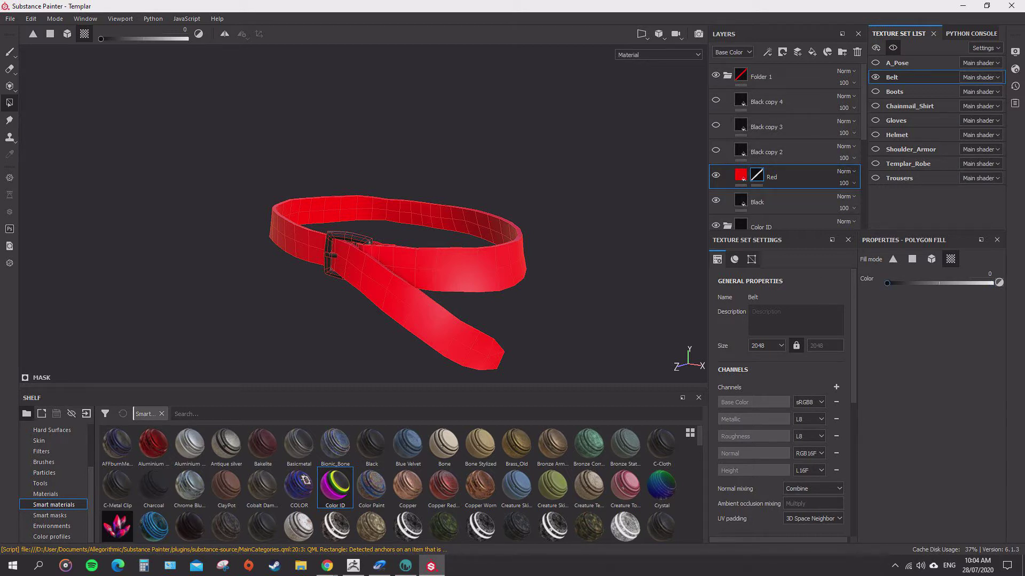
pyautogui.press('x')
# Show the Black copy 2 layer and rename it as Green.
pyautogui.click(716, 150)
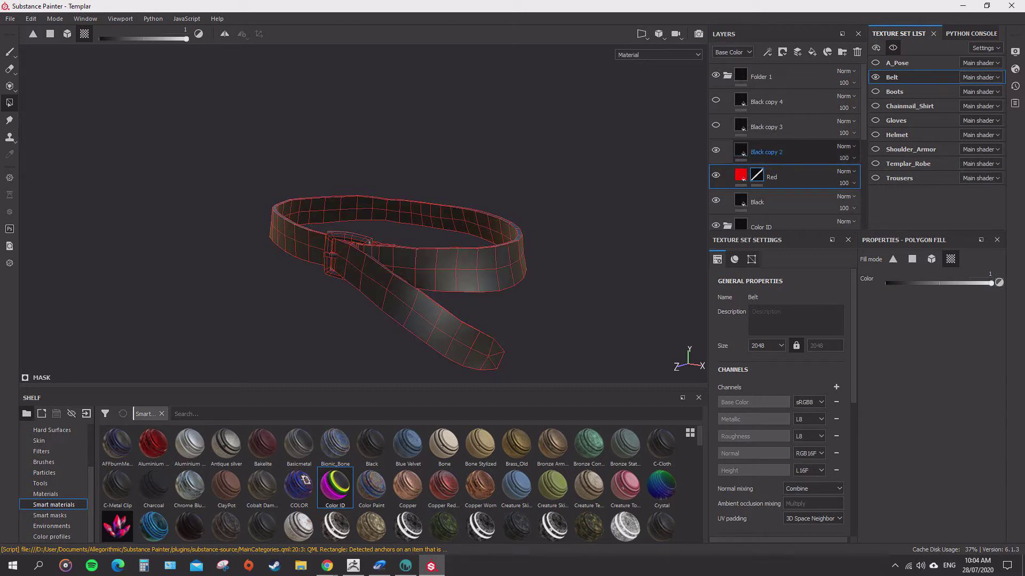
pyautogui.click(767, 152)
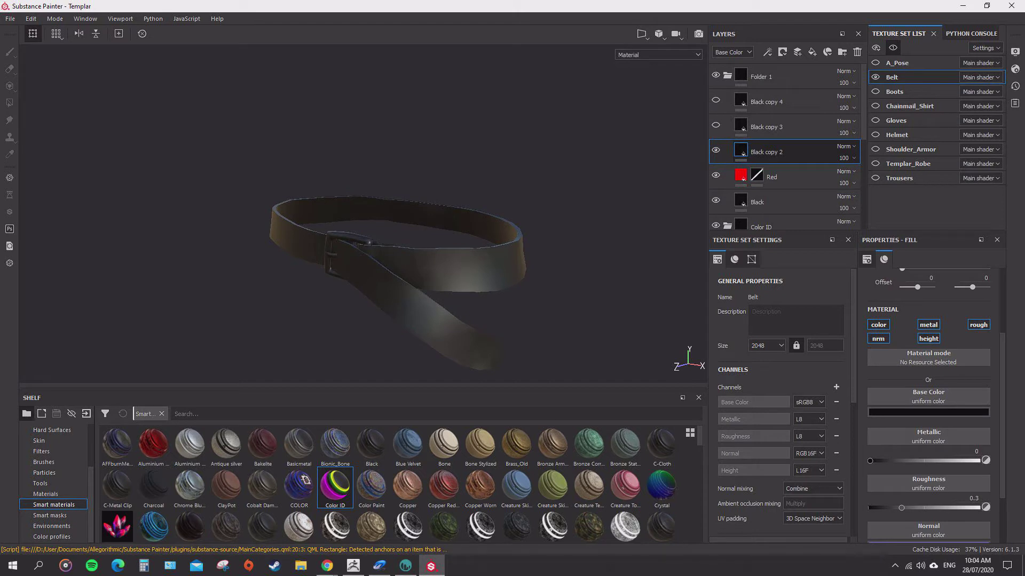
pyautogui.doubleClick(766, 152)
pyautogui.write('Green')
pyautogui.press('Return')
# Pick a bright, fully saturated green as the Green layer's base color.
pyautogui.click(928, 412)
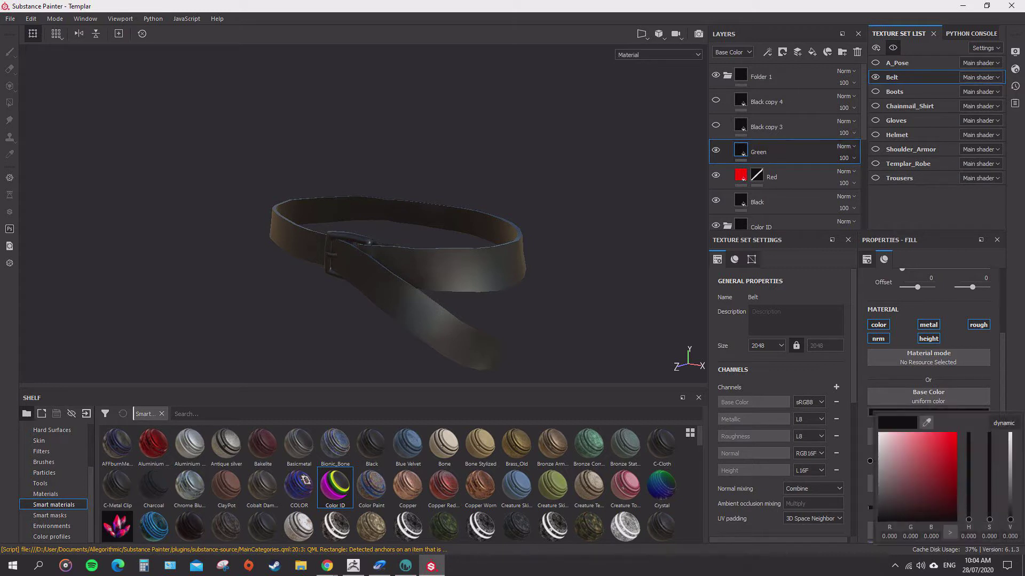
pyautogui.click(928, 465)
pyautogui.click(968, 490)
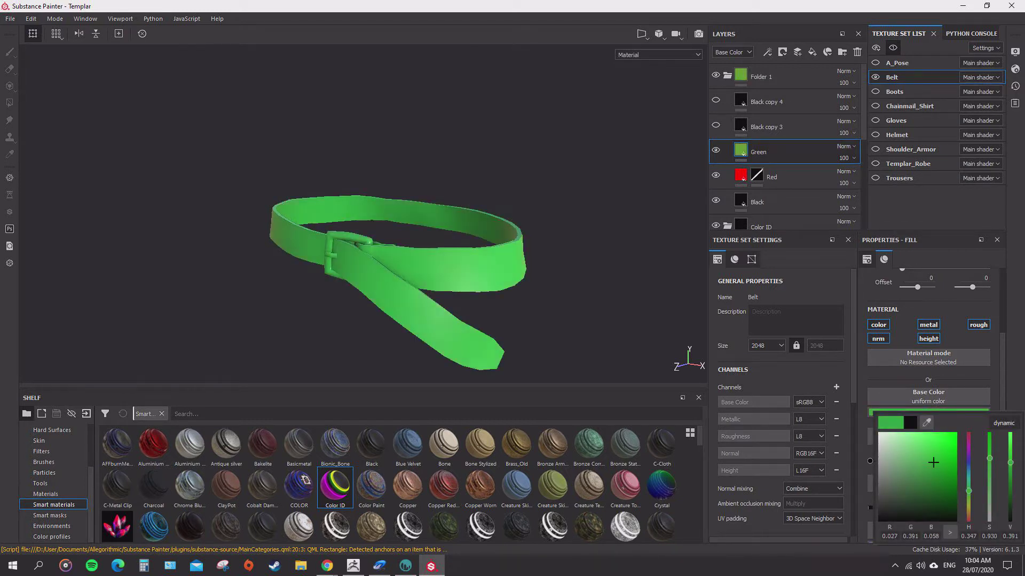
pyautogui.click(953, 489)
pyautogui.moveTo(953, 489)
pyautogui.mouseDown()
pyautogui.moveTo(955, 433)
pyautogui.moveTo(942, 453)
pyautogui.moveTo(956, 432)
pyautogui.mouseUp()
pyautogui.moveTo(968, 491)
pyautogui.mouseDown()
pyautogui.moveTo(940, 463)
pyautogui.moveTo(957, 433)
pyautogui.mouseUp()
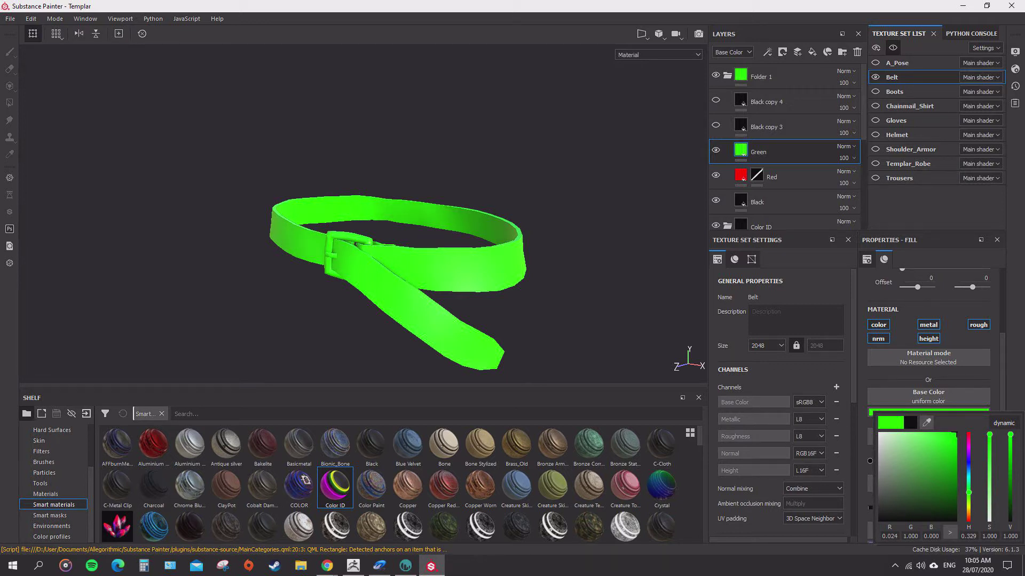
pyautogui.click(769, 152)
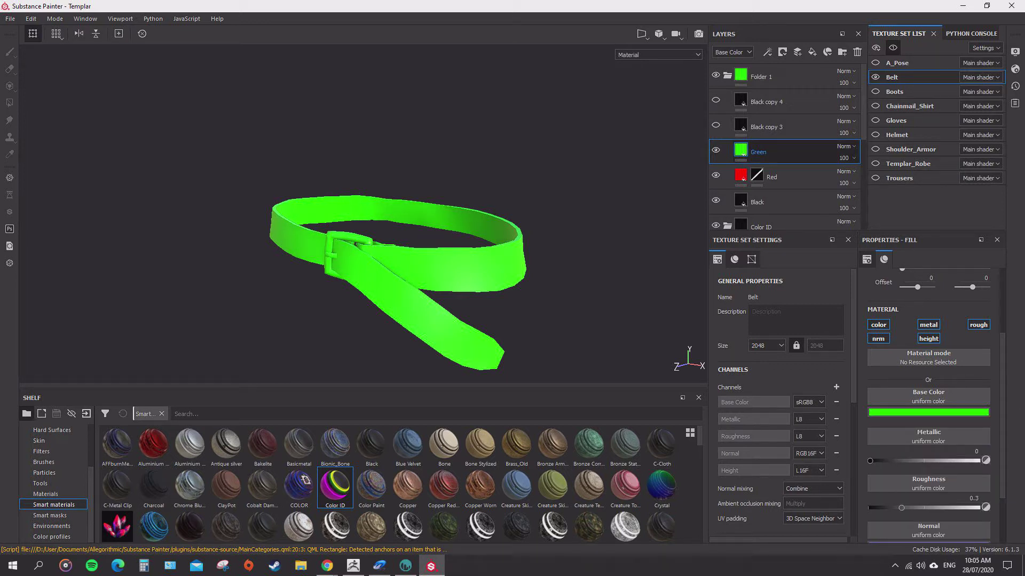
# Switch to Chrome and check the decimal RGB codes in the green color code chart.
pyautogui.scroll(-2, 929, 406)
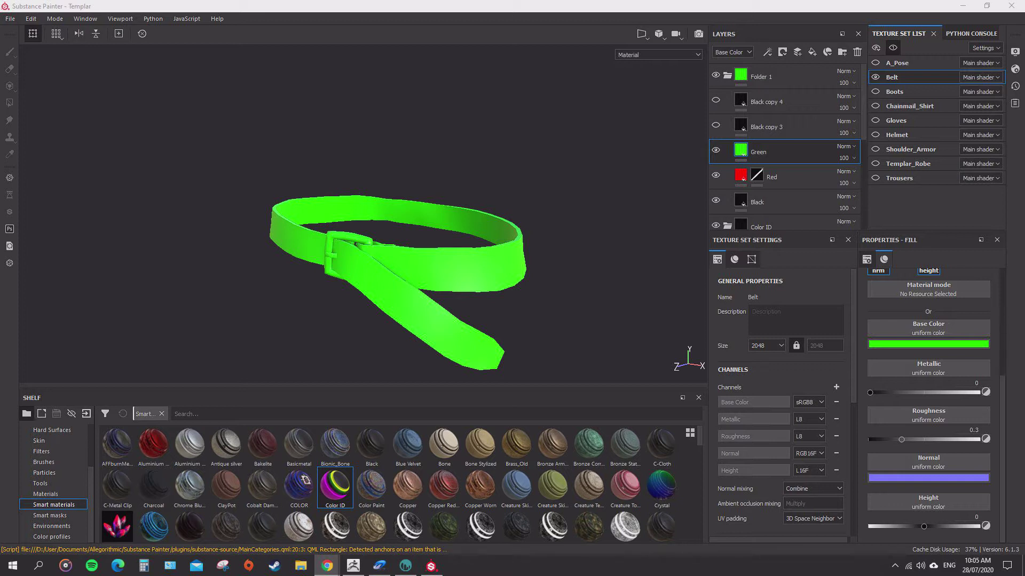
pyautogui.moveTo(1024, 176)
pyautogui.mouseDown()
pyautogui.moveTo(714, 224)
pyautogui.moveTo(641, 1)
pyautogui.mouseUp()
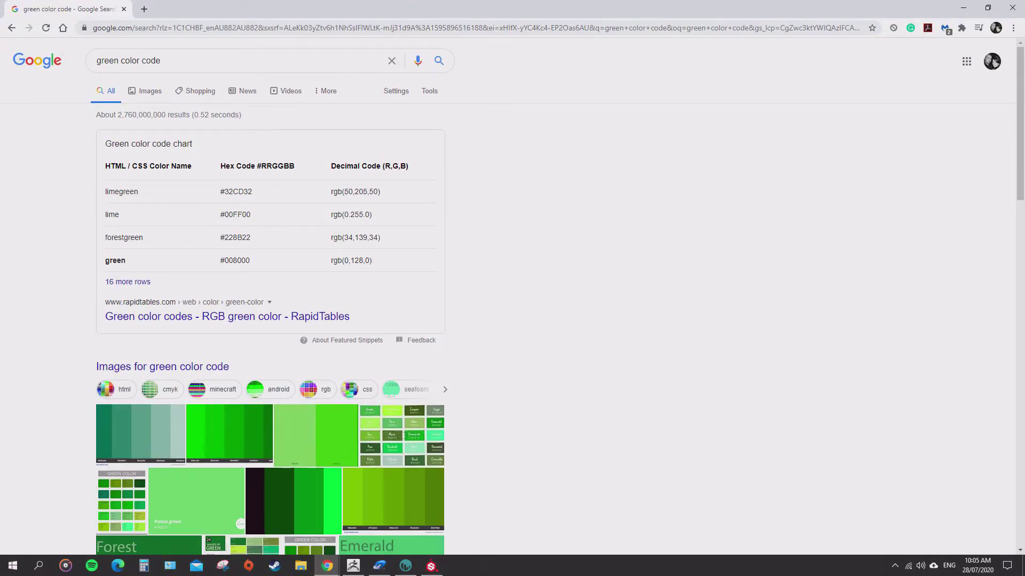
pyautogui.moveTo(350, 261); pyautogui.dragTo(370, 261)
pyautogui.click(372, 261)
pyautogui.hotkey('alt', 'Tab')
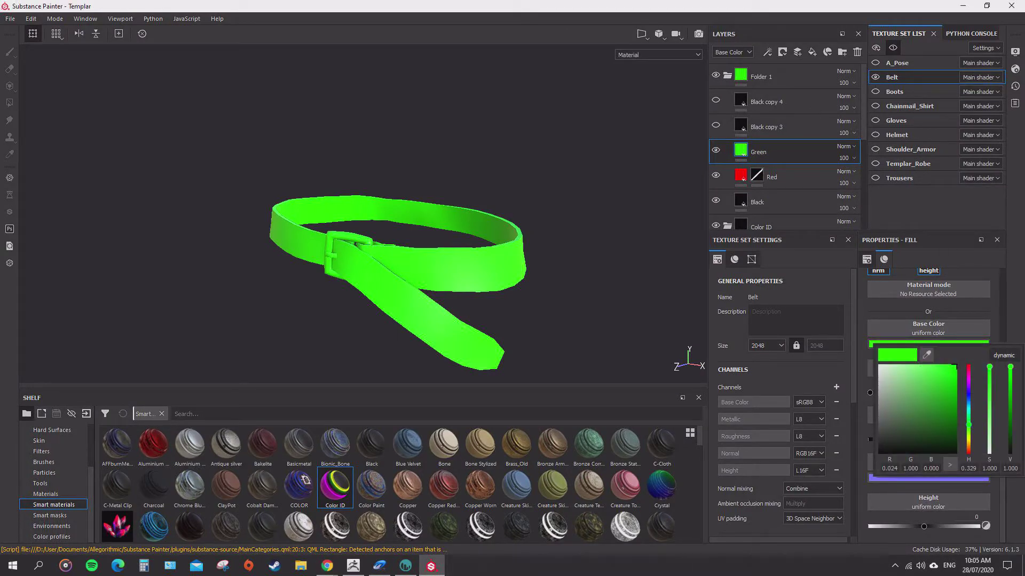
# Set the Green layer's base color to exact RGB values of 0, 1, 0.
pyautogui.click(928, 344)
pyautogui.moveTo(976, 468); pyautogui.dragTo(949, 465)
pyautogui.click(949, 464)
pyautogui.write('0')
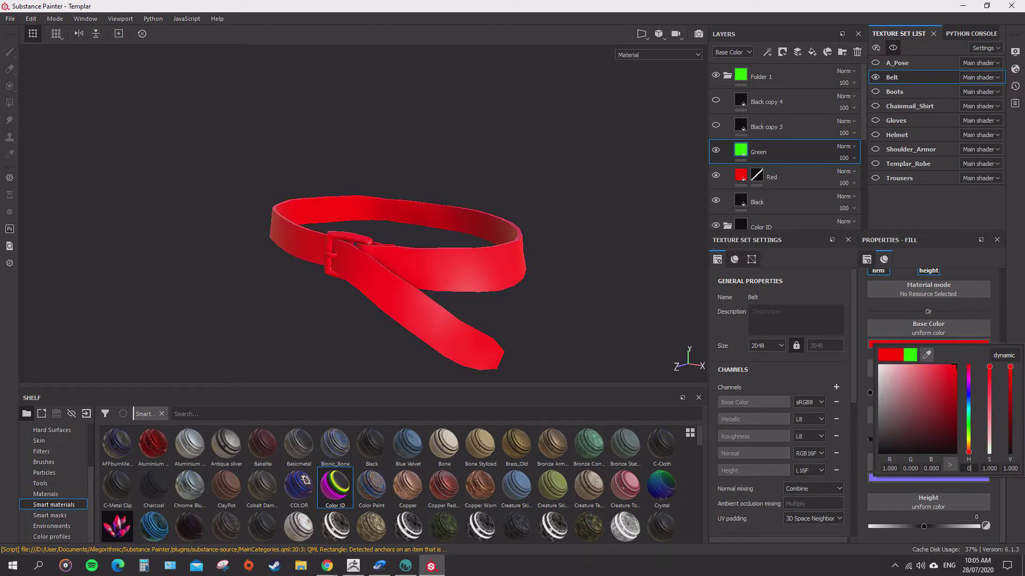
pyautogui.press('Tab')
pyautogui.write('1')
pyautogui.click(884, 468)
pyautogui.write('0')
pyautogui.press('Return')
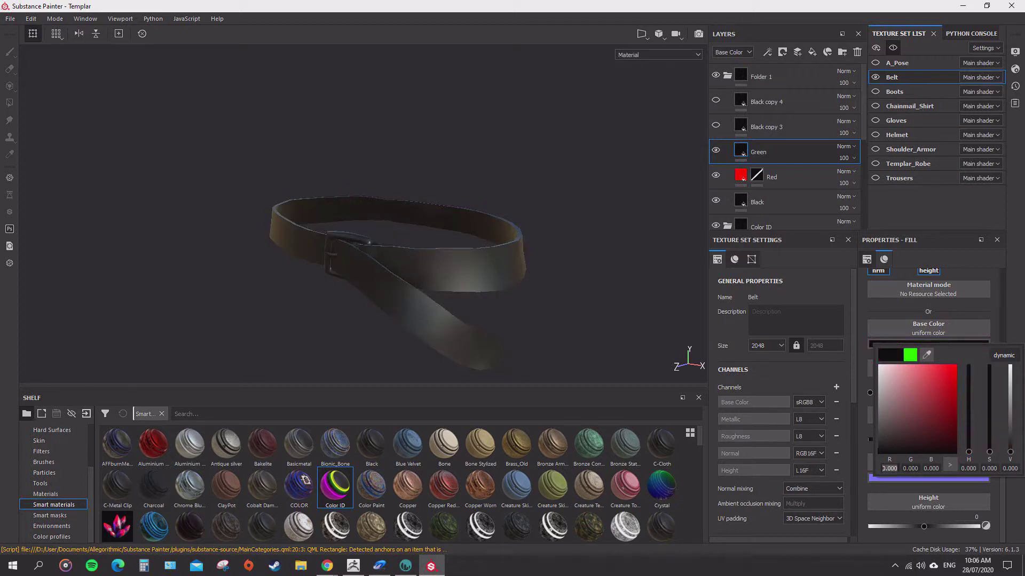
pyautogui.doubleClick(910, 468)
pyautogui.write('1')
pyautogui.press('Return')
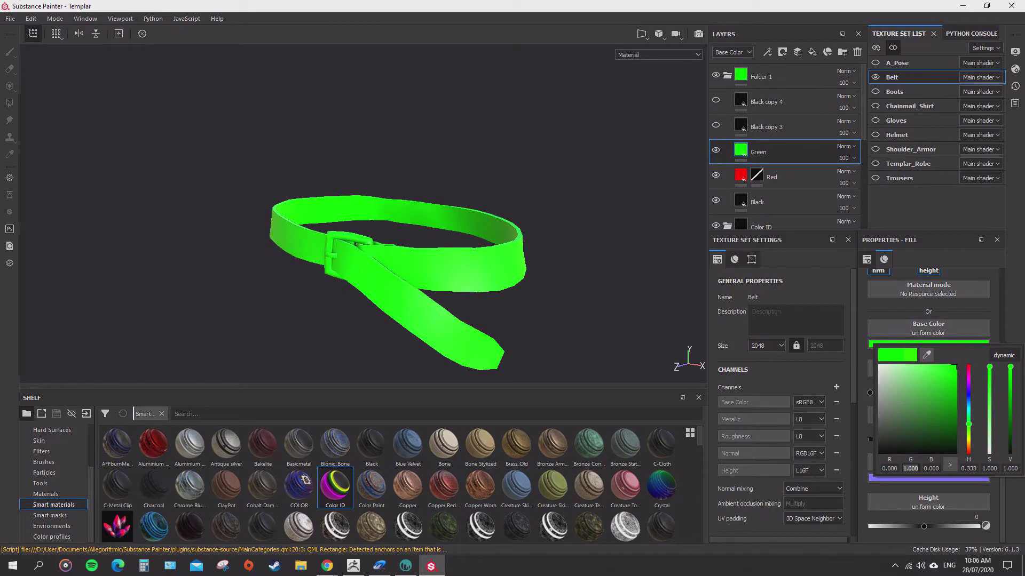
# Show the Black copy 3 layer and rename it as Blue.
pyautogui.click(716, 126)
pyautogui.click(740, 126)
pyautogui.doubleClick(767, 127)
pyautogui.write('Blue')
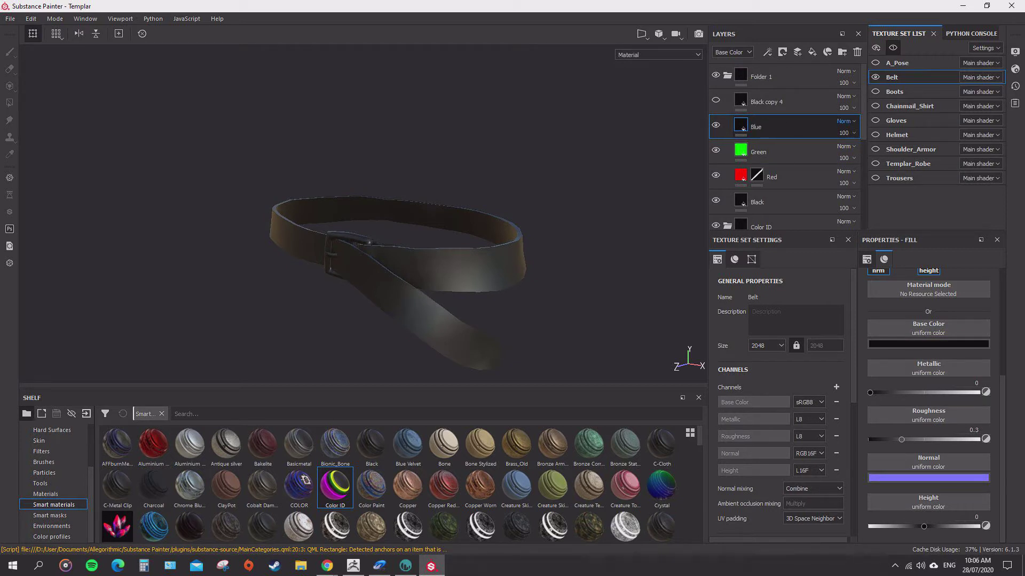
pyautogui.press('Return')
# Set the Blue layer's base color to RGB 0, 0, 1.
pyautogui.click(928, 344)
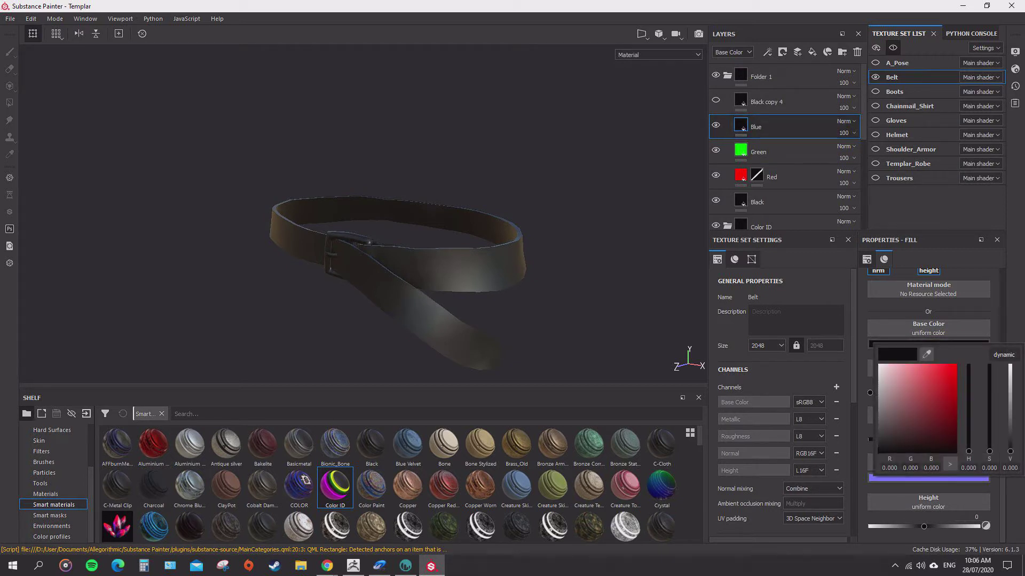
pyautogui.doubleClick(931, 468)
pyautogui.write('1')
pyautogui.press('Return')
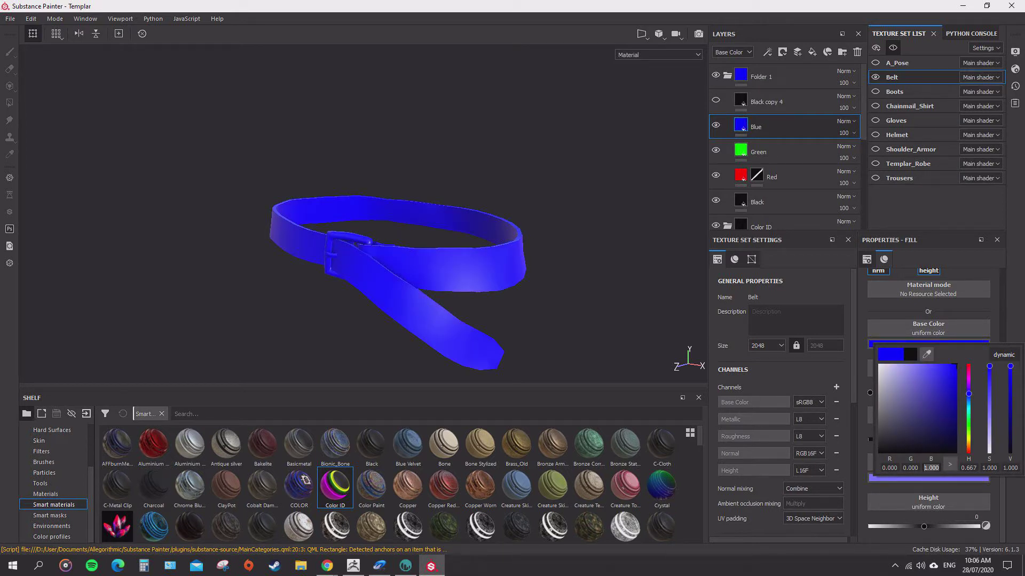
# Show the Black copy 4 layer and rename it as Cyan.
pyautogui.click(784, 102)
pyautogui.click(716, 101)
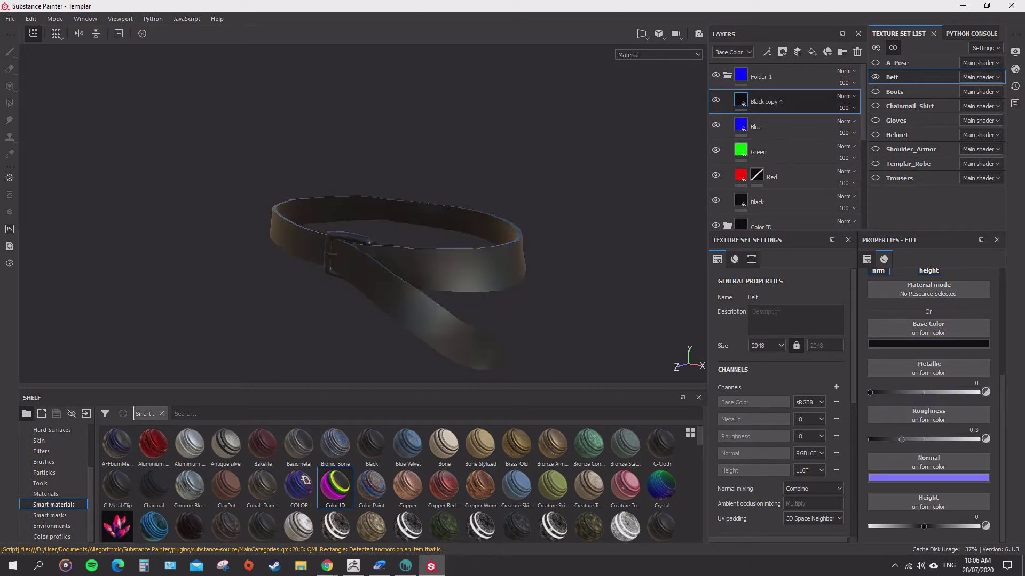
pyautogui.doubleClick(766, 102)
pyautogui.write('Cyan')
pyautogui.press('Return')
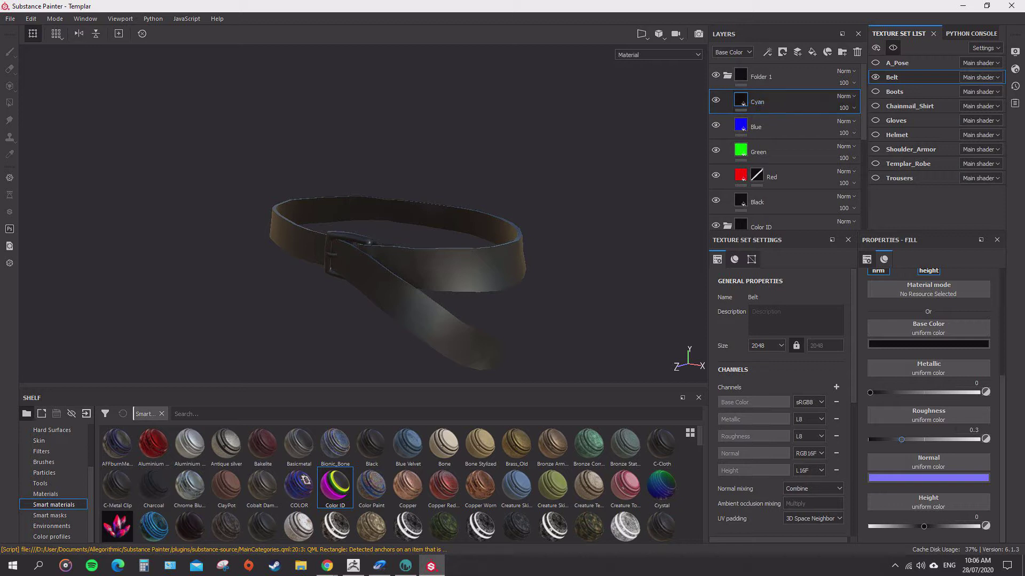
# Set the Cyan layer's base color to RGB 0, 0, 1 and shift its hue through cyan-green to magenta.
pyautogui.click(929, 344)
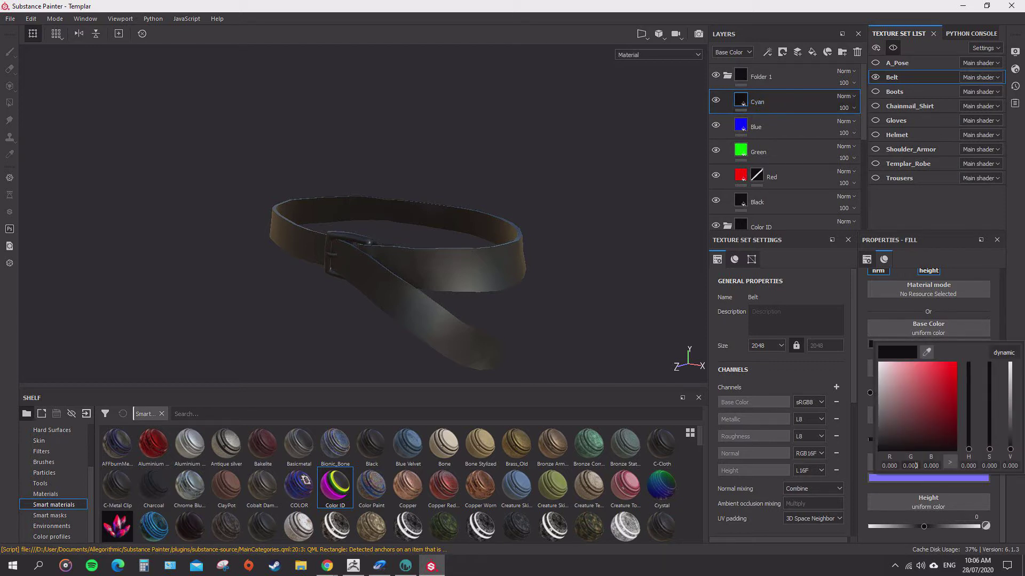
pyautogui.press('Tab')
pyautogui.write('1')
pyautogui.press('Return')
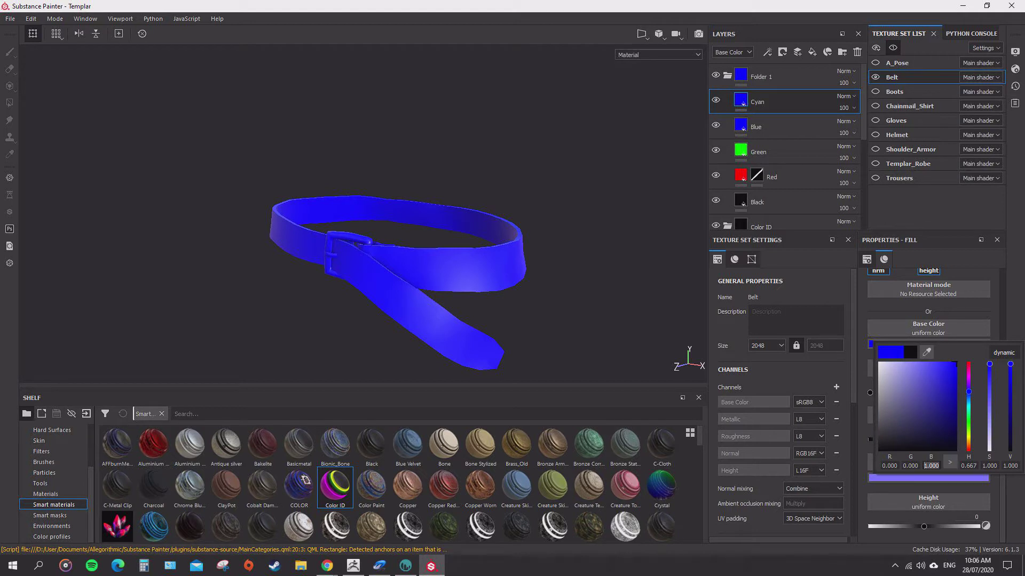
pyautogui.moveTo(968, 393); pyautogui.dragTo(968, 412)
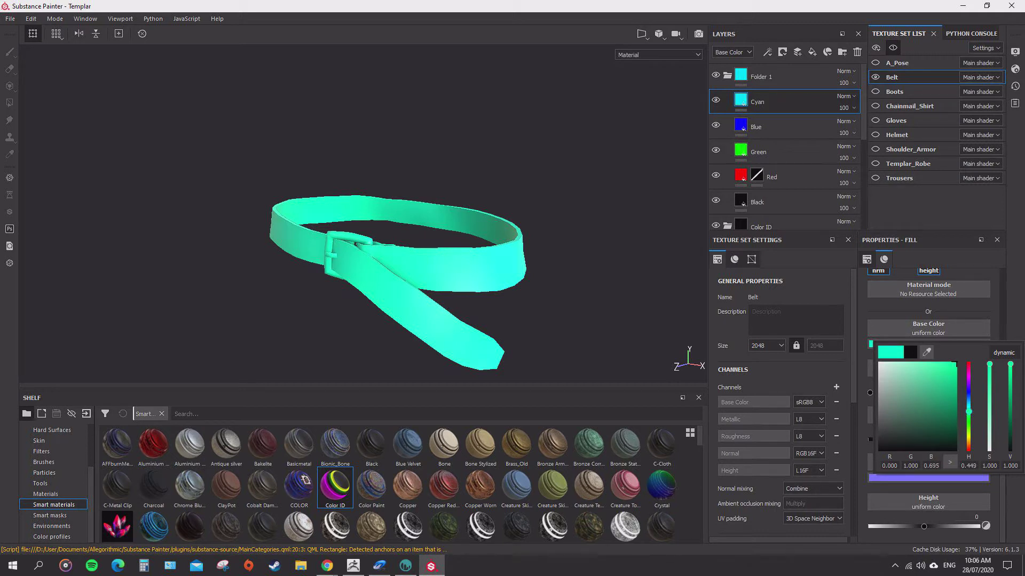
pyautogui.moveTo(967, 411); pyautogui.dragTo(968, 382)
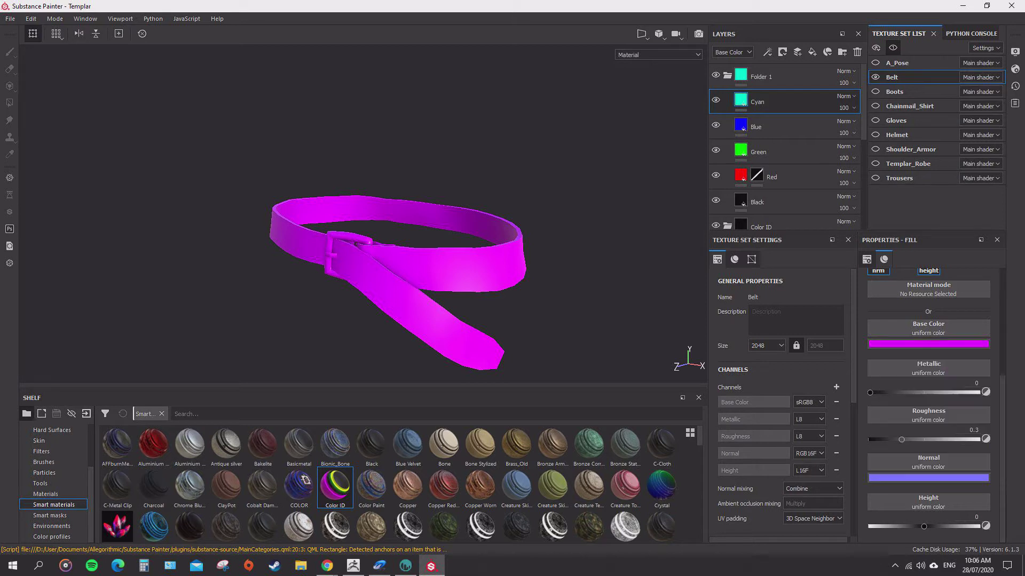
# Hide the Cyan, Blue and Green layers so that the Red layer shows on the belt.
pyautogui.click(715, 100)
pyautogui.click(715, 125)
pyautogui.click(715, 150)
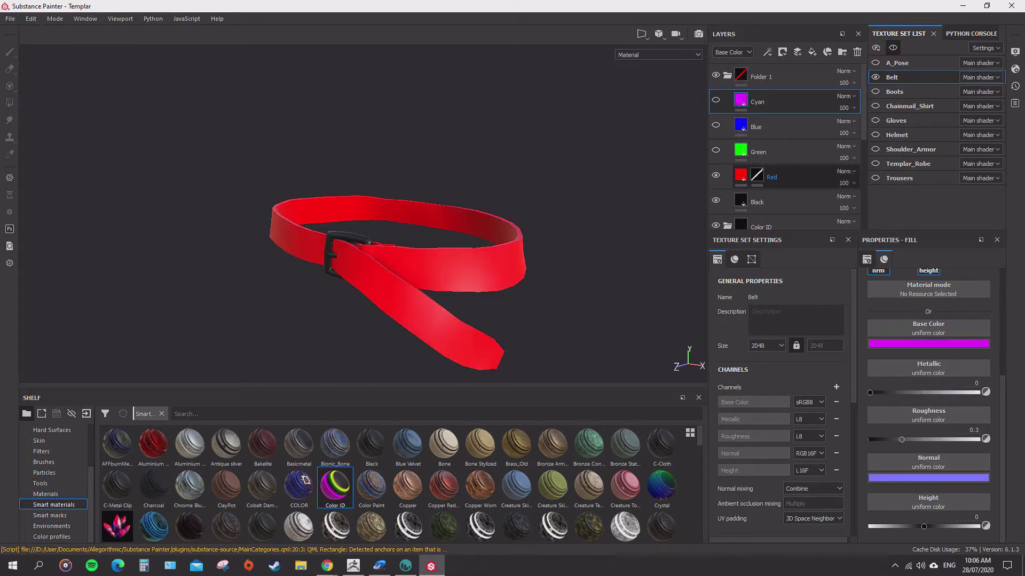
# Show the Green layer again and add a black mask to it.
pyautogui.click(757, 175)
pyautogui.scroll(1, 454, 171)
pyautogui.scroll(-1, 448, 160)
pyautogui.click(790, 151)
pyautogui.click(716, 150)
pyautogui.rightClick(765, 152)
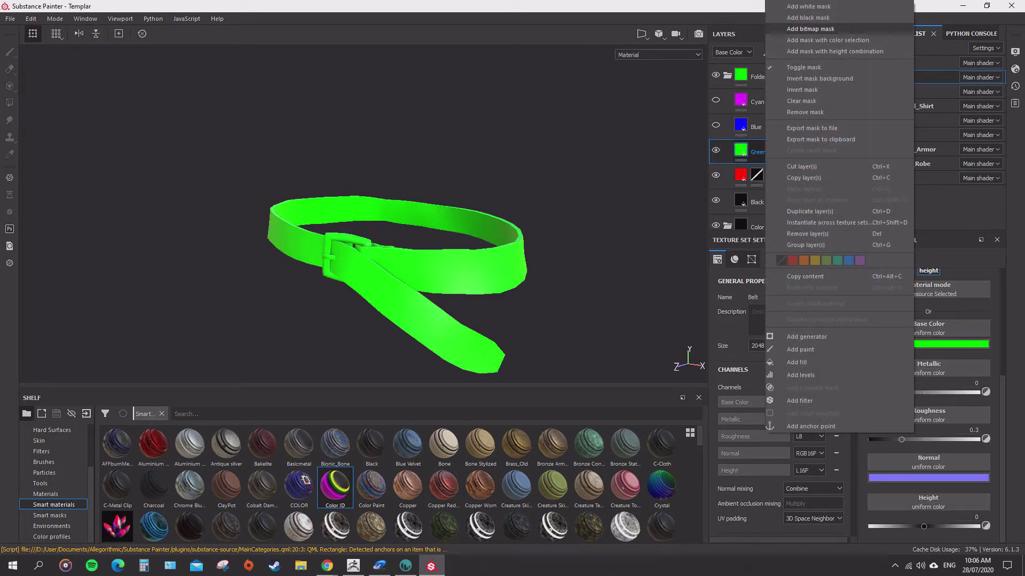
pyautogui.click(808, 17)
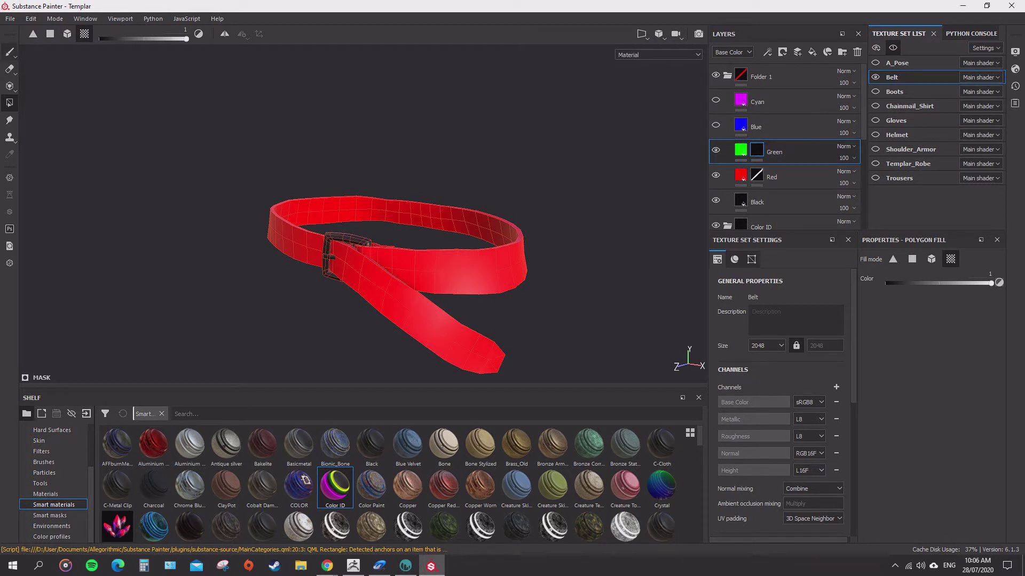
# Try a white Polygon Fill in UV chunk mode over the belt strap in the Green layer's mask, and undo it.
pyautogui.click(9, 52)
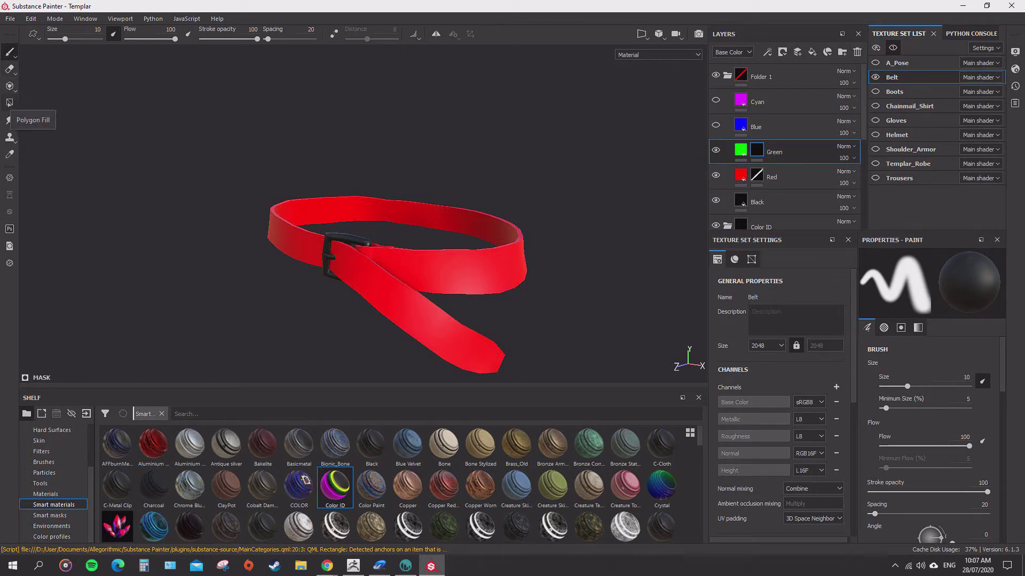
pyautogui.click(9, 102)
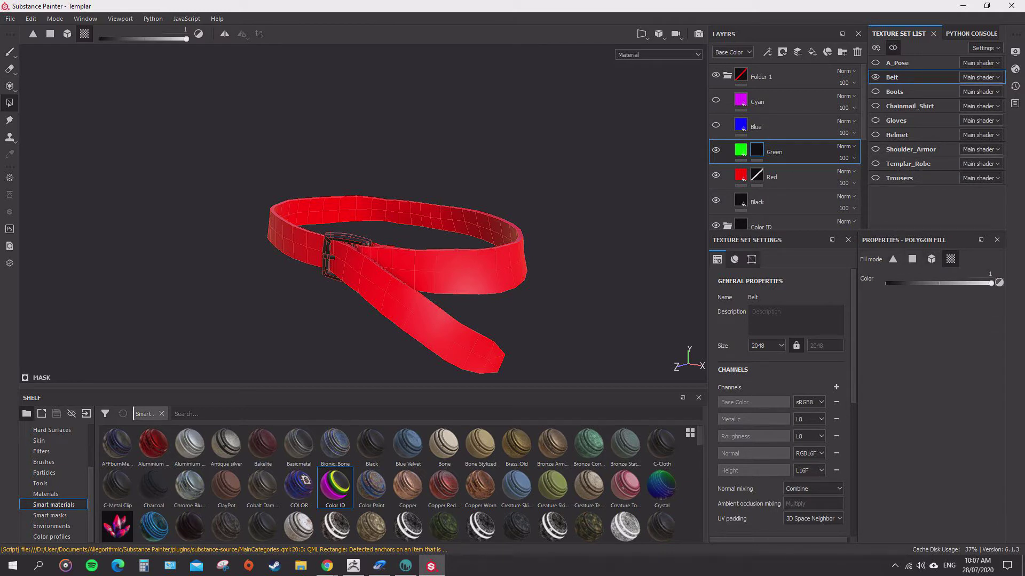
pyautogui.click(893, 259)
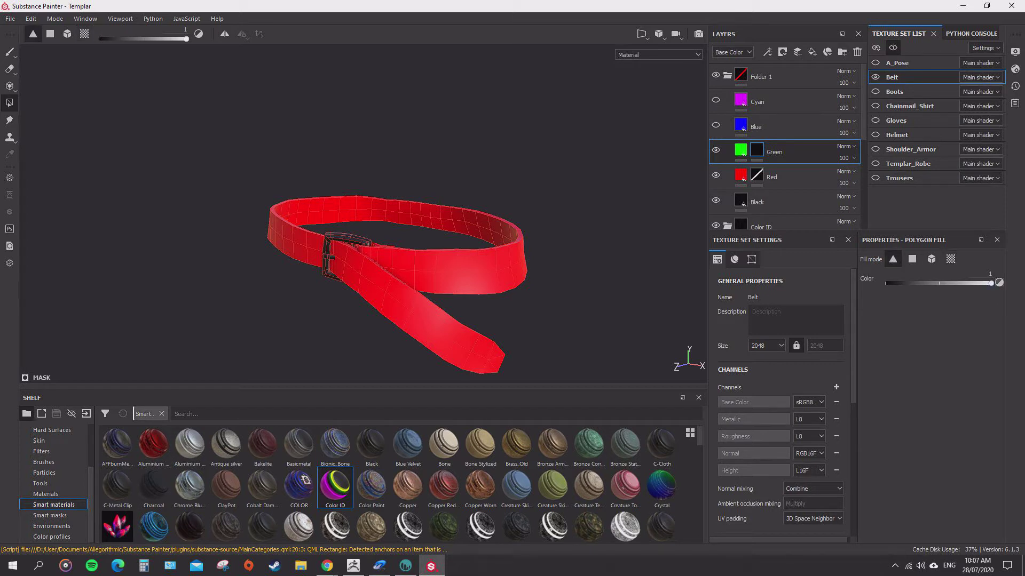
pyautogui.click(950, 258)
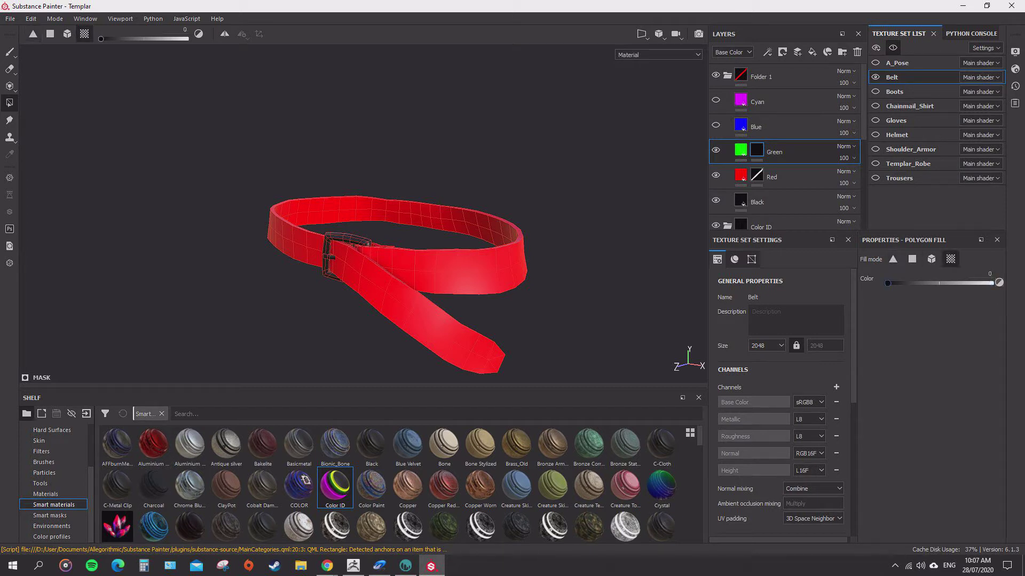
pyautogui.click(893, 259)
pyautogui.keyDown('alt'); pyautogui.moveTo(352, 267); pyautogui.dragTo(385, 283, button='right'); pyautogui.keyUp('alt')
pyautogui.keyDown('alt'); pyautogui.moveTo(384, 283); pyautogui.dragTo(389, 267); pyautogui.keyUp('alt')
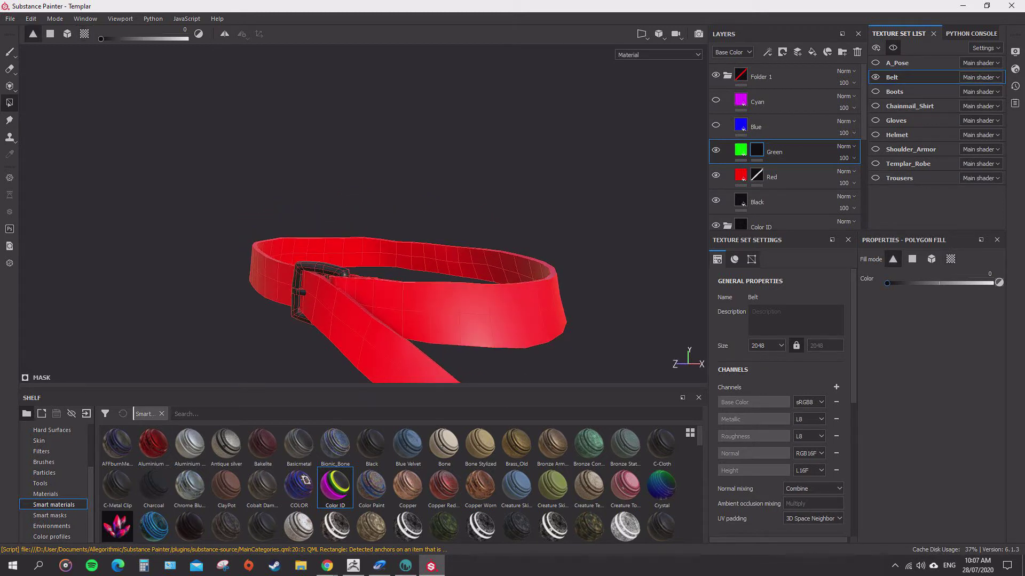
pyautogui.moveTo(887, 283); pyautogui.dragTo(993, 283)
pyautogui.click(950, 259)
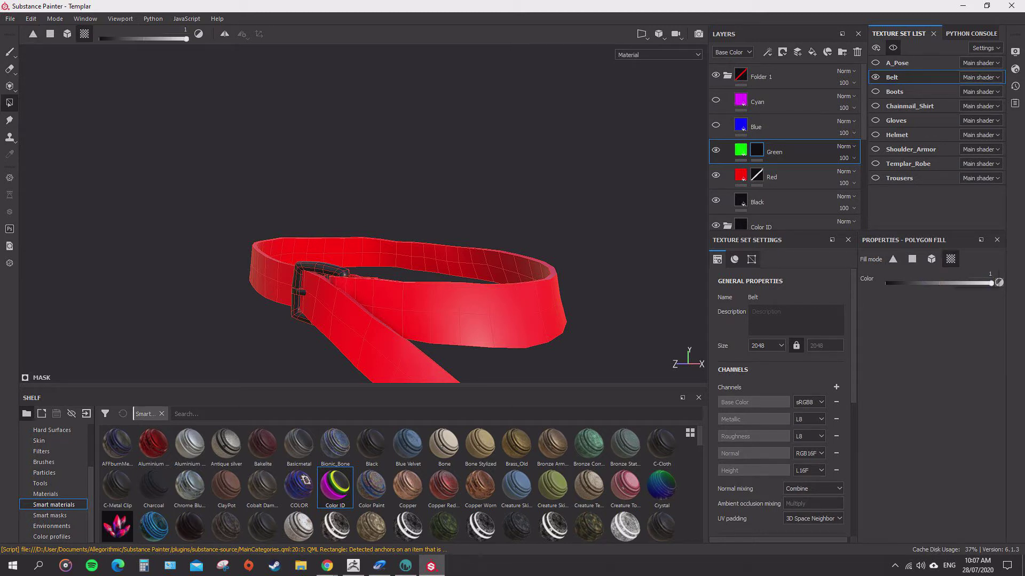
pyautogui.click(339, 289)
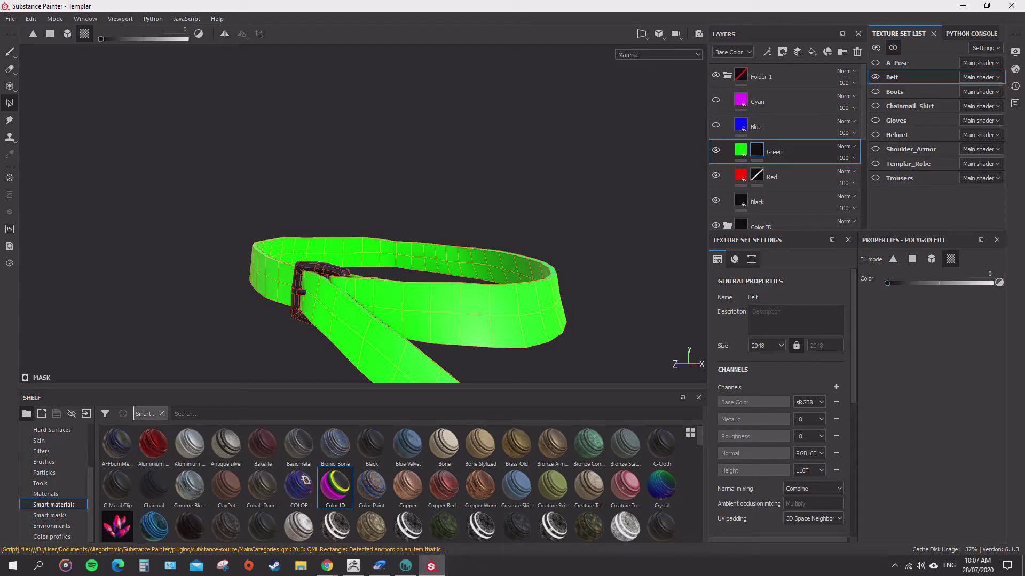
pyautogui.hotkey('ctrl', 'z')
# Fill the belt strap in the Green layer's mask with white in Mesh fill mode, and fill it back with black.
pyautogui.click(931, 259)
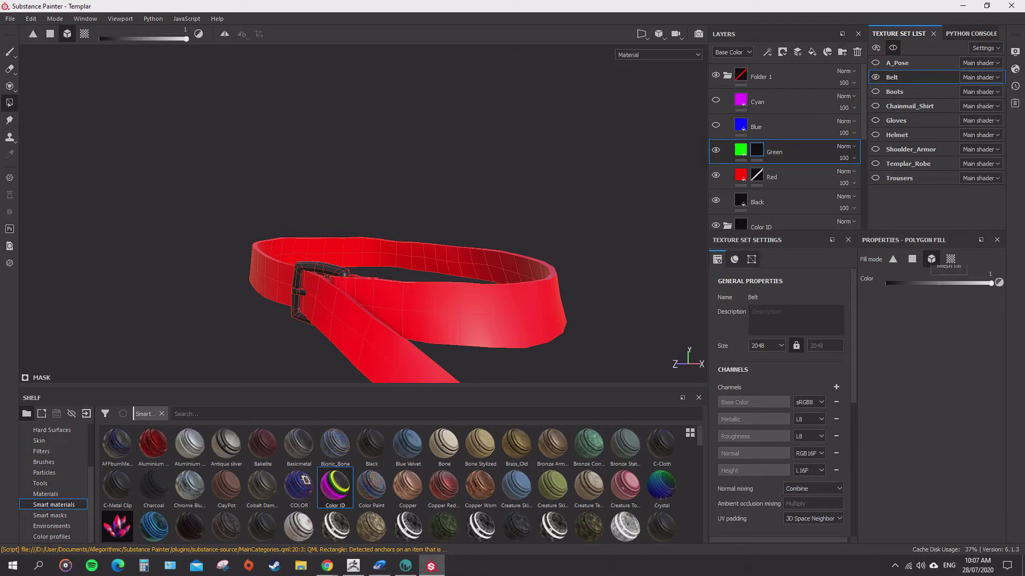
pyautogui.click(352, 299)
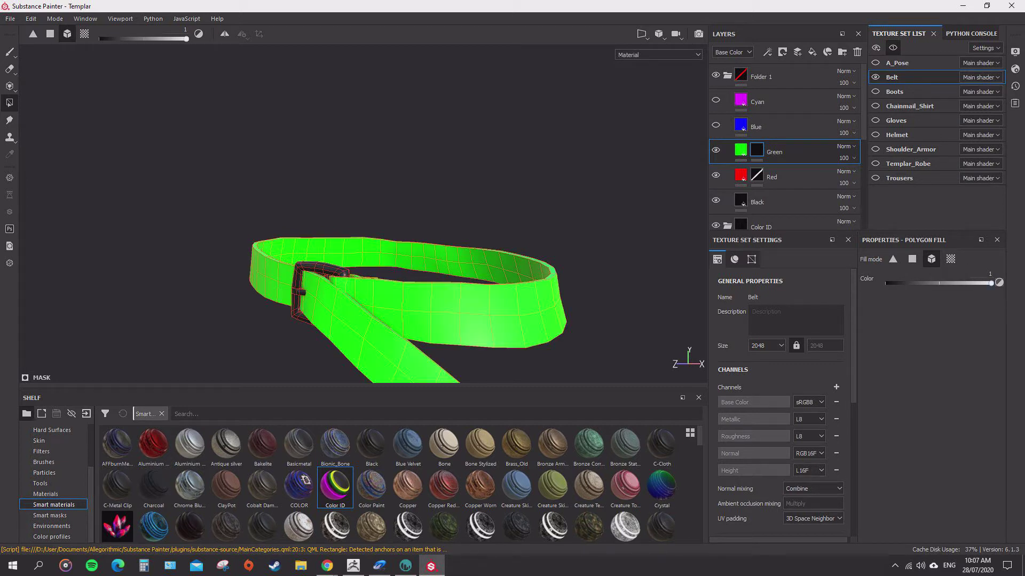
pyautogui.press('x')
pyautogui.click(470, 318)
# Fill scattered faces of the belt in the Green layer's mask with white in Polygon fill mode, and clear them with a black UV chunk fill.
pyautogui.click(912, 259)
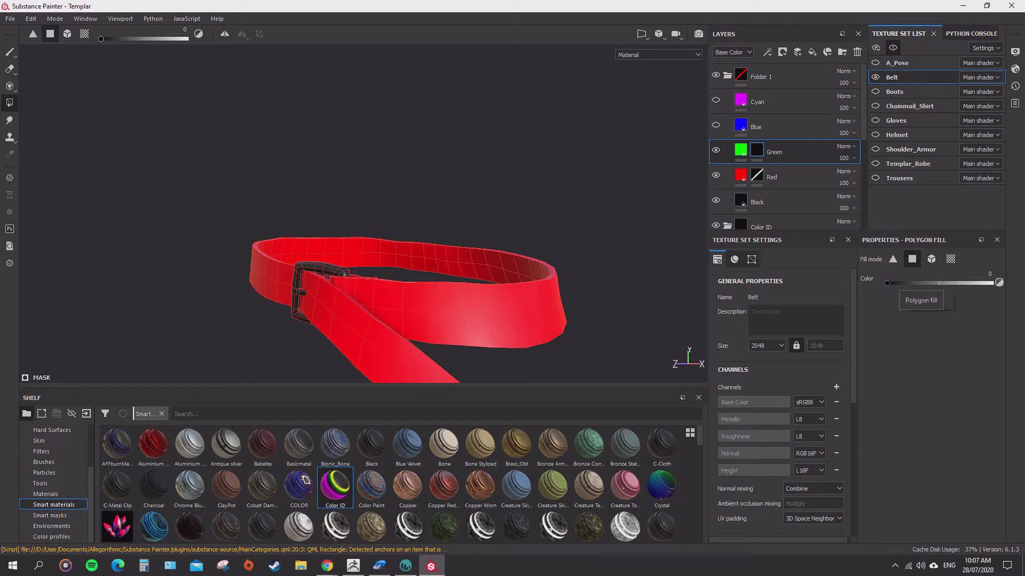
pyautogui.press('x')
pyautogui.click(503, 299)
pyautogui.click(476, 331)
pyautogui.click(445, 297)
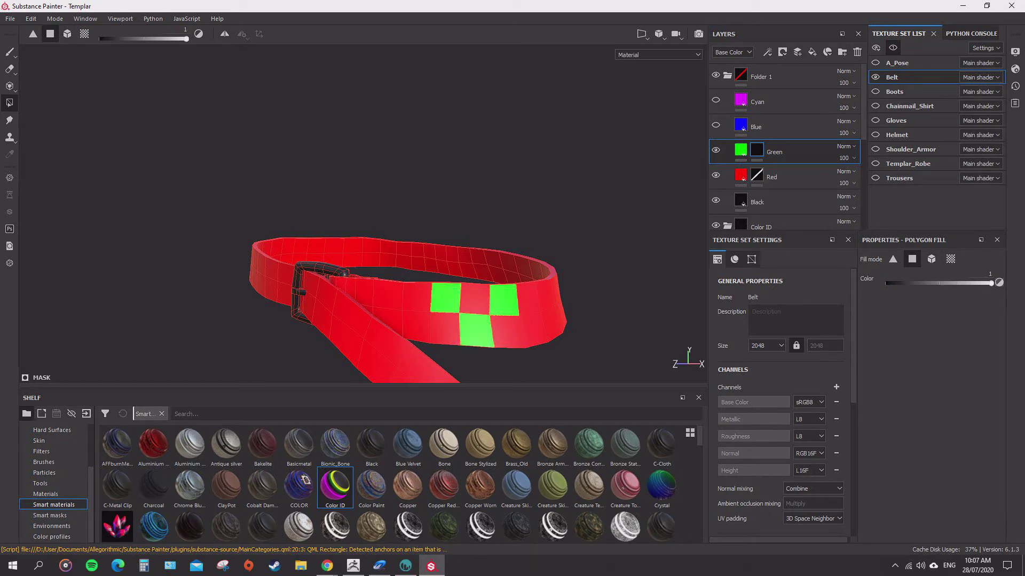
pyautogui.click(364, 292)
pyautogui.click(388, 295)
pyautogui.click(392, 318)
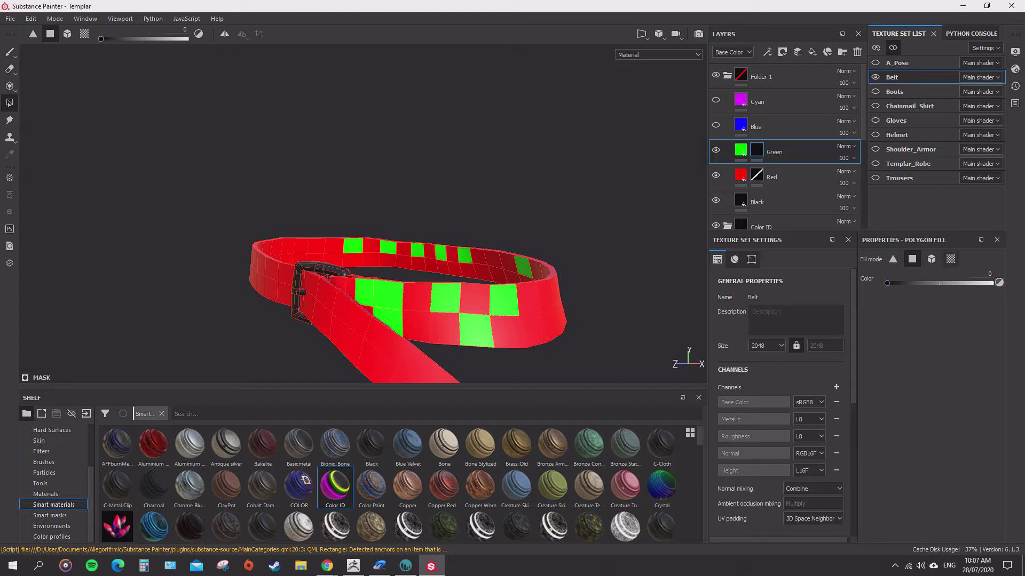
pyautogui.click(950, 258)
pyautogui.click(505, 307)
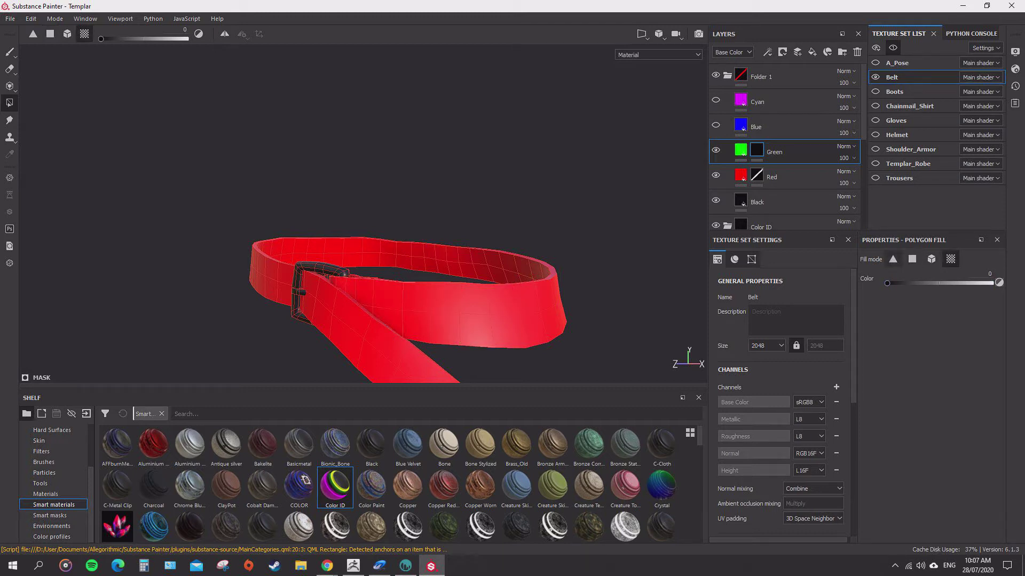
# Fill a strip of triangles along the belt's upper edge in the Green layer's mask with white, and clear it with a black UV chunk fill.
pyautogui.press('1')
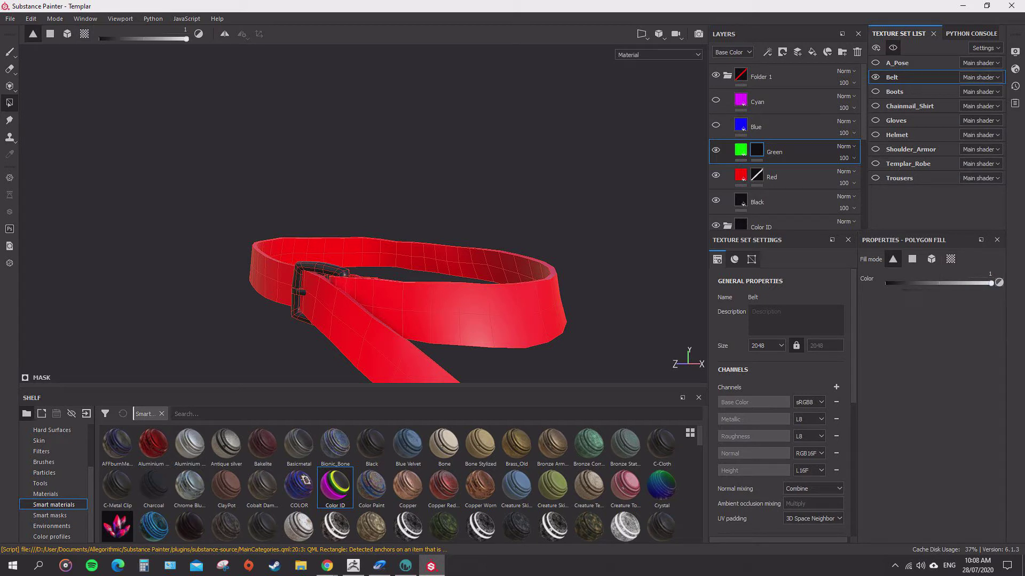
pyautogui.click(451, 303)
pyautogui.click(441, 293)
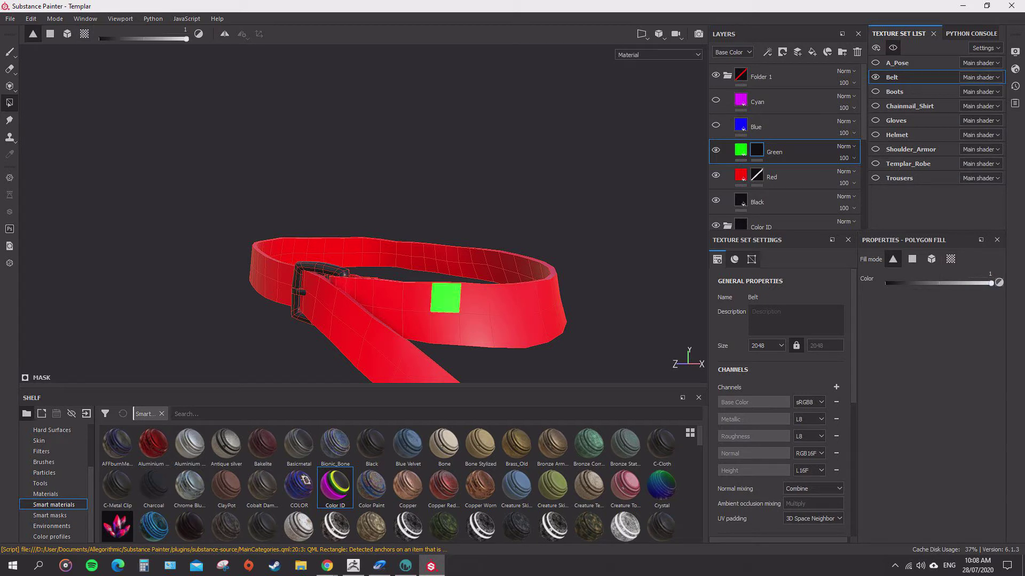
pyautogui.click(469, 293)
pyautogui.click(480, 305)
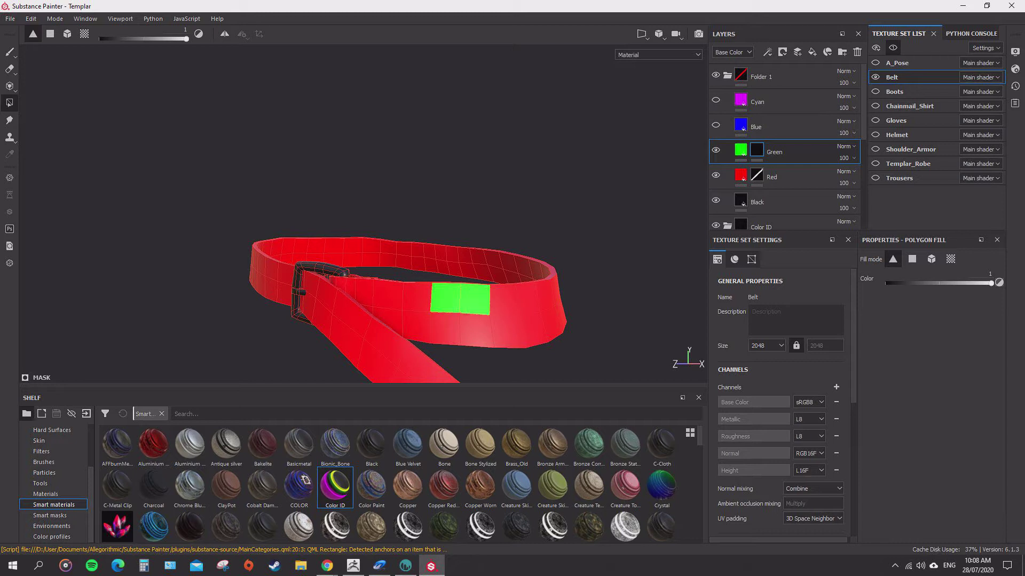
pyautogui.click(508, 306)
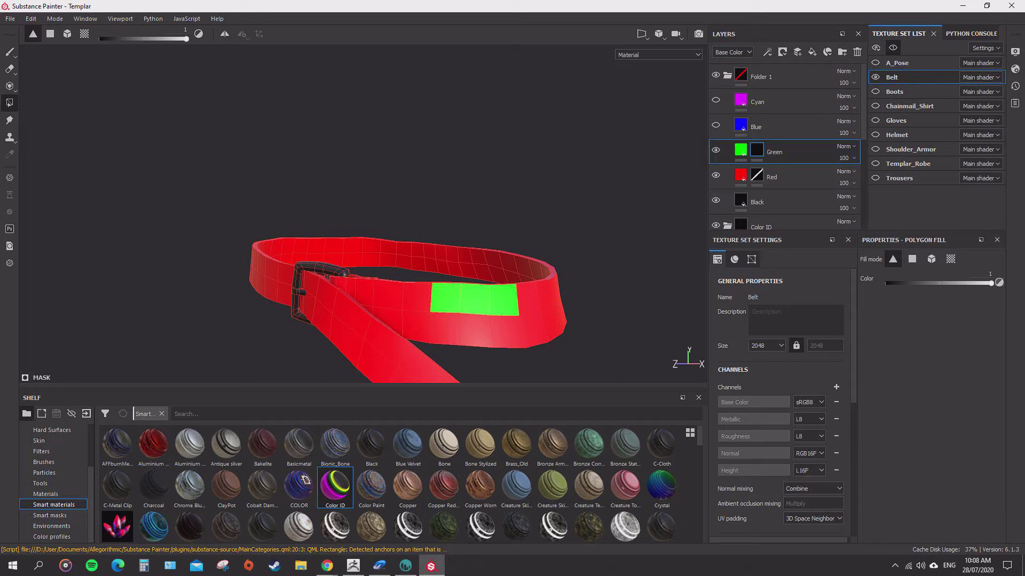
pyautogui.click(412, 292)
pyautogui.click(392, 301)
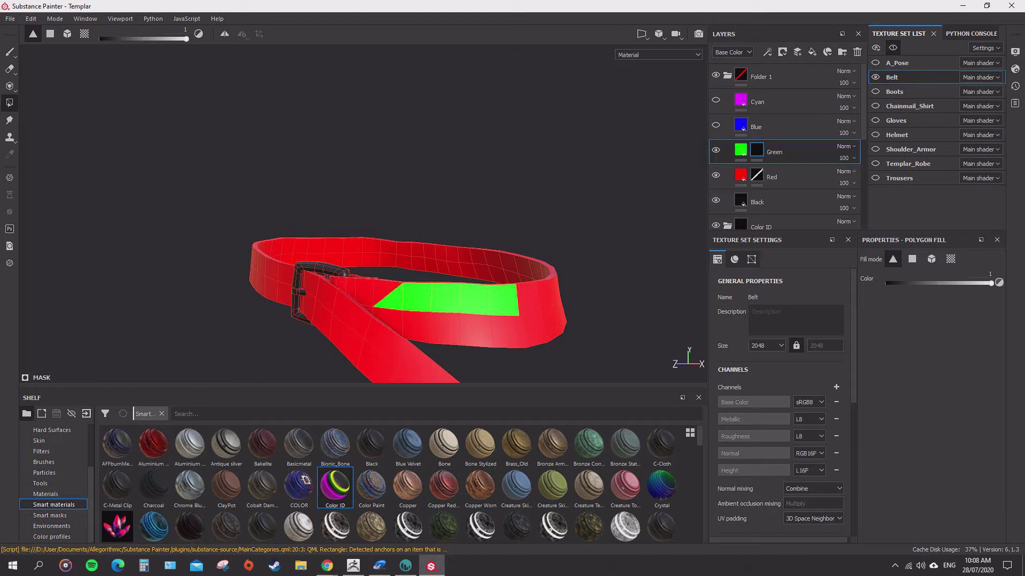
pyautogui.click(382, 291)
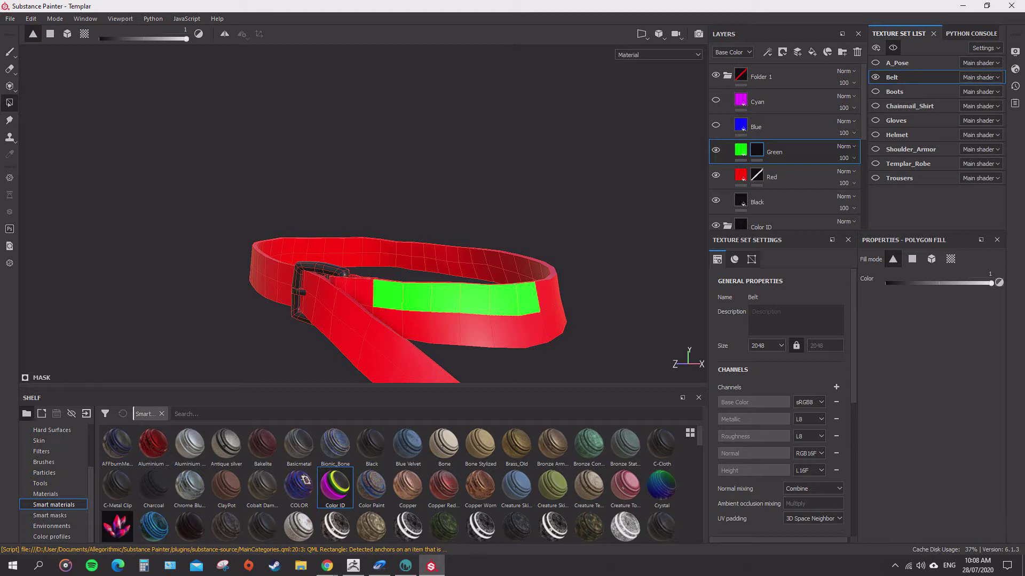
pyautogui.click(513, 336)
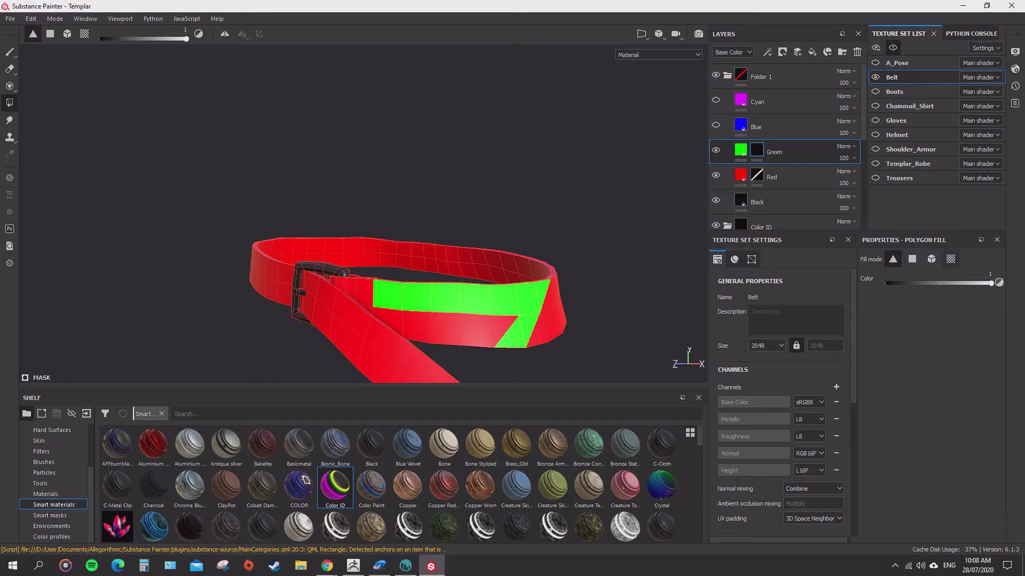
pyautogui.click(950, 260)
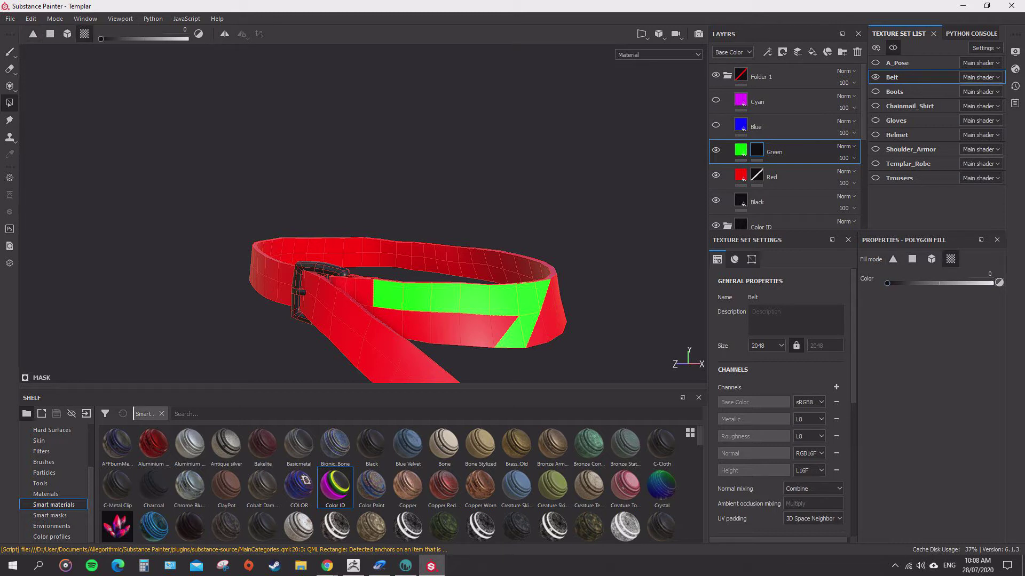
pyautogui.click(470, 304)
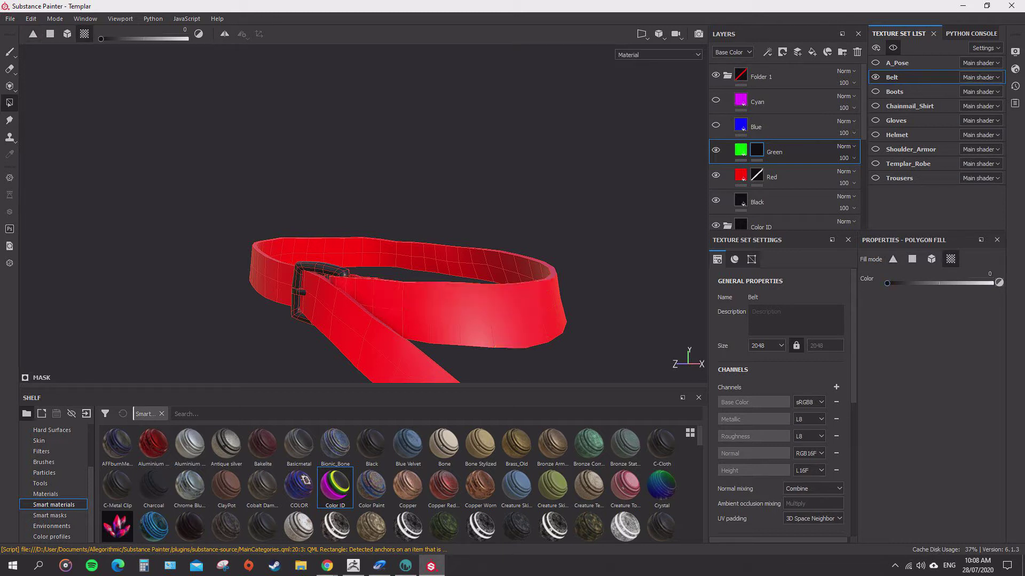
# Clear the belt strap from the Red layer's mask with a black UV chunk fill.
pyautogui.click(757, 175)
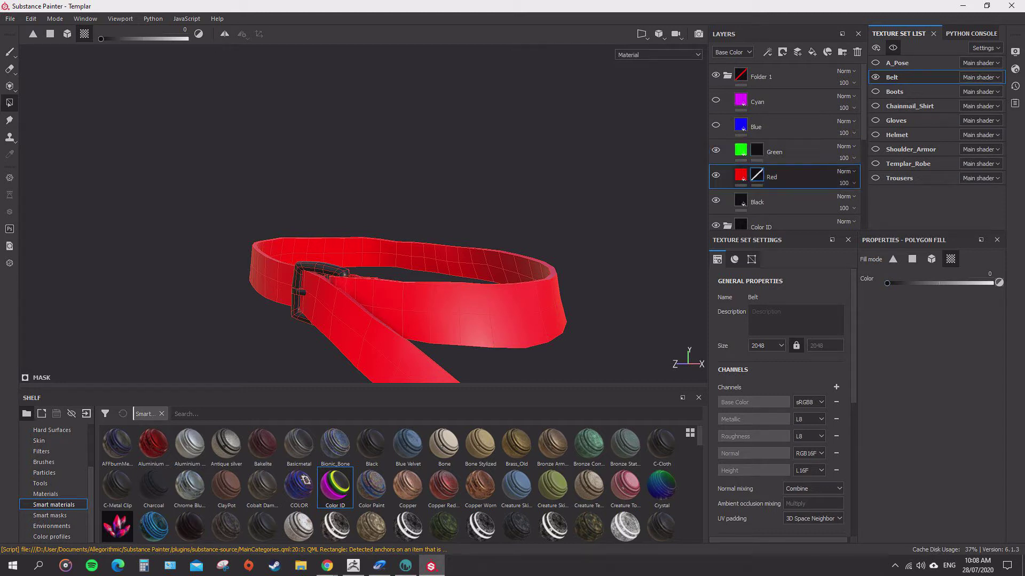
pyautogui.click(491, 310)
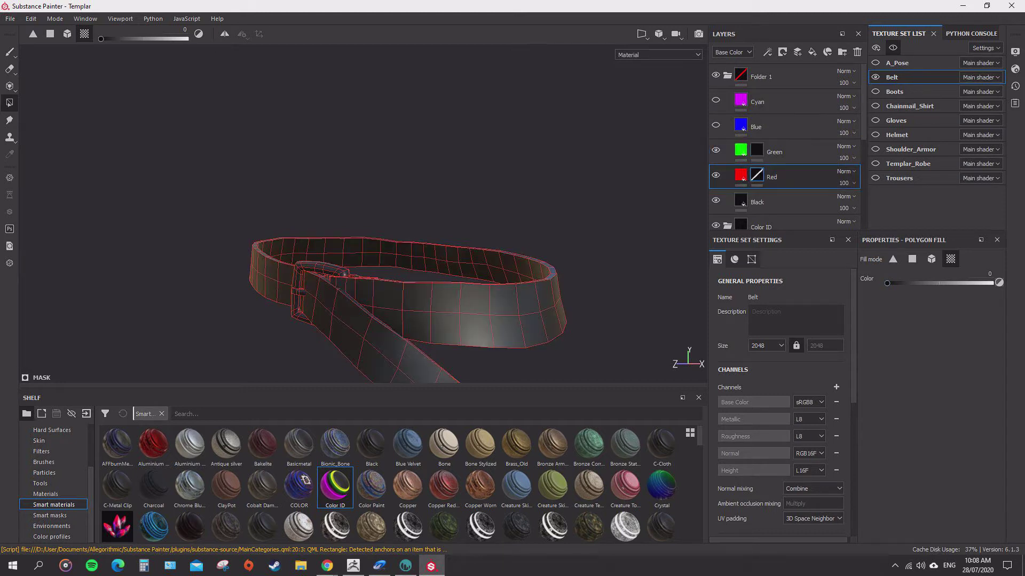
pyautogui.click(728, 75)
pyautogui.hotkey('ctrl', 'y')
pyautogui.hotkey('ctrl', 'y')
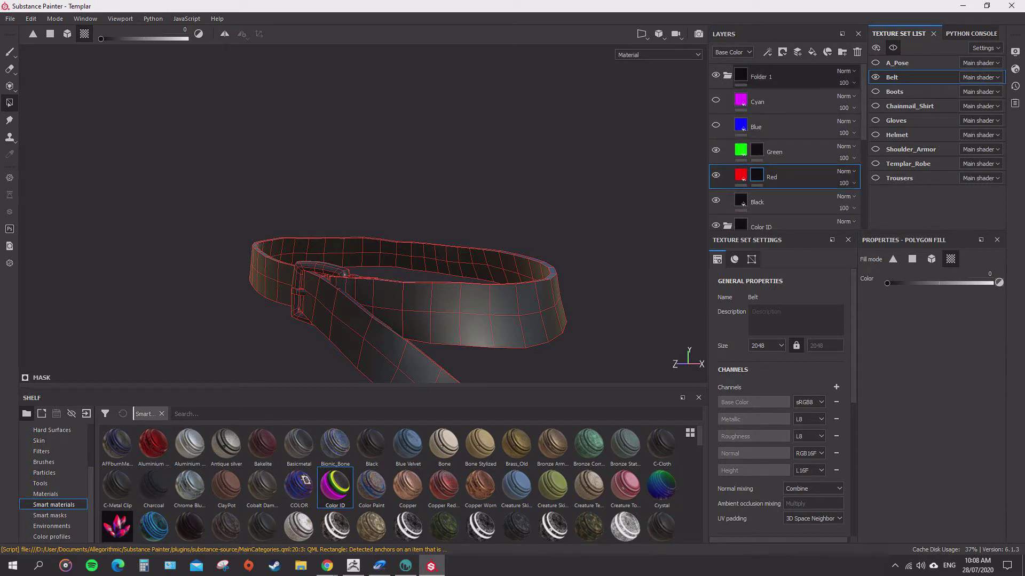
# Rename Folder 1 as Color ID and collapse it.
pyautogui.doubleClick(761, 77)
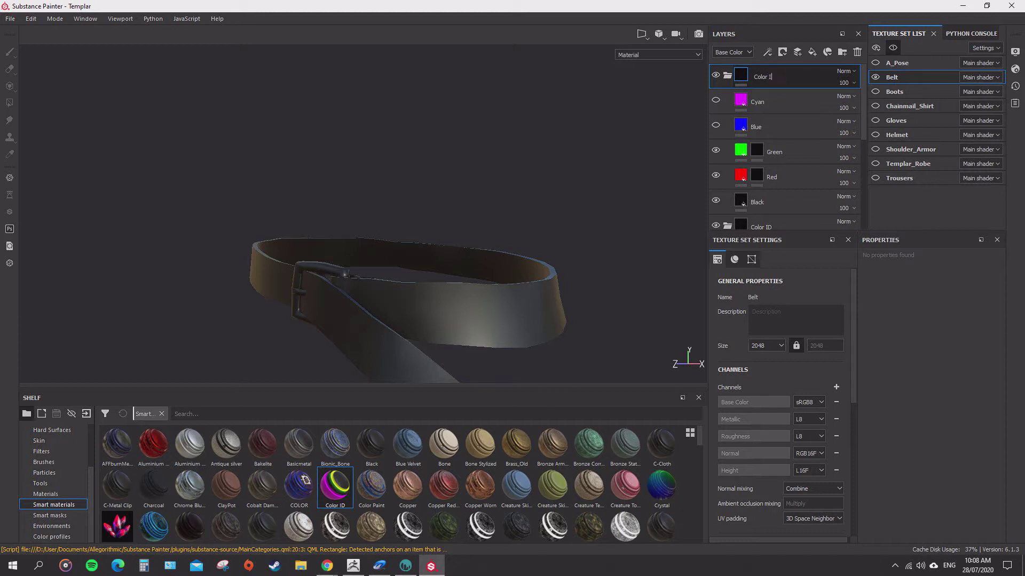
pyautogui.write('Color ID')
pyautogui.press('Return')
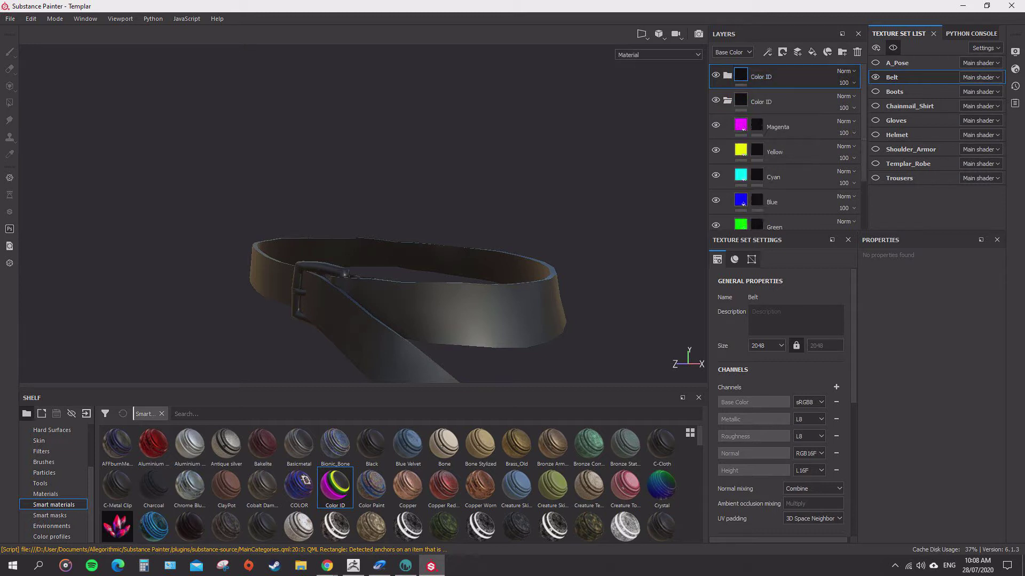
pyautogui.click(727, 75)
pyautogui.click(727, 75)
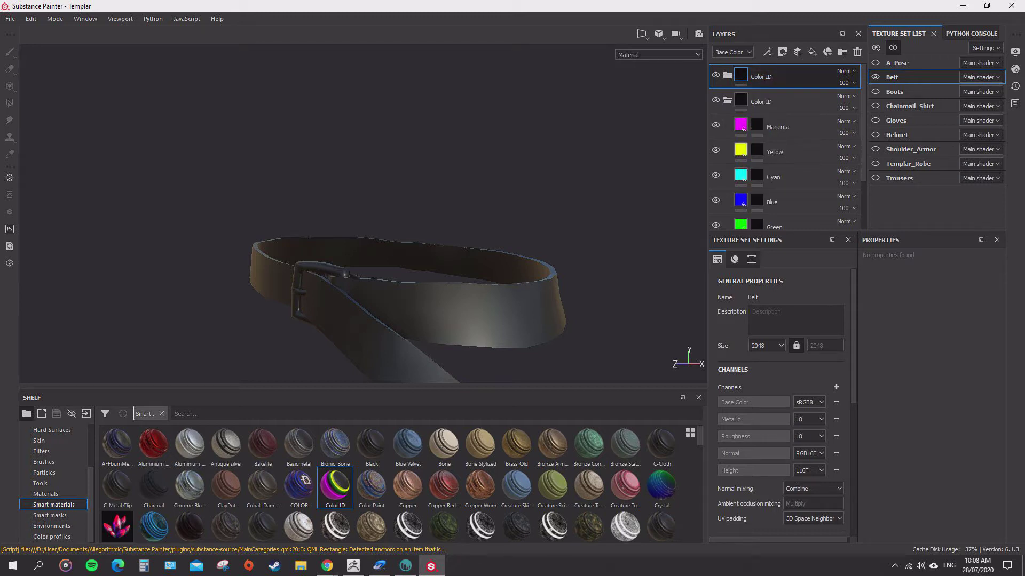
# Remove the extra collapsed Color ID folder from the top of the Belt's layer stack.
pyautogui.rightClick(777, 76)
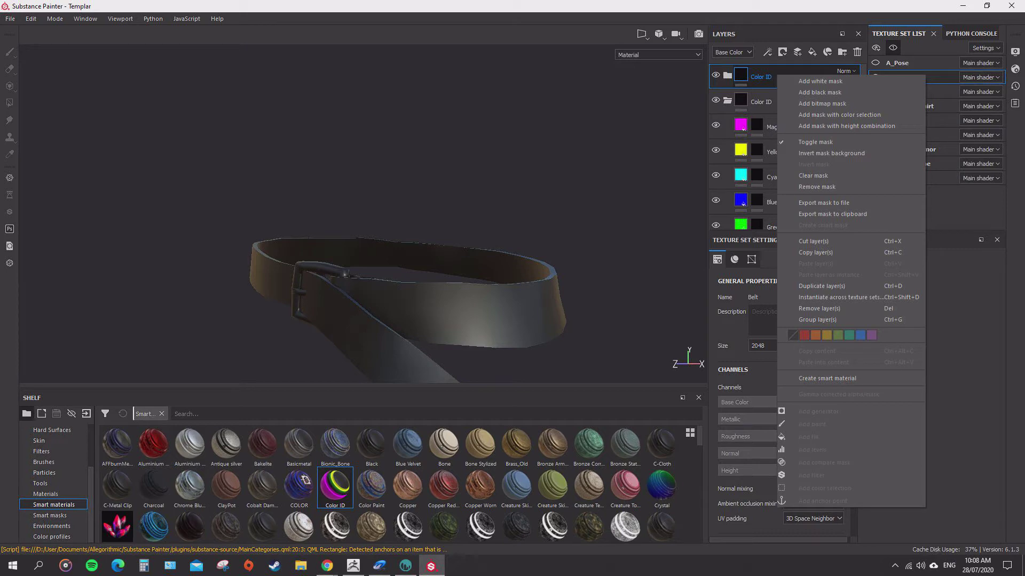
pyautogui.click(764, 76)
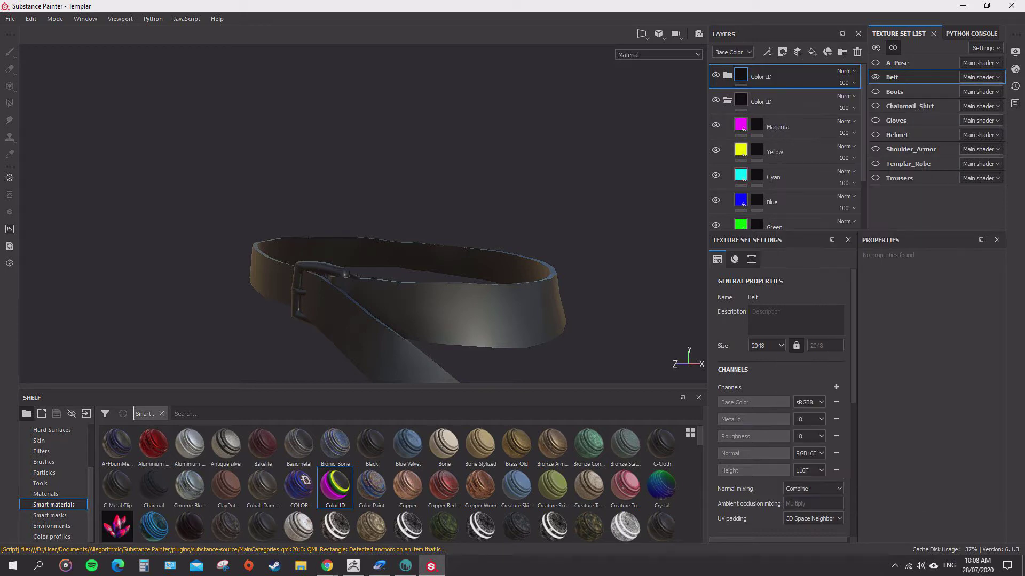
pyautogui.rightClick(765, 77)
pyautogui.click(806, 310)
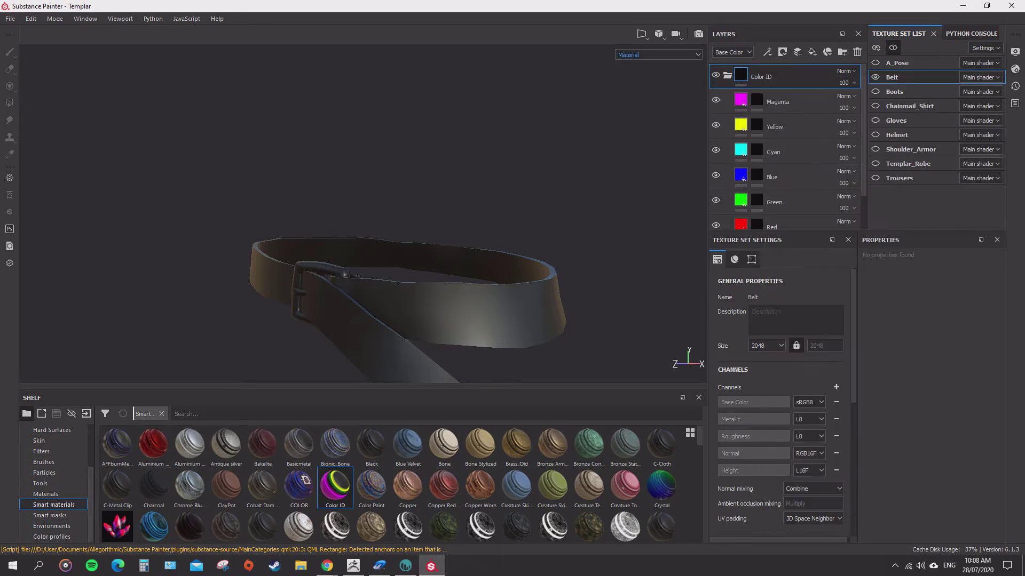
pyautogui.rightClick(781, 74)
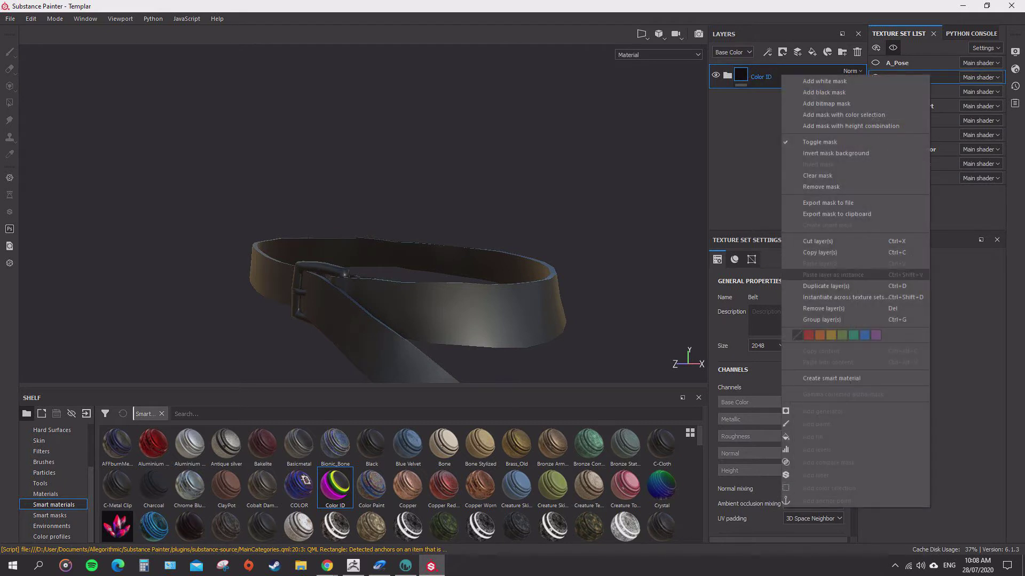
pyautogui.click(824, 309)
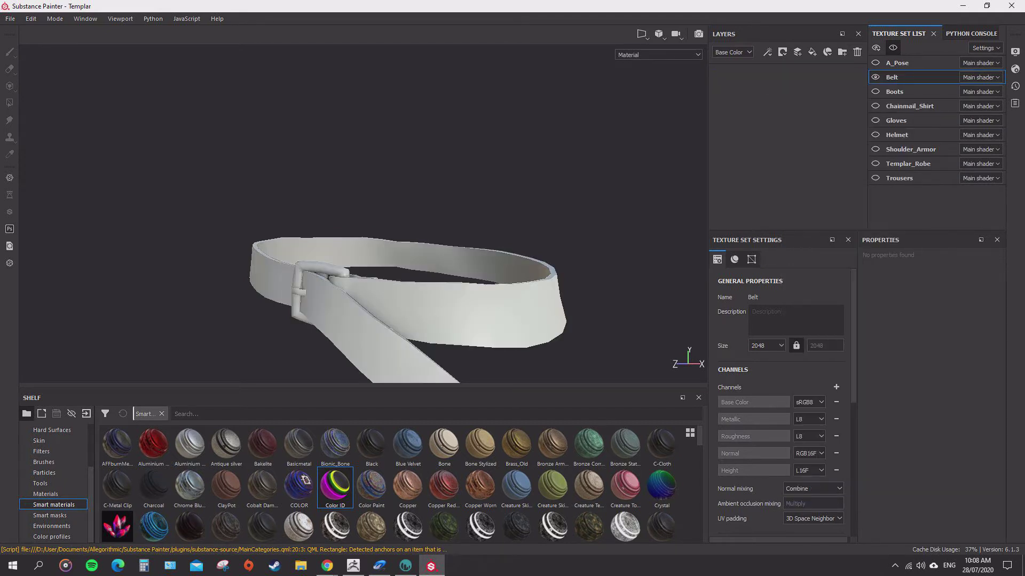
pyautogui.hotkey('ctrl', 'z')
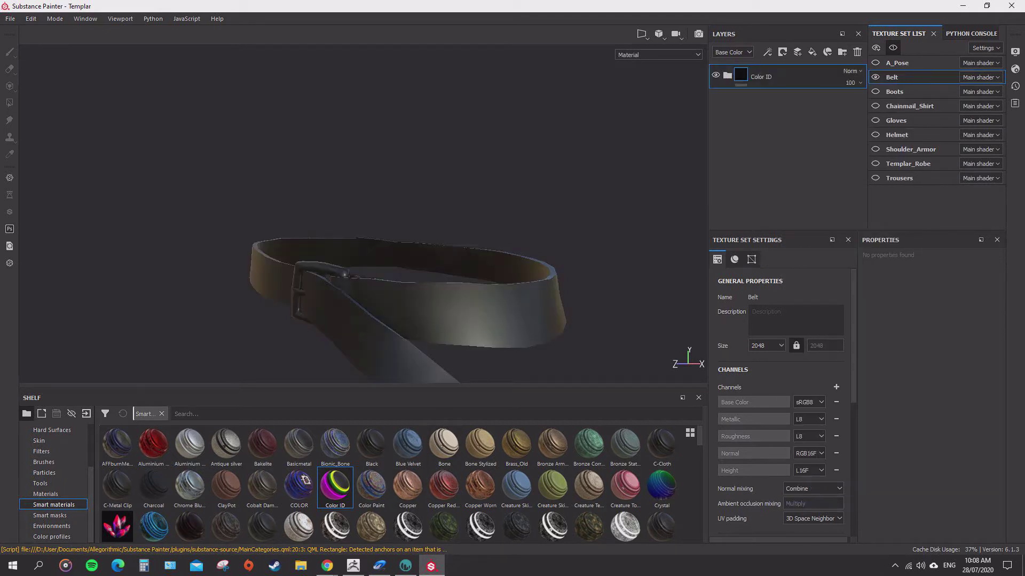
# Expand the Color ID folder and fill the belt strap with white in the Green layer's mask.
pyautogui.click(728, 76)
pyautogui.click(756, 100)
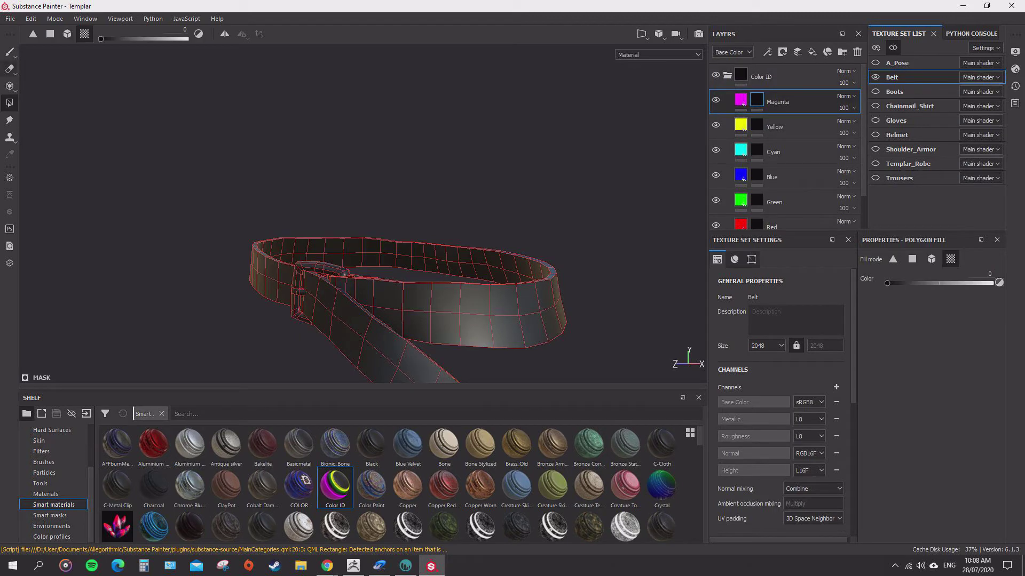
pyautogui.keyDown('alt'); pyautogui.moveTo(342, 224); pyautogui.dragTo(426, 197); pyautogui.keyUp('alt')
pyautogui.click(756, 200)
pyautogui.click(395, 304)
pyautogui.keyDown('alt'); pyautogui.moveTo(395, 304); pyautogui.dragTo(448, 292); pyautogui.keyUp('alt')
# Fill the belt buckle and its prong with white in the Red layer's mask, and collapse the Color ID folder.
pyautogui.click(756, 224)
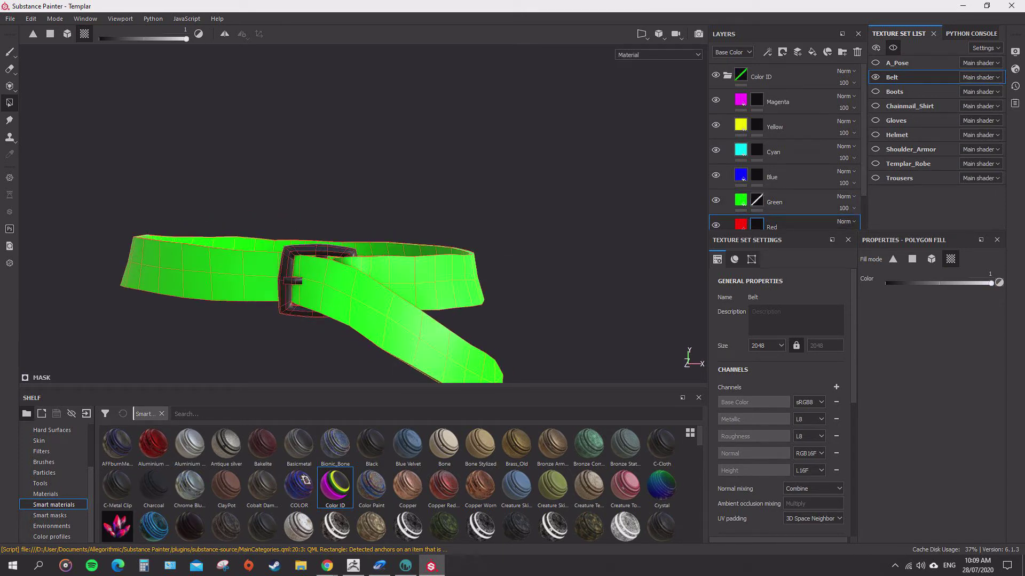
pyautogui.click(284, 288)
pyautogui.click(293, 281)
pyautogui.keyDown('alt'); pyautogui.moveTo(299, 286); pyautogui.dragTo(539, 192); pyautogui.keyUp('alt')
pyautogui.keyDown('alt'); pyautogui.moveTo(427, 240); pyautogui.dragTo(387, 199); pyautogui.keyUp('alt')
pyautogui.scroll(-4, 363, 214)
pyautogui.click(727, 76)
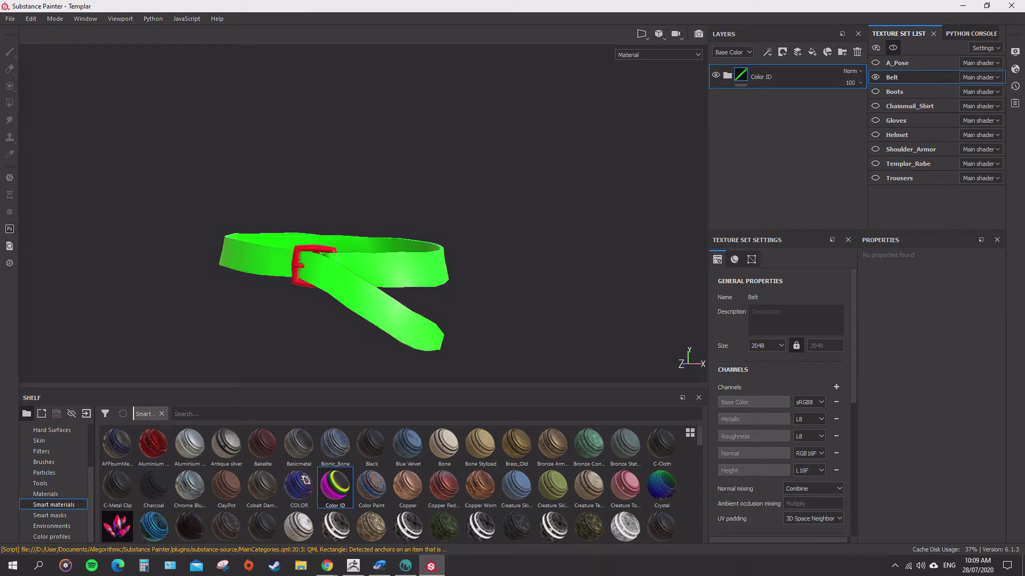
pyautogui.keyDown('alt'); pyautogui.moveTo(352, 214); pyautogui.dragTo(365, 245); pyautogui.keyUp('alt')
pyautogui.keyDown('alt'); pyautogui.moveTo(365, 245); pyautogui.dragTo(405, 229, button='middle'); pyautogui.keyUp('alt')
pyautogui.keyDown('alt'); pyautogui.moveTo(406, 228); pyautogui.dragTo(404, 212); pyautogui.keyUp('alt')
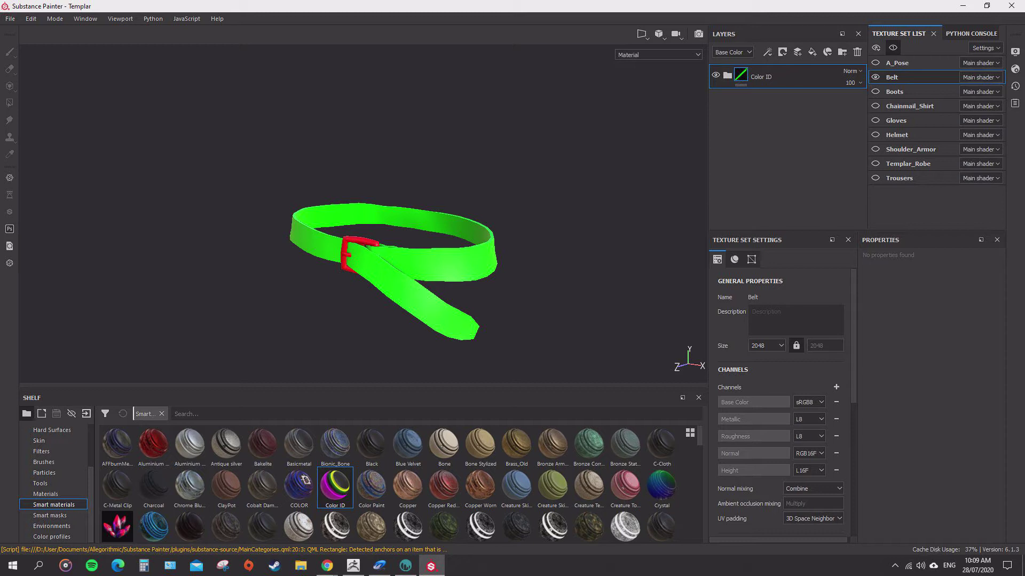
# Replace the existing layer of the Boots texture set with the Color ID smart material, and isolate the boots in the view.
pyautogui.click(892, 47)
pyautogui.click(902, 92)
pyautogui.press('f')
pyautogui.scroll(6, 475, 267)
pyautogui.keyDown('alt'); pyautogui.moveTo(475, 336); pyautogui.dragTo(485, 56, button='middle'); pyautogui.keyUp('alt')
pyautogui.rightClick(794, 79)
pyautogui.click(819, 314)
pyautogui.moveTo(335, 486); pyautogui.dragTo(787, 107)
pyautogui.keyDown('alt'); pyautogui.moveTo(480, 267); pyautogui.dragTo(483, 224, button='middle'); pyautogui.keyUp('alt')
pyautogui.click(893, 47)
pyautogui.keyDown('alt'); pyautogui.moveTo(483, 224); pyautogui.dragTo(472, 216); pyautogui.keyUp('alt')
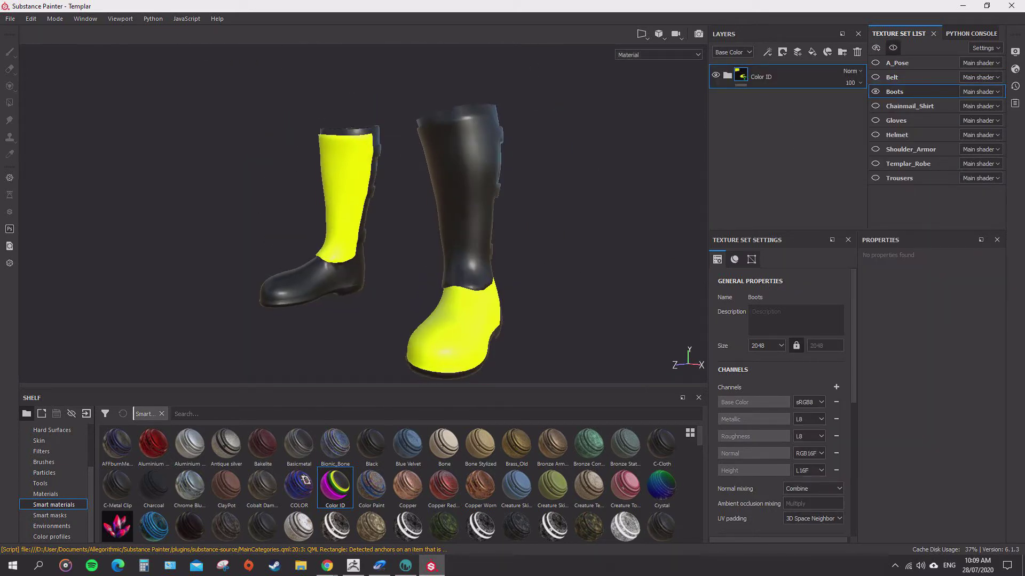
# Clear the prefilled areas of the boots from the Yellow, Cyan and Green layers' masks with black polygon fills.
pyautogui.click(728, 76)
pyautogui.click(756, 99)
pyautogui.click(757, 125)
pyautogui.moveTo(202, 82); pyautogui.dragTo(576, 377)
pyautogui.click(756, 150)
pyautogui.moveTo(213, 86); pyautogui.dragTo(576, 376)
pyautogui.click(757, 175)
pyautogui.click(757, 200)
pyautogui.moveTo(213, 85); pyautogui.dragTo(576, 377)
pyautogui.keyDown('alt'); pyautogui.moveTo(507, 240); pyautogui.dragTo(480, 234); pyautogui.keyUp('alt')
# Enable mirror symmetry on X and set the Polygon fill color to white.
pyautogui.click(224, 34)
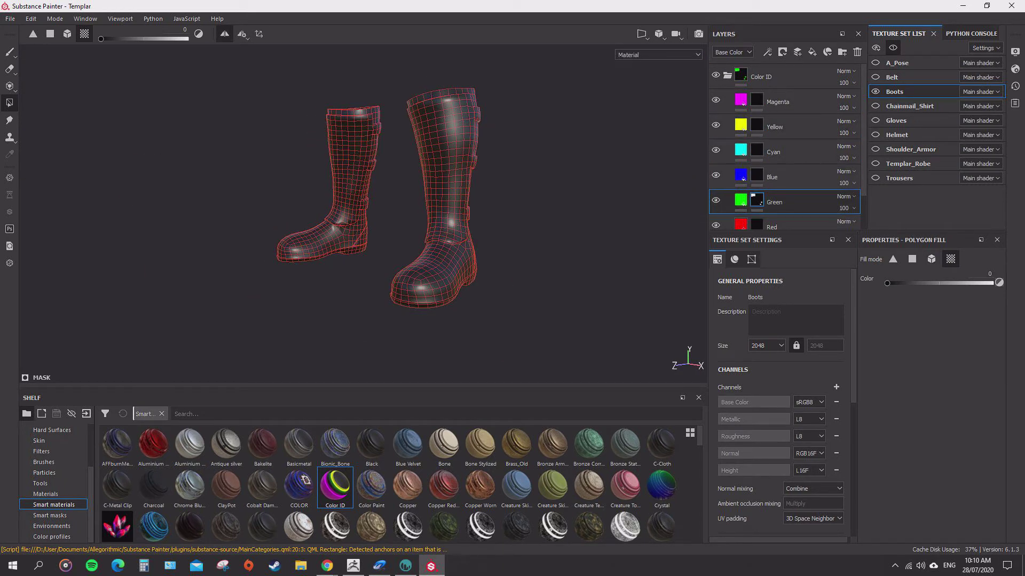
pyautogui.click(243, 34)
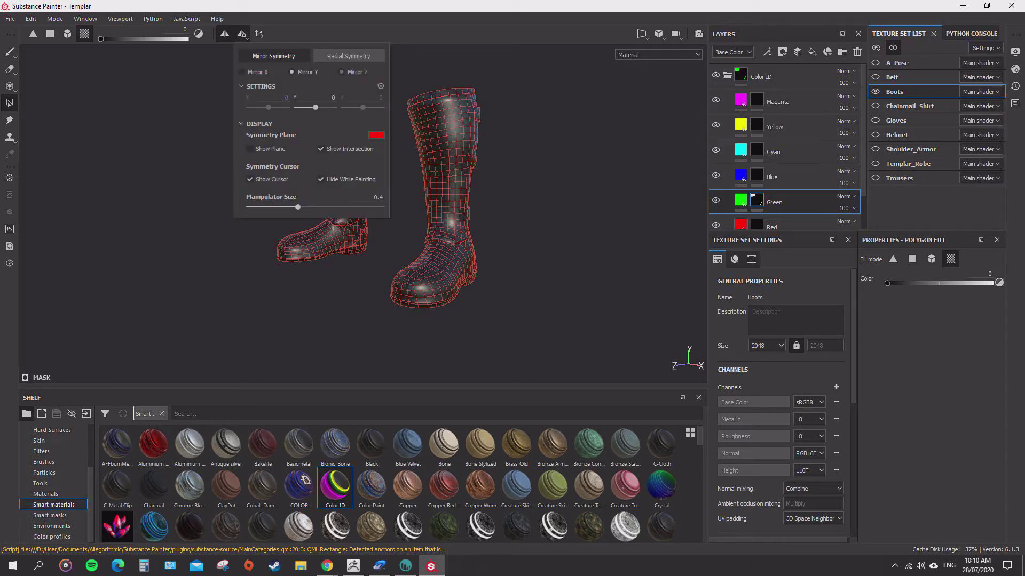
pyautogui.click(342, 72)
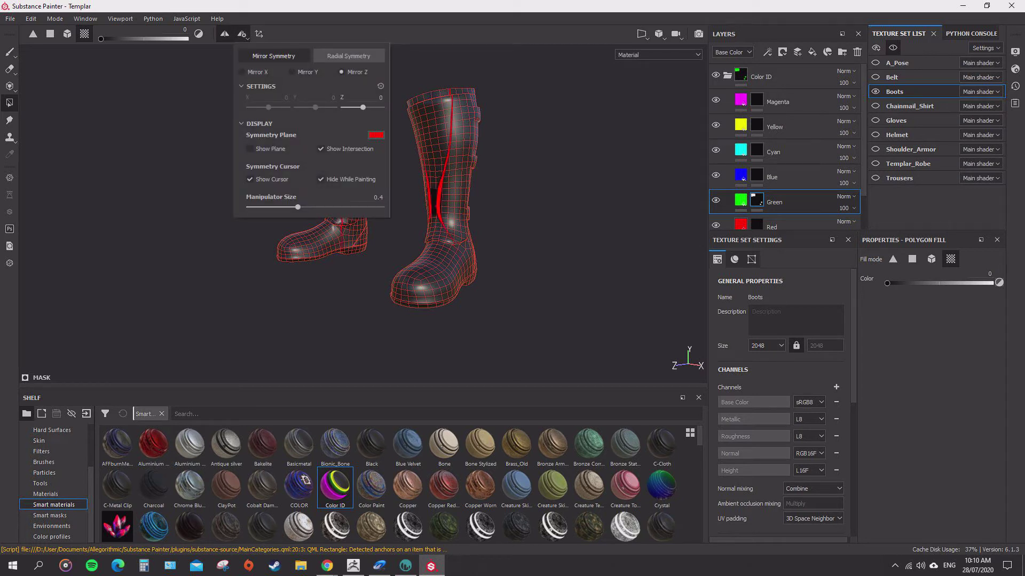
pyautogui.click(292, 72)
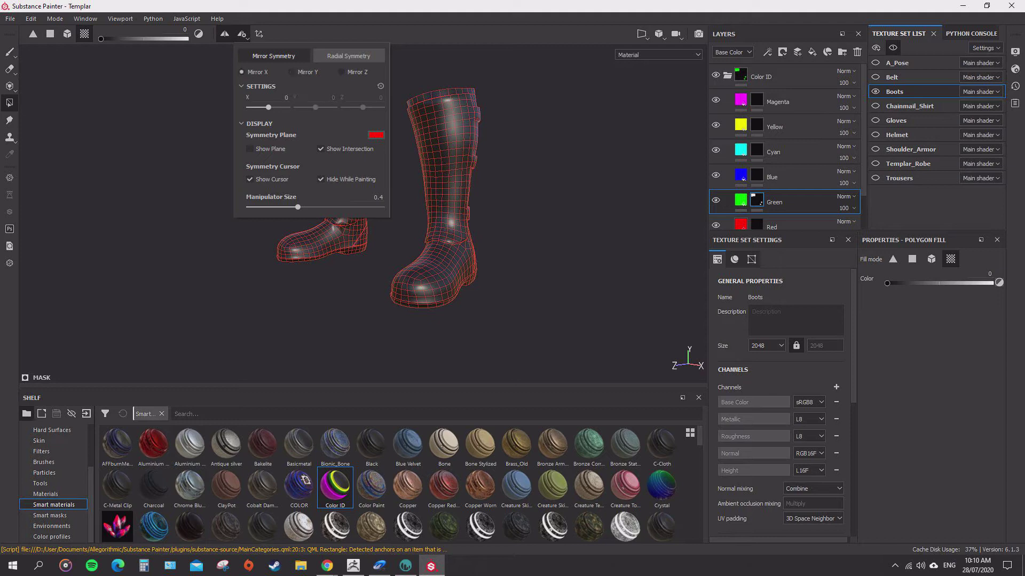
pyautogui.click(534, 214)
pyautogui.keyDown('alt'); pyautogui.moveTo(533, 213); pyautogui.dragTo(571, 213); pyautogui.keyUp('alt')
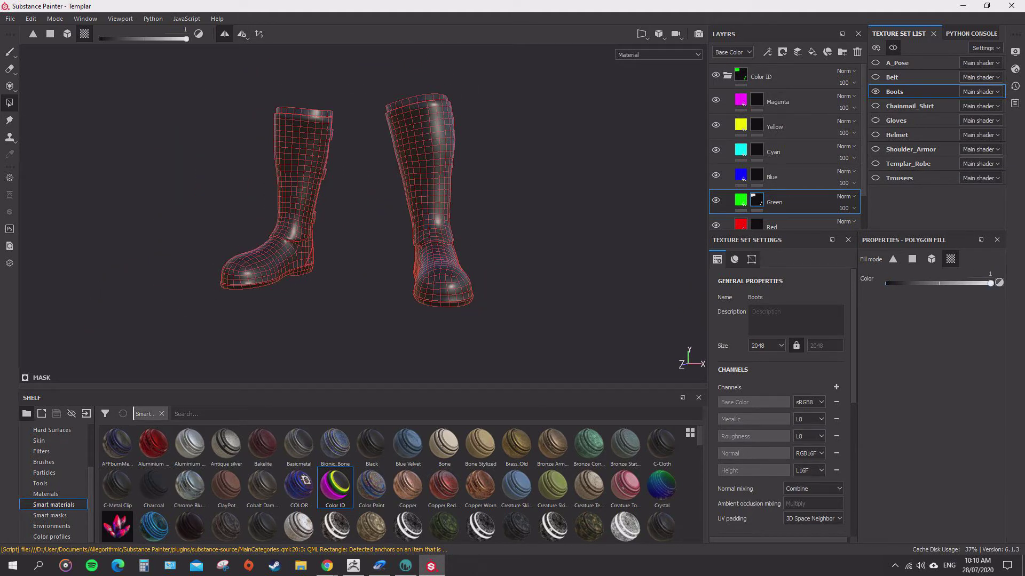
# Try a mirrored white fill on the boot shaft in the Green layer's mask, and undo it.
pyautogui.click(422, 166)
pyautogui.hotkey('ctrl', 'z')
pyautogui.moveTo(534, 214)
pyautogui.keyDown('alt'); pyautogui.mouseDown()
pyautogui.moveTo(560, 251)
pyautogui.moveTo(528, 198)
pyautogui.moveTo(517, 213)
pyautogui.mouseUp(); pyautogui.keyUp('alt')
pyautogui.keyDown('alt'); pyautogui.moveTo(517, 214); pyautogui.dragTo(518, 155, button='middle'); pyautogui.keyUp('alt')
pyautogui.keyDown('alt'); pyautogui.moveTo(518, 154); pyautogui.dragTo(549, 181); pyautogui.keyUp('alt')
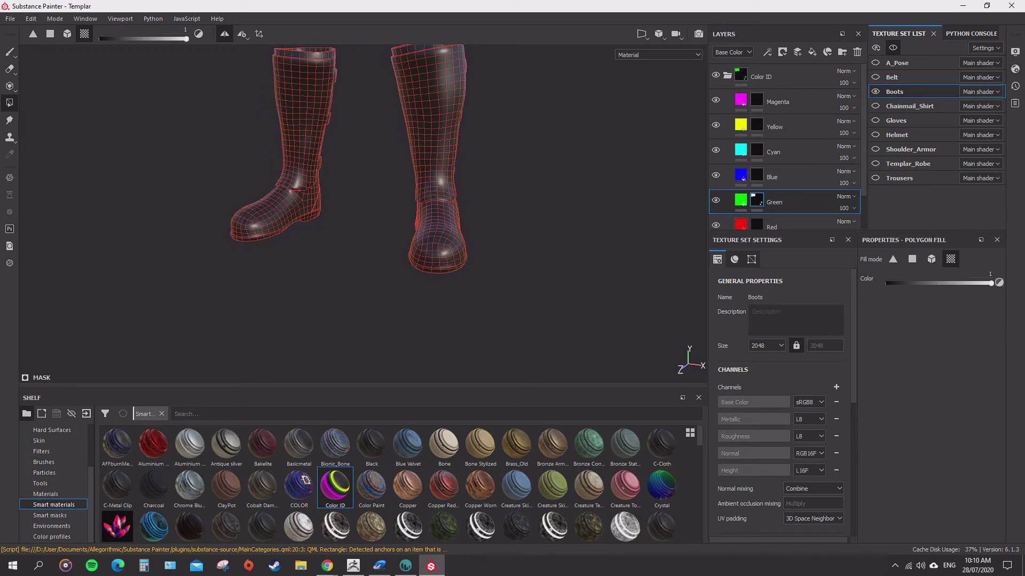
# Display the mirror symmetry plane between the boots.
pyautogui.click(242, 34)
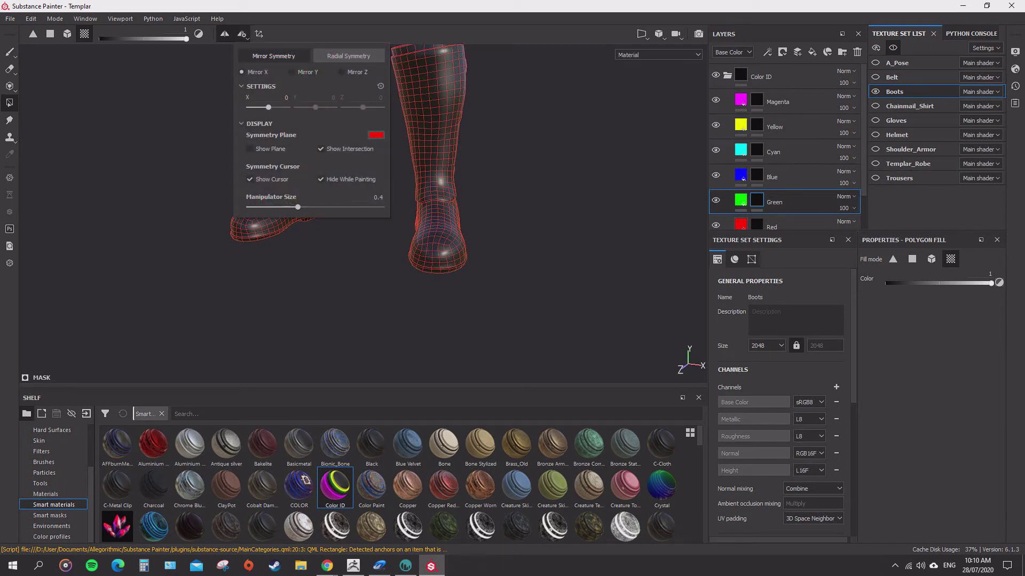
pyautogui.keyDown('alt'); pyautogui.moveTo(481, 176); pyautogui.dragTo(454, 216); pyautogui.keyUp('alt')
pyautogui.keyDown('alt'); pyautogui.moveTo(416, 188); pyautogui.dragTo(406, 186); pyautogui.keyUp('alt')
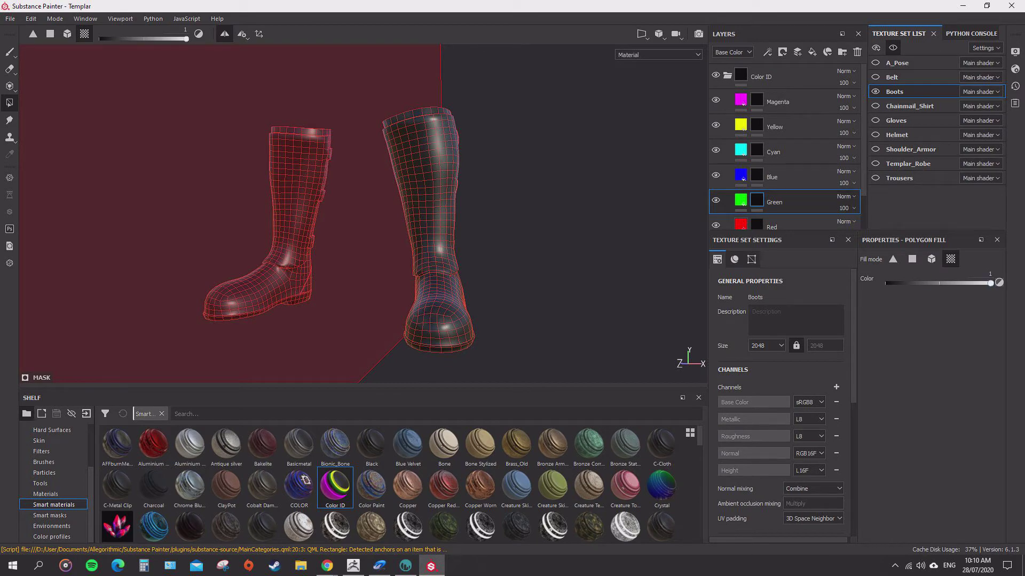
# Fill the boots' feet and the rear strips of their shafts with white in the Blue layer's mask.
pyautogui.keyDown('alt'); pyautogui.moveTo(534, 214); pyautogui.dragTo(401, 209); pyautogui.keyUp('alt')
pyautogui.click(392, 259)
pyautogui.keyDown('alt'); pyautogui.moveTo(512, 240); pyautogui.dragTo(299, 219); pyautogui.keyUp('alt')
pyautogui.keyDown('alt'); pyautogui.moveTo(406, 256); pyautogui.dragTo(352, 224); pyautogui.keyUp('alt')
pyautogui.click(757, 175)
pyautogui.click(395, 314)
pyautogui.click(459, 187)
pyautogui.click(465, 101)
pyautogui.keyDown('alt'); pyautogui.moveTo(459, 160); pyautogui.dragTo(459, 224); pyautogui.keyUp('alt')
pyautogui.click(419, 115)
pyautogui.click(480, 198)
# Fill the boots' straps with white in the Green layer's mask.
pyautogui.click(757, 200)
pyautogui.click(438, 93)
pyautogui.click(431, 239)
# Fill the boots' soles with white in the Red layer's mask.
pyautogui.click(756, 224)
pyautogui.scroll(2, 363, 256)
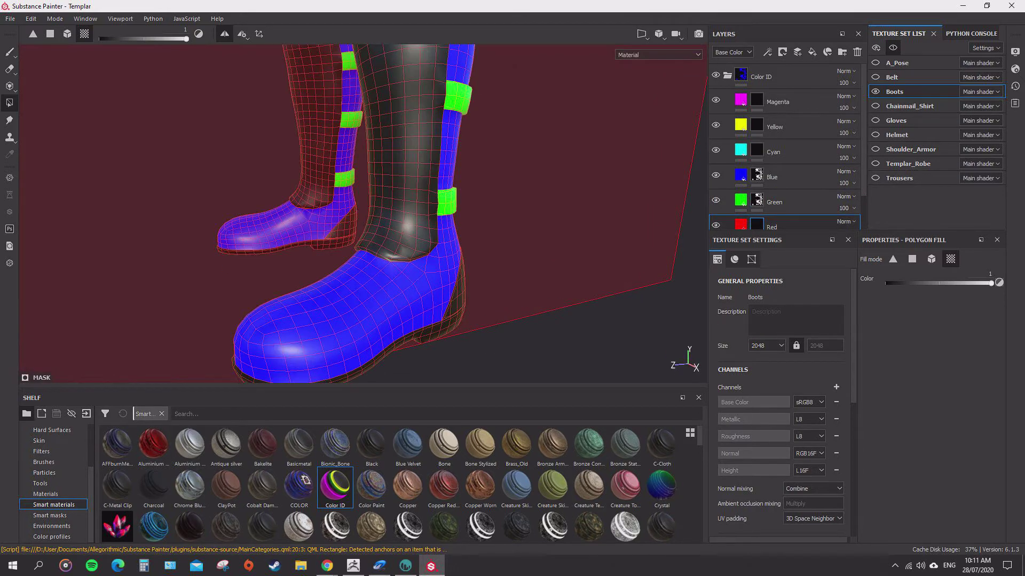
pyautogui.scroll(-1, 768, 200)
pyautogui.click(374, 341)
pyautogui.keyDown('alt'); pyautogui.moveTo(341, 257); pyautogui.dragTo(443, 229); pyautogui.keyUp('alt')
pyautogui.click(467, 300)
# Fill the boots' front shafts with white in another unused color layer's mask, and collapse the Color ID folder.
pyautogui.scroll(-3, 406, 214)
pyautogui.click(757, 109)
pyautogui.click(413, 171)
pyautogui.keyDown('alt'); pyautogui.moveTo(512, 203); pyautogui.dragTo(299, 197); pyautogui.keyUp('alt')
pyautogui.click(539, 139)
pyautogui.scroll(-3, 512, 213)
pyautogui.keyDown('alt'); pyautogui.moveTo(512, 214); pyautogui.dragTo(288, 213); pyautogui.keyUp('alt')
pyautogui.scroll(3, 768, 134)
pyautogui.click(727, 76)
# Replace the existing layer of the Chainmail_Shirt texture set with the Color ID smart material.
pyautogui.click(909, 106)
pyautogui.scroll(3, 507, 155)
pyautogui.keyDown('alt'); pyautogui.moveTo(507, 155); pyautogui.dragTo(511, 306); pyautogui.keyUp('alt')
pyautogui.click(436, 34)
pyautogui.scroll(-1, 512, 306)
pyautogui.rightClick(780, 77)
pyautogui.click(816, 308)
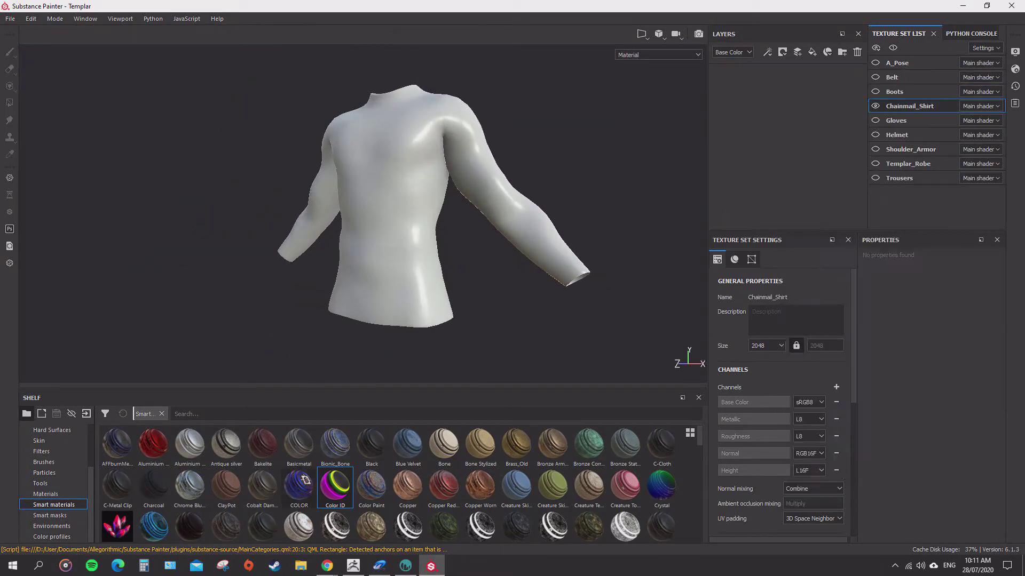
pyautogui.moveTo(335, 485); pyautogui.dragTo(774, 86)
# Clear the prefilled areas of the shirt from the Yellow, Cyan and Green layers' masks with black polygon fills.
pyautogui.click(728, 76)
pyautogui.click(756, 100)
pyautogui.scroll(-2, 512, 213)
pyautogui.keyDown('alt'); pyautogui.moveTo(512, 214); pyautogui.dragTo(513, 235); pyautogui.keyUp('alt')
pyautogui.click(757, 124)
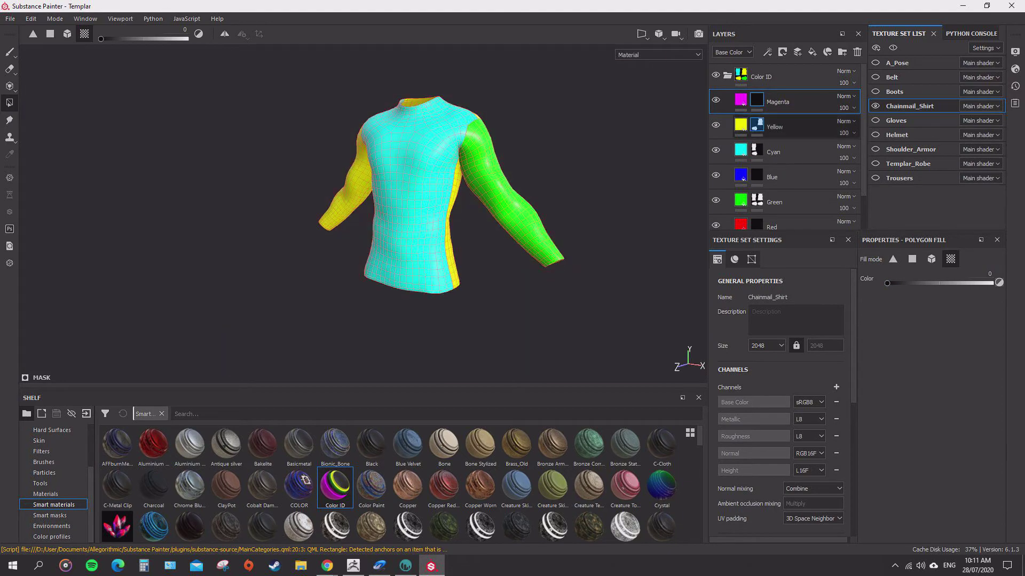
pyautogui.click(756, 150)
pyautogui.moveTo(288, 74); pyautogui.dragTo(597, 331)
pyautogui.click(757, 175)
pyautogui.click(756, 200)
pyautogui.click(756, 224)
pyautogui.moveTo(374, 213)
pyautogui.keyDown('alt'); pyautogui.mouseDown()
pyautogui.moveTo(512, 214)
pyautogui.moveTo(384, 213)
pyautogui.mouseUp(); pyautogui.keyUp('alt')
pyautogui.scroll(-2, 780, 211)
# Fill the chainmail shirt's torso and sleeve with white in the Red layer's mask, and collapse the Color ID folder.
pyautogui.press('x')
pyautogui.click(384, 203)
pyautogui.click(470, 213)
pyautogui.keyDown('alt'); pyautogui.moveTo(555, 214); pyautogui.dragTo(513, 213); pyautogui.keyUp('alt')
pyautogui.click(757, 135)
pyautogui.scroll(2, 737, 106)
pyautogui.click(727, 76)
# Isolate the Gloves texture set and replace its Layer 1 with the Color ID smart material.
pyautogui.keyDown('alt'); pyautogui.click(876, 120); pyautogui.keyUp('alt')
pyautogui.click(896, 120)
pyautogui.scroll(3, 560, 278)
pyautogui.keyDown('alt'); pyautogui.moveTo(560, 277); pyautogui.dragTo(414, 156, button='middle'); pyautogui.keyUp('alt')
pyautogui.scroll(2, 478, 206)
pyautogui.moveTo(335, 486); pyautogui.dragTo(769, 73)
pyautogui.rightClick(749, 103)
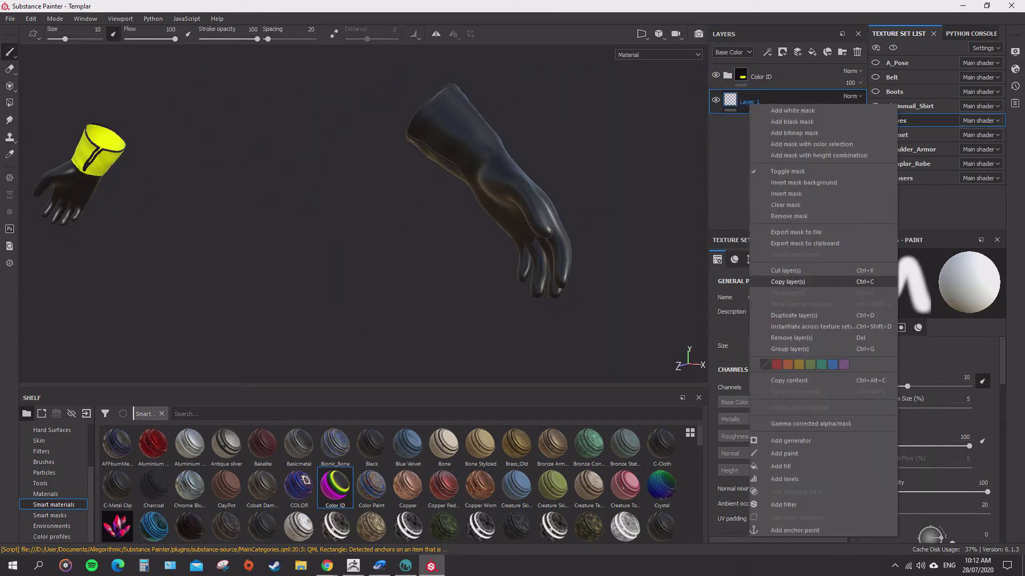
pyautogui.click(790, 337)
# Enable symmetry and clear the prefilled areas of the gloves from the color layers' masks with black polygon fills.
pyautogui.click(727, 76)
pyautogui.click(756, 100)
pyautogui.scroll(-3, 464, 267)
pyautogui.click(225, 33)
pyautogui.press('x')
pyautogui.click(757, 124)
pyautogui.click(756, 150)
pyautogui.moveTo(419, 139)
pyautogui.mouseDown()
pyautogui.moveTo(539, 299)
pyautogui.moveTo(437, 176)
pyautogui.moveTo(496, 213)
pyautogui.moveTo(427, 213)
pyautogui.mouseUp()
pyautogui.click(756, 175)
pyautogui.click(756, 200)
pyautogui.scroll(2, 480, 224)
# Fill the gloves with white in the Blue layer's mask.
pyautogui.click(756, 175)
pyautogui.press('x')
pyautogui.click(426, 155)
pyautogui.click(497, 256)
pyautogui.click(534, 187)
# Apply a white fill in the Green layer's mask of the gloves, and hide the Gloves texture set.
pyautogui.click(757, 201)
pyautogui.click(363, 96)
pyautogui.keyDown('alt'); pyautogui.moveTo(385, 149); pyautogui.dragTo(384, 213); pyautogui.keyUp('alt')
pyautogui.click(727, 75)
pyautogui.click(875, 121)
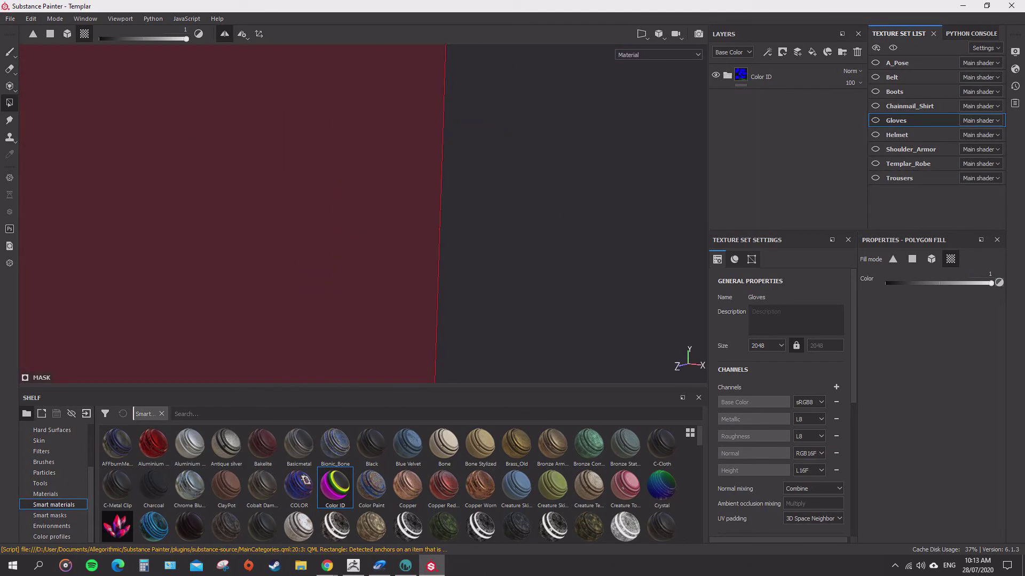
# Isolate the Helmet texture set, disable symmetry, and replace its Layer 1 with the Color ID smart material.
pyautogui.click(875, 135)
pyautogui.click(897, 135)
pyautogui.keyDown('alt'); pyautogui.moveTo(368, 107); pyautogui.dragTo(409, 336, button='middle'); pyautogui.keyUp('alt')
pyautogui.click(436, 34)
pyautogui.scroll(3, 400, 261)
pyautogui.moveTo(336, 487); pyautogui.dragTo(768, 66)
pyautogui.rightClick(757, 100)
pyautogui.click(800, 336)
# Fill the helmet's main shell pieces with white in the Red layer's mask.
pyautogui.keyDown('alt'); pyautogui.moveTo(453, 299); pyautogui.dragTo(450, 230, button='middle'); pyautogui.keyUp('alt')
pyautogui.moveTo(451, 230)
pyautogui.keyDown('alt'); pyautogui.mouseDown()
pyautogui.moveTo(411, 216)
pyautogui.moveTo(469, 235)
pyautogui.moveTo(443, 219)
pyautogui.mouseUp(); pyautogui.keyUp('alt')
pyautogui.scroll(2, 411, 224)
pyautogui.click(727, 75)
pyautogui.scroll(-3, 761, 160)
pyautogui.click(757, 185)
pyautogui.click(416, 240)
pyautogui.click(400, 200)
pyautogui.click(475, 256)
# Fill the helmet's cross and lower trim with white in the Green layer's mask, undoing the misplaced fill.
pyautogui.click(756, 159)
pyautogui.scroll(2, 422, 256)
pyautogui.moveTo(421, 299)
pyautogui.keyDown('alt'); pyautogui.mouseDown(button='middle')
pyautogui.moveTo(401, 85)
pyautogui.moveTo(422, 298)
pyautogui.mouseUp(button='middle'); pyautogui.keyUp('alt')
pyautogui.click(417, 213)
pyautogui.hotkey('ctrl', 'z')
pyautogui.click(368, 173)
pyautogui.click(427, 319)
pyautogui.scroll(2, 417, 214)
pyautogui.moveTo(416, 213)
pyautogui.keyDown('alt'); pyautogui.mouseDown()
pyautogui.moveTo(501, 213)
pyautogui.moveTo(422, 208)
pyautogui.mouseUp(); pyautogui.keyUp('alt')
pyautogui.scroll(-4, 426, 214)
# Isolate the Shoulder_Armor texture set and replace its Layer 1 with the Color ID smart material.
pyautogui.click(875, 135)
pyautogui.click(876, 149)
pyautogui.scroll(2, 373, 128)
pyautogui.keyDown('alt'); pyautogui.moveTo(373, 112); pyautogui.dragTo(402, 261, button='middle'); pyautogui.keyUp('alt')
pyautogui.scroll(4, 403, 256)
pyautogui.keyDown('alt'); pyautogui.moveTo(395, 213); pyautogui.dragTo(400, 232); pyautogui.keyUp('alt')
pyautogui.scroll(2, 789, 136)
pyautogui.click(727, 76)
pyautogui.click(911, 149)
pyautogui.rightClick(794, 78)
pyautogui.click(821, 305)
pyautogui.moveTo(335, 484); pyautogui.dragTo(784, 85)
# Clear the prefilled areas of the shoulder armor from the color layers' masks with black polygon fills.
pyautogui.click(757, 100)
pyautogui.moveTo(115, 94); pyautogui.dragTo(708, 383)
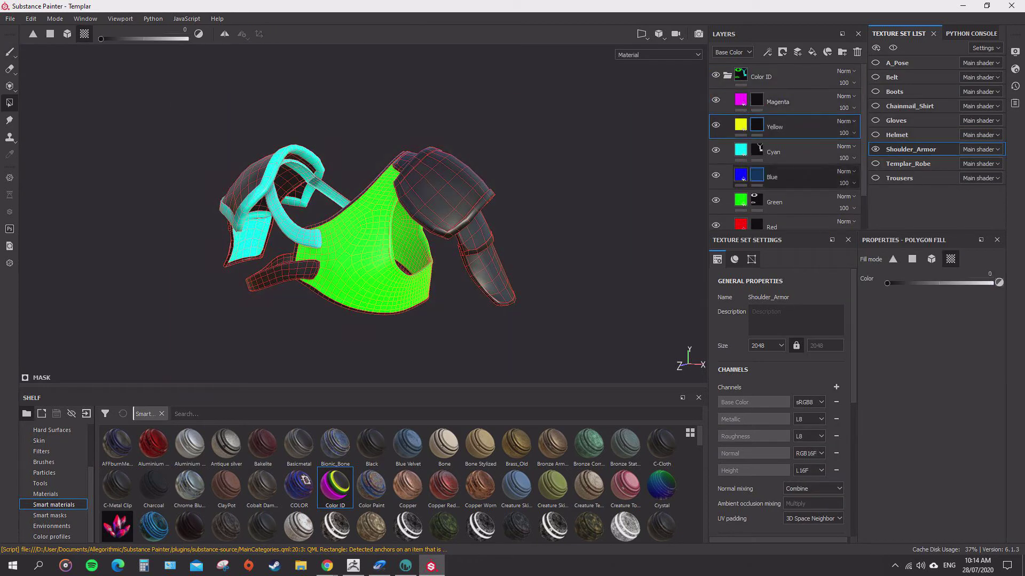
pyautogui.click(756, 150)
pyautogui.moveTo(134, 96); pyautogui.dragTo(565, 336)
pyautogui.click(757, 175)
pyautogui.click(757, 200)
pyautogui.moveTo(96, 93); pyautogui.dragTo(565, 336)
pyautogui.click(757, 224)
# Fill the shoulder armor's chest piece with white in the Red layer's mask.
pyautogui.keyDown('alt'); pyautogui.moveTo(406, 213); pyautogui.dragTo(421, 192); pyautogui.keyUp('alt')
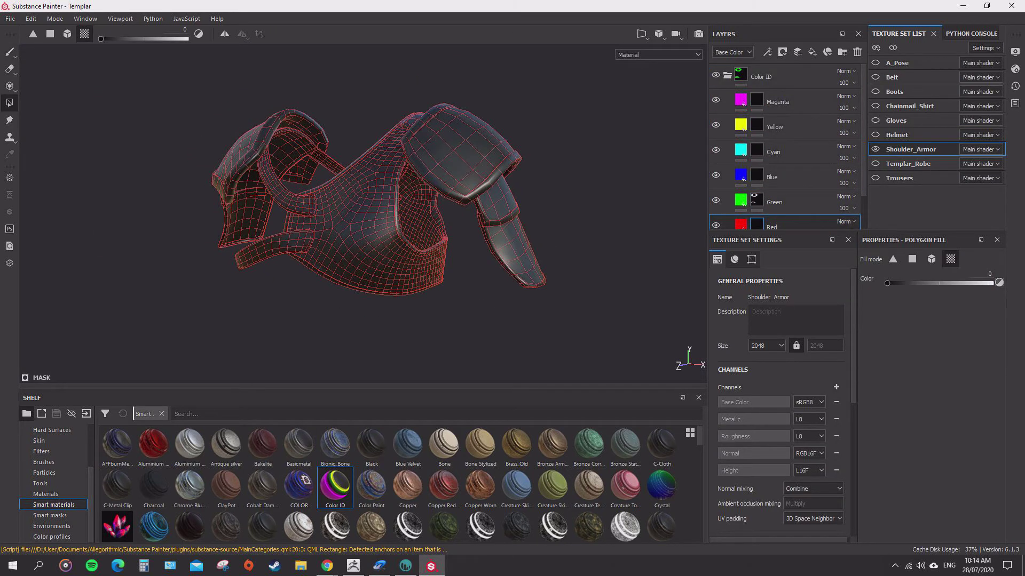
pyautogui.scroll(-2, 790, 180)
pyautogui.press('x')
pyautogui.click(363, 209)
pyautogui.scroll(2, 369, 210)
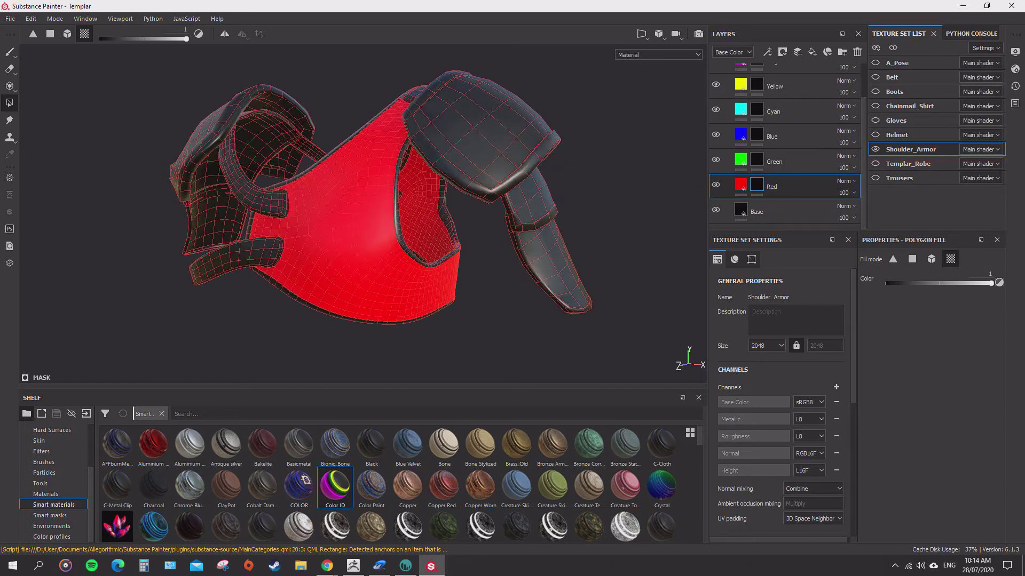
# Fill the chest piece's edge trims and straps with white in the Green layer's mask.
pyautogui.click(756, 160)
pyautogui.click(341, 317)
pyautogui.click(398, 225)
pyautogui.click(267, 203)
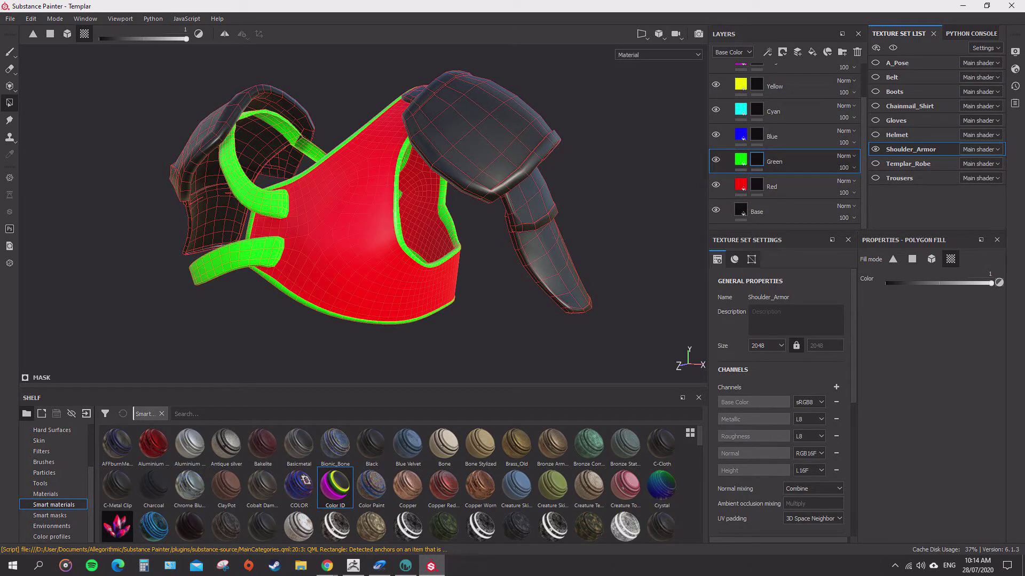
# Fill the large pauldron and the arm plates below it with white in the Blue layer's mask.
pyautogui.click(757, 134)
pyautogui.click(483, 134)
pyautogui.click(550, 267)
pyautogui.click(523, 208)
pyautogui.keyDown('alt'); pyautogui.moveTo(341, 245); pyautogui.dragTo(400, 241); pyautogui.keyUp('alt')
# Fill the opposite pauldron with white in the Cyan layer's mask and an adjoining plate in the Blue layer's mask.
pyautogui.click(757, 110)
pyautogui.keyDown('alt'); pyautogui.moveTo(299, 224); pyautogui.dragTo(459, 214); pyautogui.keyUp('alt')
pyautogui.click(213, 91)
pyautogui.scroll(-3, 352, 230)
pyautogui.keyDown('alt'); pyautogui.moveTo(374, 240); pyautogui.dragTo(320, 235); pyautogui.keyUp('alt')
pyautogui.click(757, 134)
pyautogui.click(222, 242)
# Fill the blue arm plates' trims with white in the Yellow mask and the cyan pauldron's trim in the Magenta mask.
pyautogui.click(757, 85)
pyautogui.click(558, 184)
pyautogui.click(557, 212)
pyautogui.click(144, 203)
pyautogui.scroll(1, 757, 111)
pyautogui.click(756, 91)
pyautogui.click(178, 191)
pyautogui.scroll(2, 331, 235)
pyautogui.scroll(2, 363, 224)
pyautogui.scroll(-1, 758, 143)
# Remove the chest piece's outer surface from the Red layer's mask with a black fill.
pyautogui.click(757, 184)
pyautogui.press('x')
pyautogui.click(410, 224)
# Isolate the Templar_Robe texture set and apply the Color ID smart material to it.
pyautogui.click(875, 150)
pyautogui.click(875, 164)
pyautogui.click(908, 164)
pyautogui.scroll(-2, 519, 233)
pyautogui.keyDown('alt'); pyautogui.moveTo(519, 233); pyautogui.dragTo(480, 233); pyautogui.keyUp('alt')
pyautogui.moveTo(335, 486); pyautogui.dragTo(758, 70)
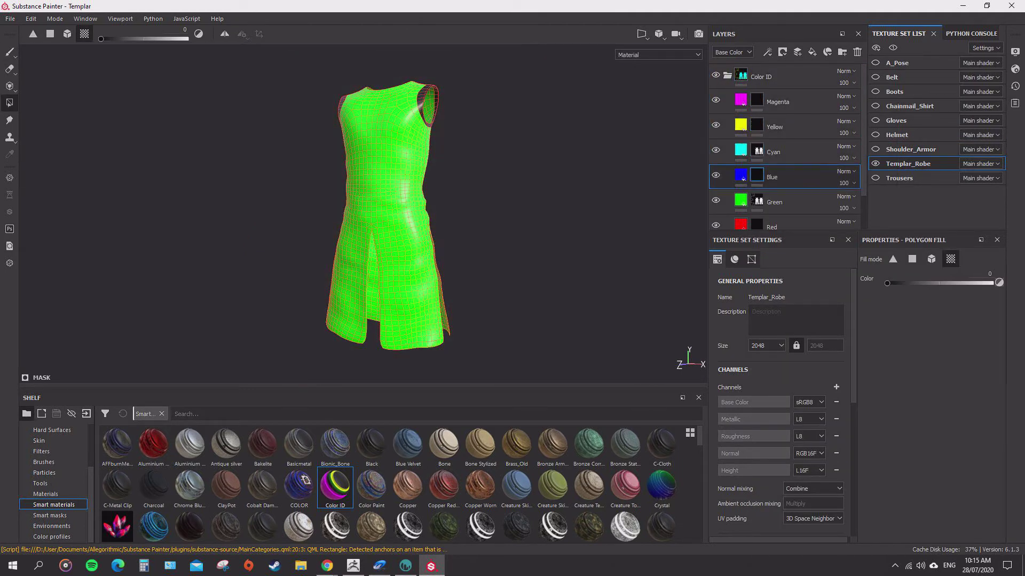
# Clear the robe's prefilled masks with black, and mask its edge trim in Red and its body in Green with white fills.
pyautogui.click(757, 225)
pyautogui.moveTo(484, 61); pyautogui.dragTo(255, 320)
pyautogui.press('x')
pyautogui.scroll(3, 374, 213)
pyautogui.click(358, 320)
pyautogui.keyDown('alt'); pyautogui.moveTo(358, 267); pyautogui.dragTo(320, 267); pyautogui.keyUp('alt')
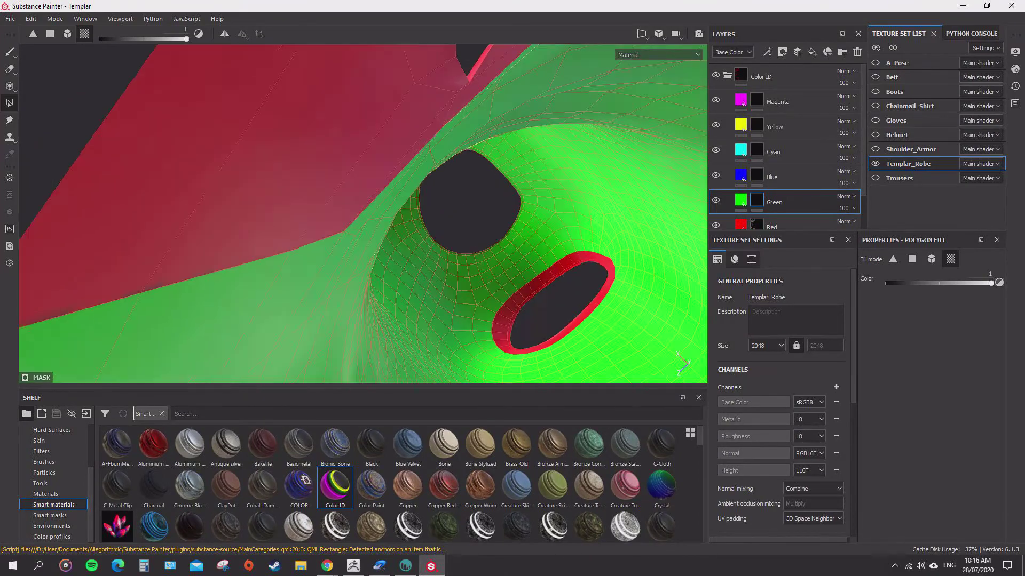
pyautogui.keyDown('alt'); pyautogui.moveTo(406, 213); pyautogui.dragTo(481, 160); pyautogui.keyUp('alt')
pyautogui.scroll(-10, 427, 214)
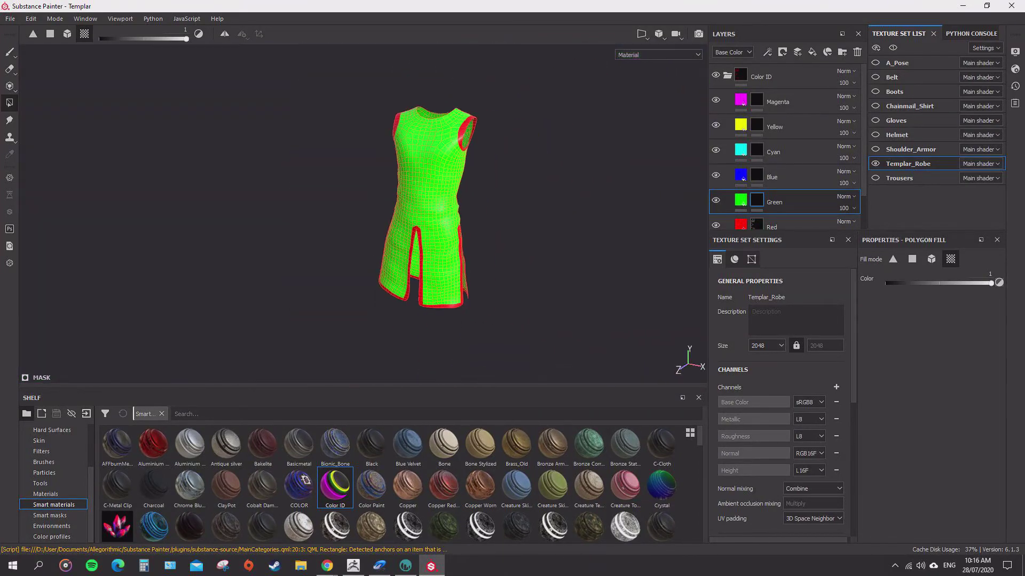
# Isolate the Trousers texture set, and fill the waistband with white in the Red mask of its Color ID material.
pyautogui.click(727, 76)
pyautogui.click(899, 178)
pyautogui.scroll(5, 584, 354)
pyautogui.keyDown('alt'); pyautogui.moveTo(583, 354); pyautogui.dragTo(576, 272, button='middle'); pyautogui.keyUp('alt')
pyautogui.keyDown('alt'); pyautogui.moveTo(576, 272); pyautogui.dragTo(558, 223); pyautogui.keyUp('alt')
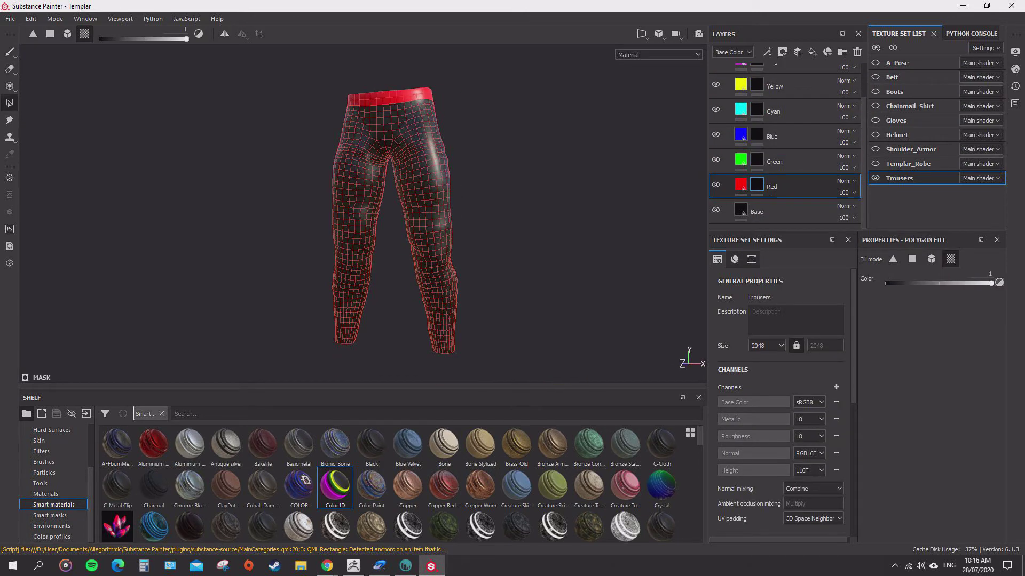
# Show all texture sets to check the masked colors on the whole character, and collapse the Trousers' Color ID folder.
pyautogui.click(876, 48)
pyautogui.click(903, 62)
pyautogui.scroll(-3, 395, 213)
pyautogui.keyDown('alt'); pyautogui.moveTo(406, 203); pyautogui.dragTo(392, 218); pyautogui.keyUp('alt')
pyautogui.keyDown('alt'); pyautogui.moveTo(392, 219); pyautogui.dragTo(392, 309, button='middle'); pyautogui.keyUp('alt')
pyautogui.moveTo(395, 213)
pyautogui.keyDown('alt'); pyautogui.mouseDown()
pyautogui.moveTo(408, 211)
pyautogui.moveTo(326, 209)
pyautogui.moveTo(427, 209)
pyautogui.moveTo(403, 209)
pyautogui.mouseUp(); pyautogui.keyUp('alt')
pyautogui.scroll(2, 412, 217)
pyautogui.scroll(2, 789, 110)
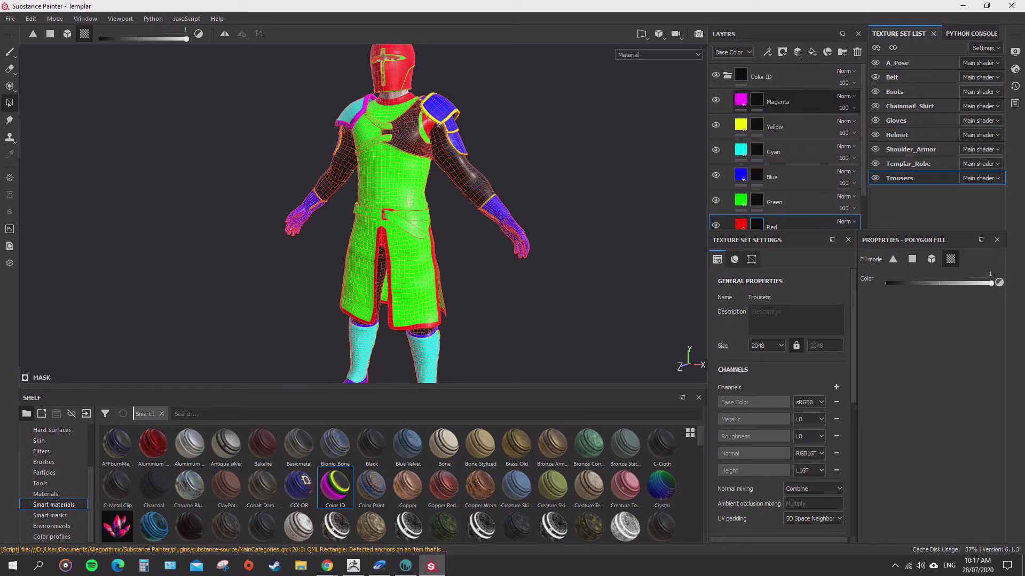
pyautogui.click(763, 77)
pyautogui.click(726, 76)
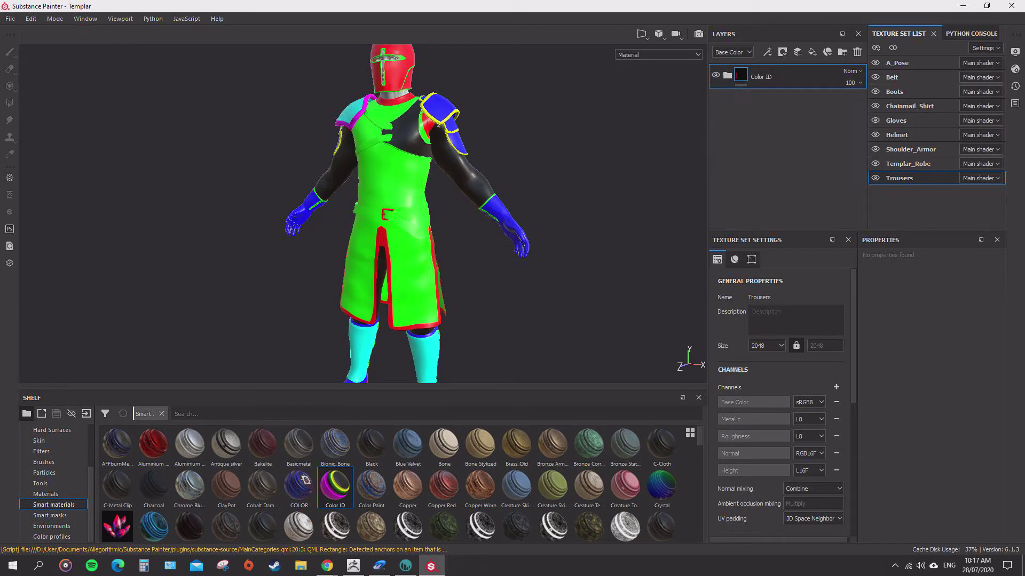
# Hide all other texture sets so only the A_Pose body remains visible, and select A_Pose.
pyautogui.click(893, 48)
pyautogui.click(875, 63)
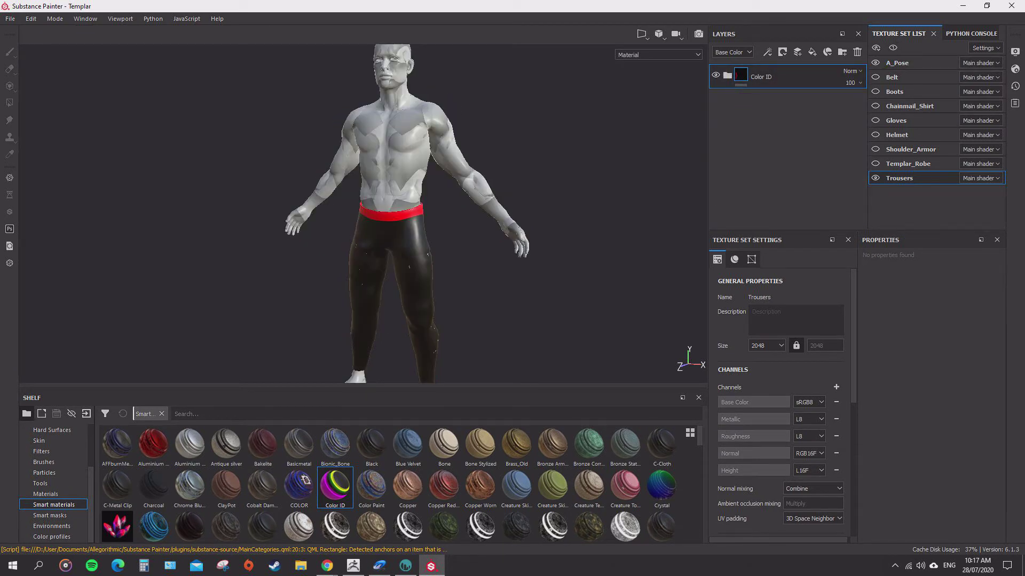
pyautogui.click(875, 178)
pyautogui.scroll(-4, 406, 214)
pyautogui.scroll(2, 406, 213)
pyautogui.moveTo(853, 320)
pyautogui.mouseDown()
pyautogui.moveTo(853, 417)
pyautogui.moveTo(854, 324)
pyautogui.mouseUp()
pyautogui.click(897, 63)
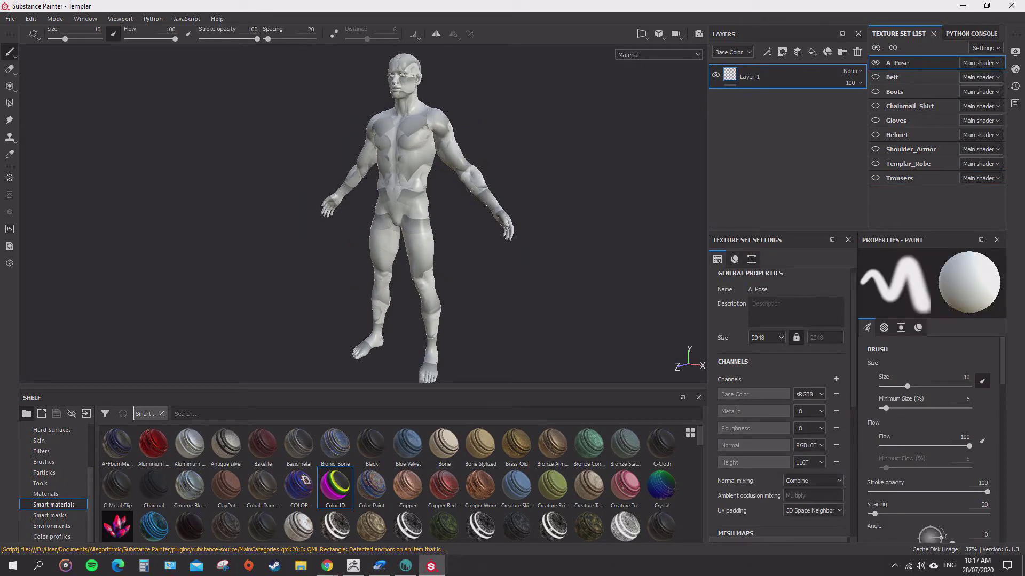
# Remove the ambient occlusion, curvature, position and thickness mesh maps from the A_Pose texture set.
pyautogui.scroll(-4, 779, 395)
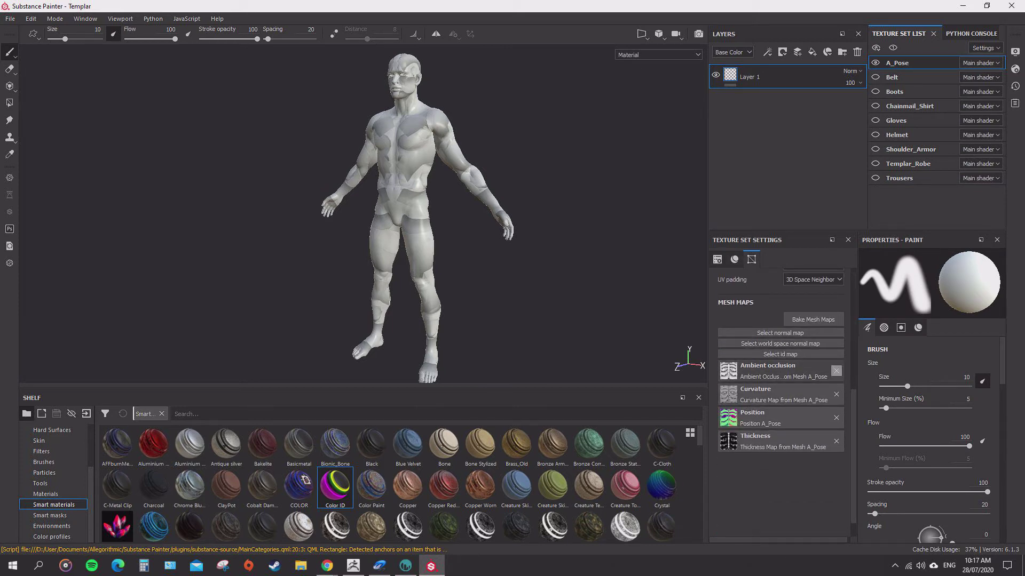
pyautogui.click(835, 371)
pyautogui.click(836, 383)
pyautogui.click(836, 392)
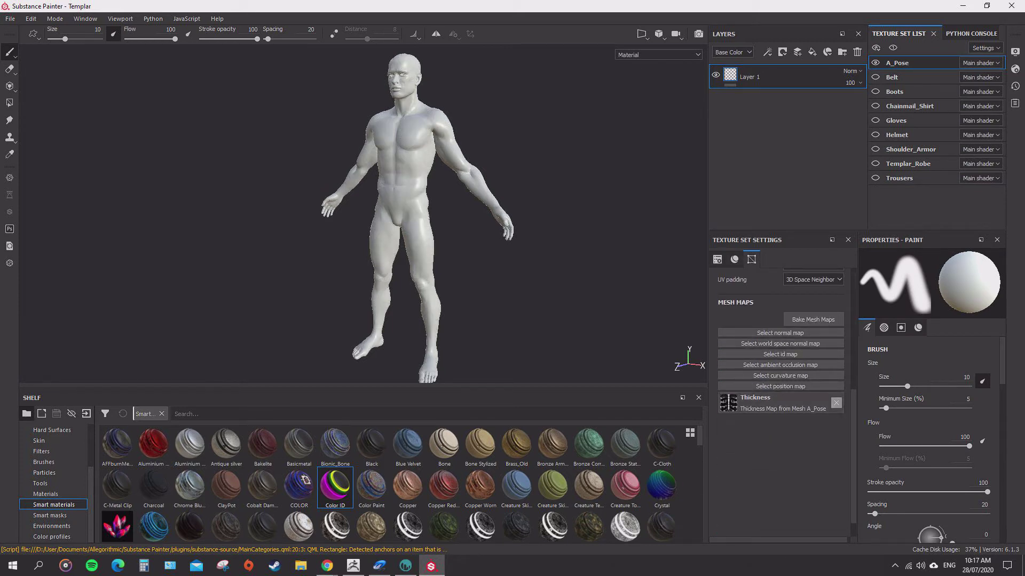
pyautogui.click(836, 403)
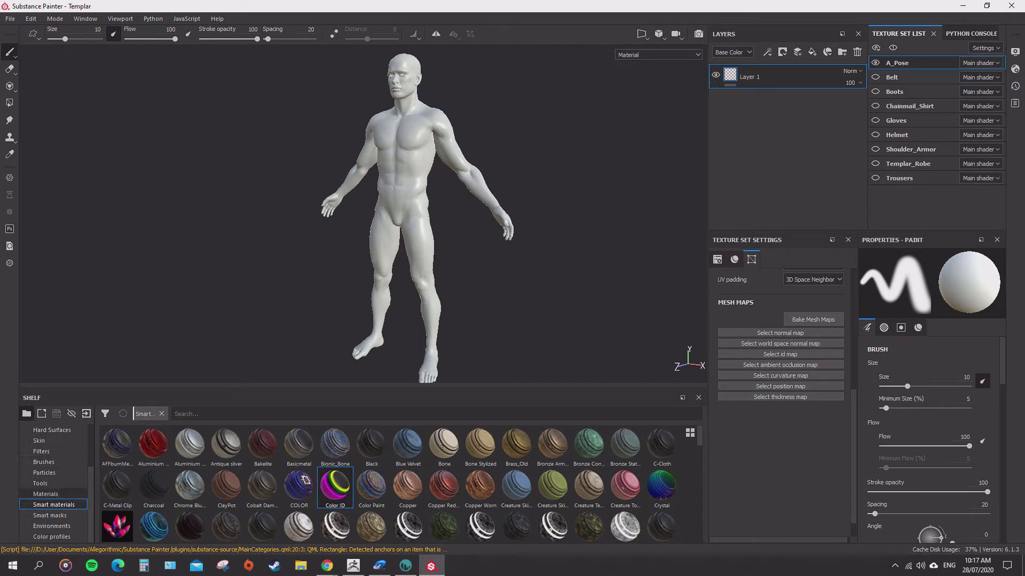
# Search the materials for "Skin" and add the Calf Skin material above Layer 1 of A_Pose.
pyautogui.click(45, 494)
pyautogui.click(181, 413)
pyautogui.write('Skin')
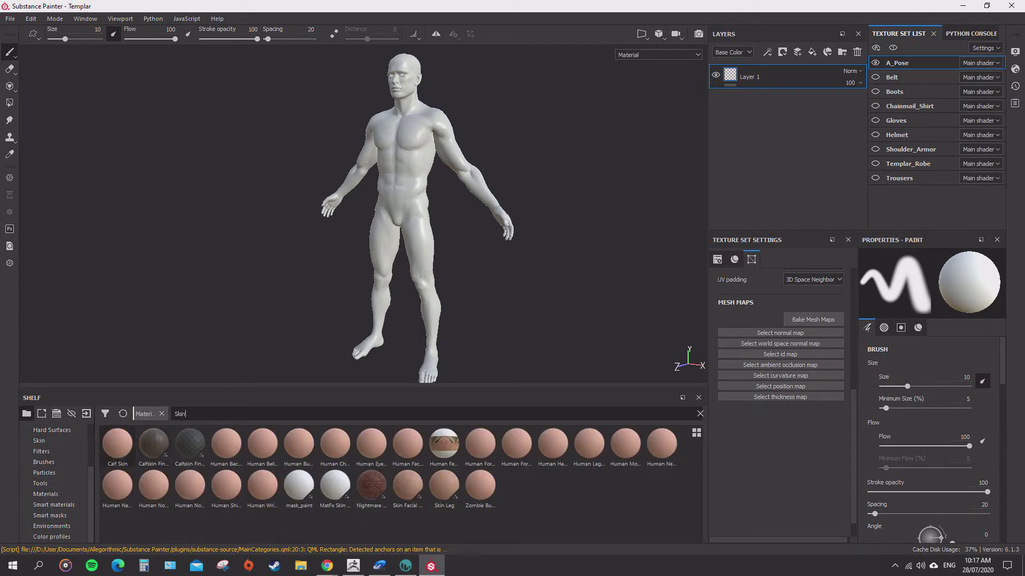
pyautogui.click(117, 444)
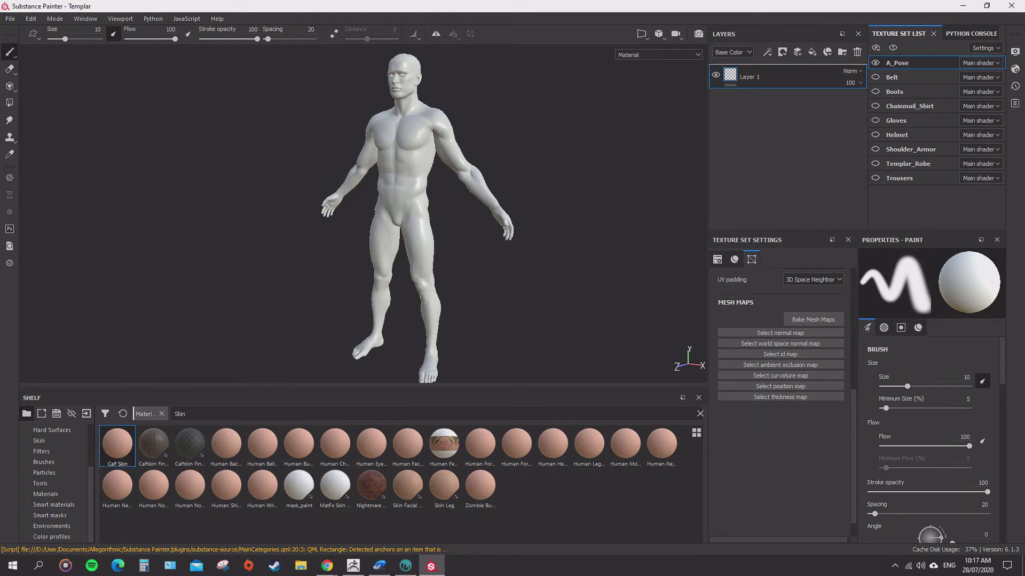
pyautogui.moveTo(117, 444); pyautogui.dragTo(774, 67)
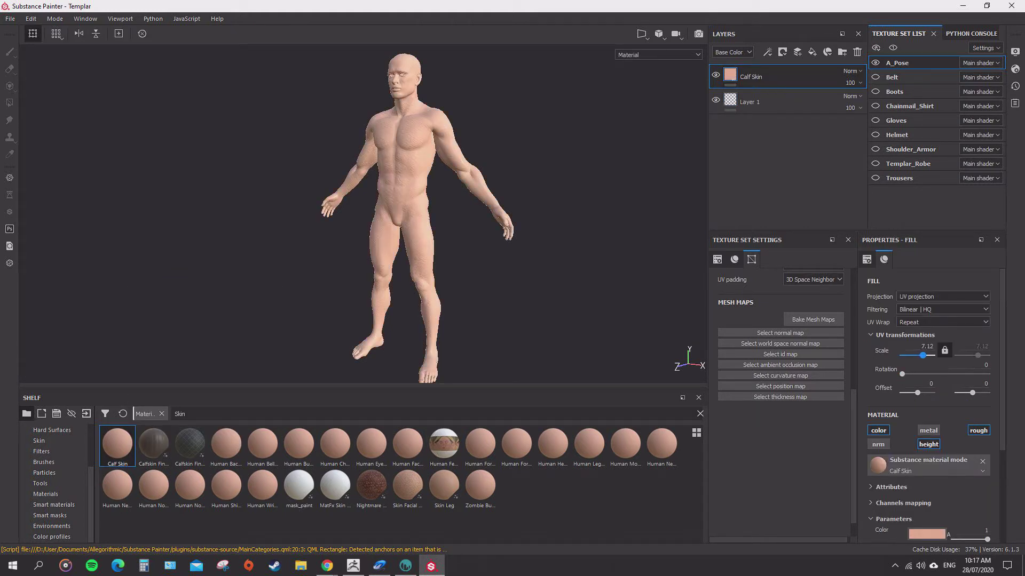
# Set the Calf Skin fill's UV scale to 27.65 and remove Layer 1.
pyautogui.moveTo(405, 213)
pyautogui.keyDown('alt'); pyautogui.mouseDown()
pyautogui.moveTo(555, 216)
pyautogui.moveTo(240, 216)
pyautogui.moveTo(405, 219)
pyautogui.mouseUp(); pyautogui.keyUp('alt')
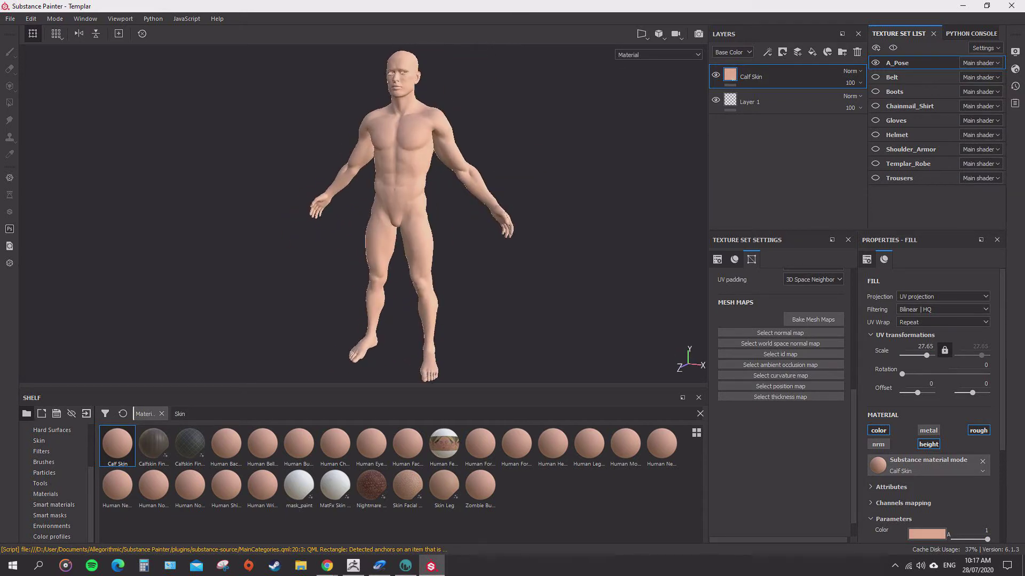
pyautogui.rightClick(754, 100)
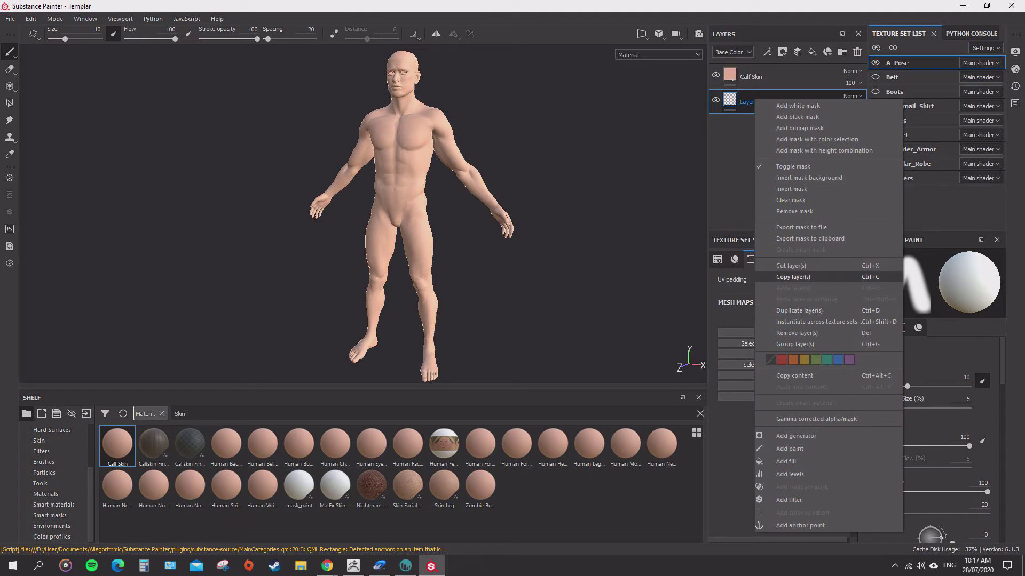
pyautogui.click(797, 333)
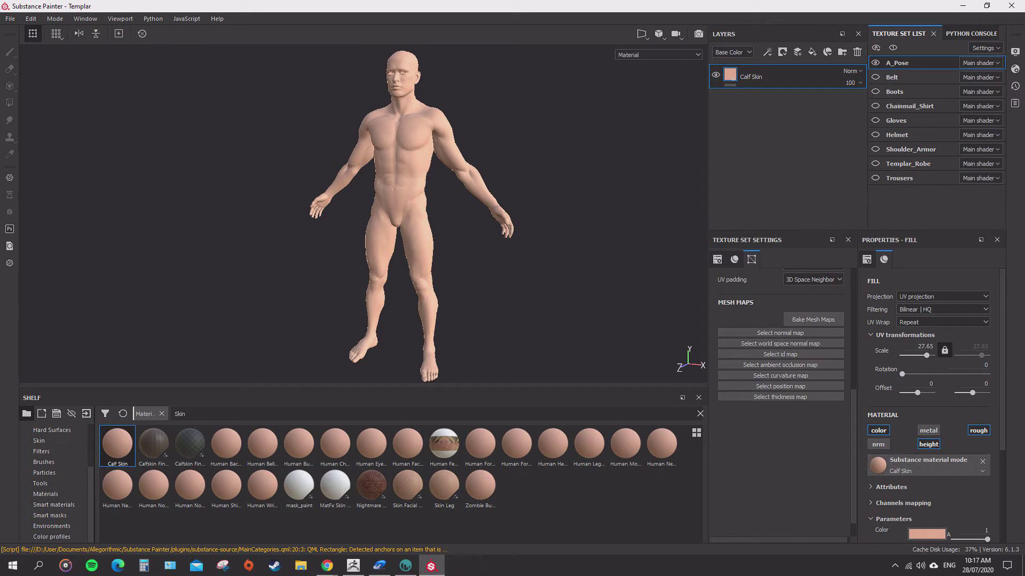
# Try a more saturated orange for the Calf Skin material's color, and revert the change.
pyautogui.scroll(-3, 934, 405)
pyautogui.click(926, 454)
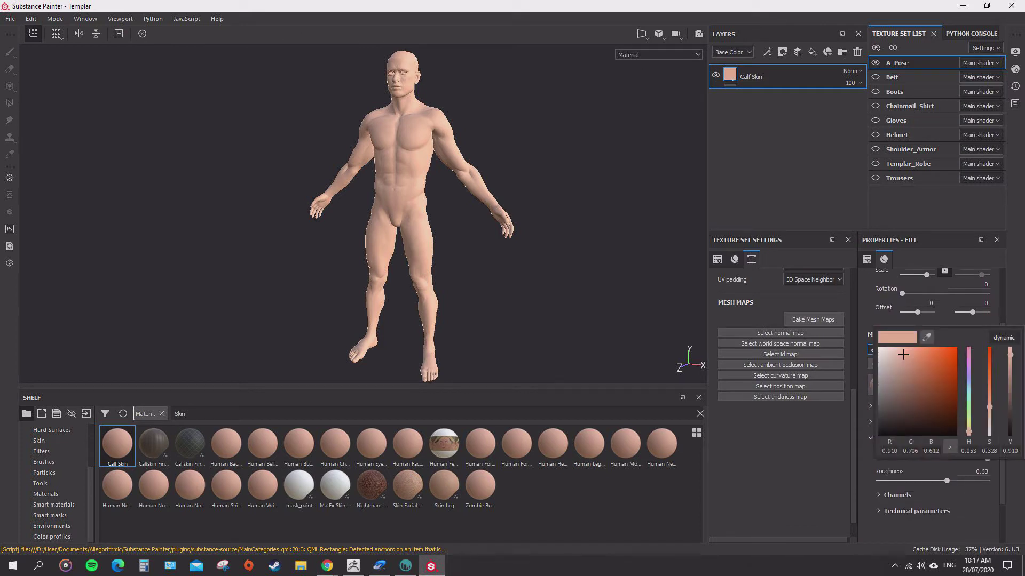
pyautogui.moveTo(903, 355)
pyautogui.mouseDown()
pyautogui.moveTo(924, 393)
pyautogui.moveTo(935, 375)
pyautogui.moveTo(903, 361)
pyautogui.moveTo(899, 411)
pyautogui.moveTo(910, 394)
pyautogui.moveTo(902, 404)
pyautogui.moveTo(923, 398)
pyautogui.moveTo(923, 352)
pyautogui.moveTo(879, 348)
pyautogui.moveTo(956, 348)
pyautogui.moveTo(917, 348)
pyautogui.mouseUp()
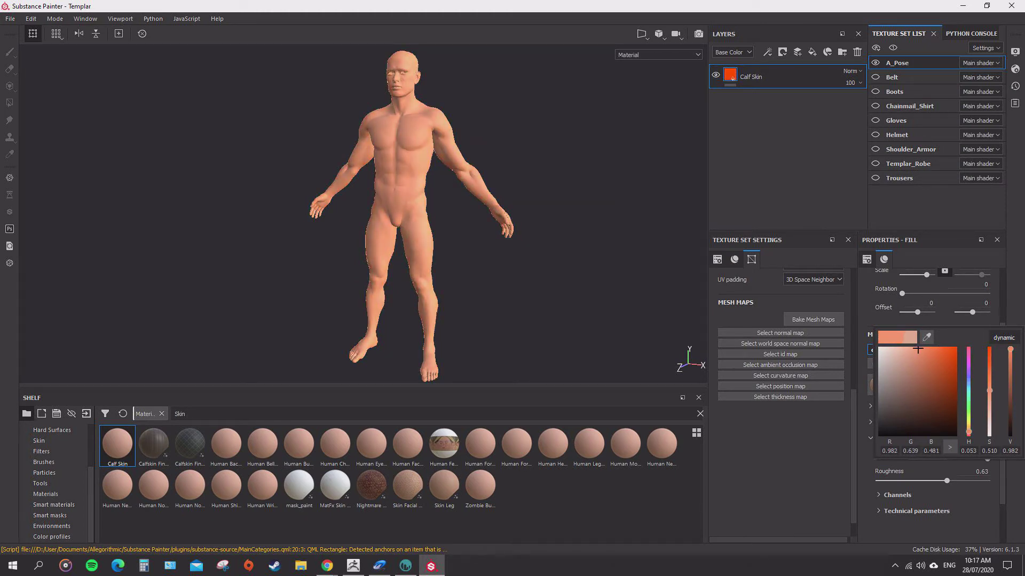
pyautogui.hotkey('ctrl', 'z')
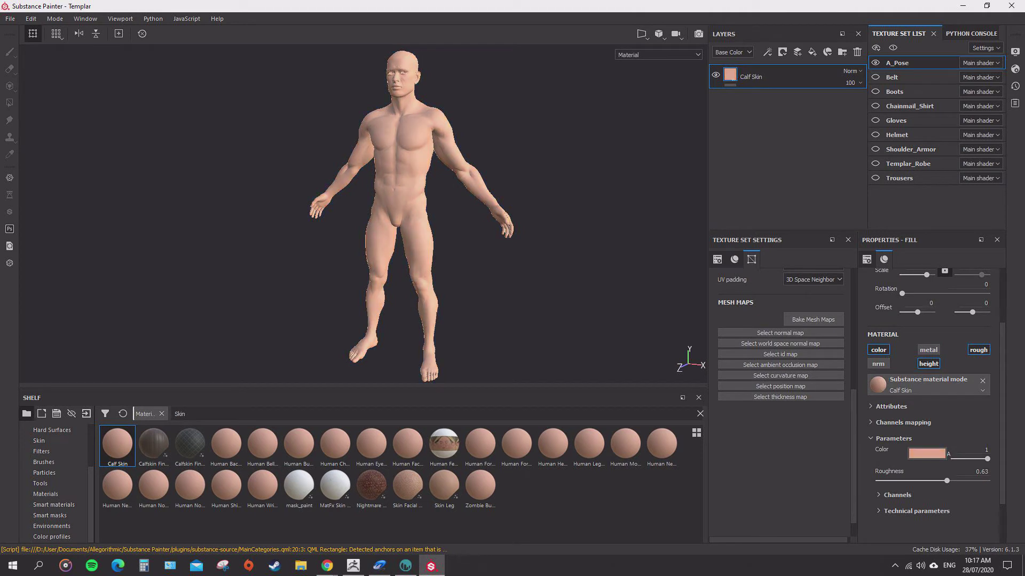
# Show all texture sets and inspect the complete character from several angles.
pyautogui.keyDown('alt'); pyautogui.moveTo(480, 224); pyautogui.dragTo(460, 215); pyautogui.keyUp('alt')
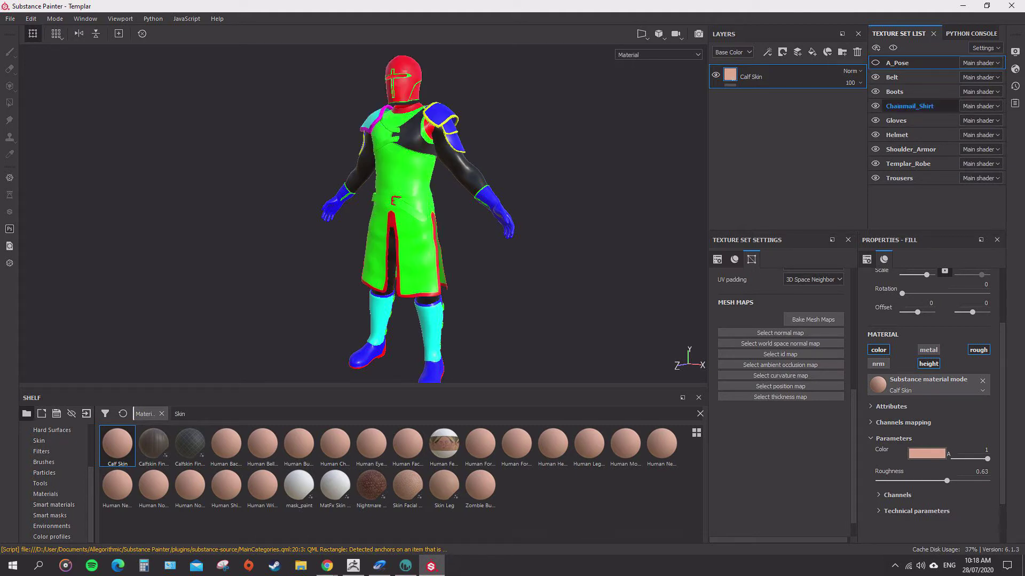
pyautogui.scroll(-2, 459, 213)
pyautogui.keyDown('alt'); pyautogui.moveTo(459, 214); pyautogui.dragTo(432, 214); pyautogui.keyUp('alt')
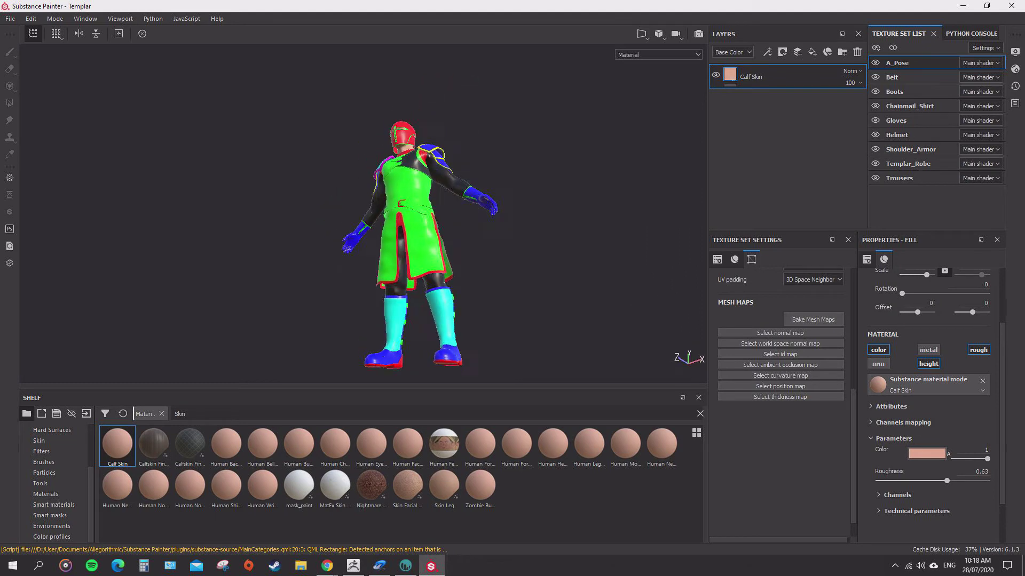
pyautogui.keyDown('alt'); pyautogui.moveTo(299, 133); pyautogui.dragTo(427, 123); pyautogui.keyUp('alt')
pyautogui.scroll(3, 427, 122)
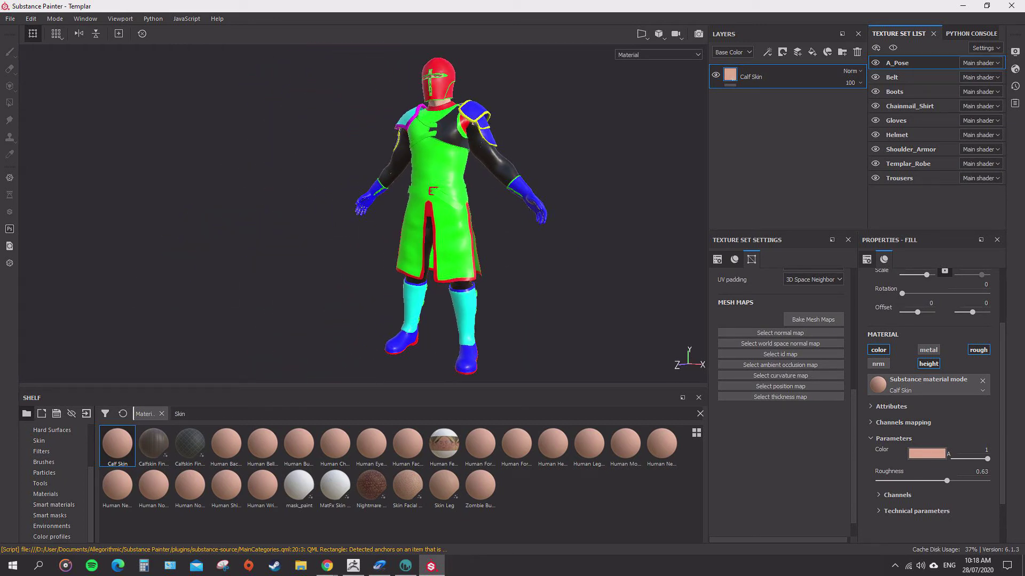
# Open the texture export settings and browse to the Templar folder in 3D Objects for the output directory.
pyautogui.click(10, 19)
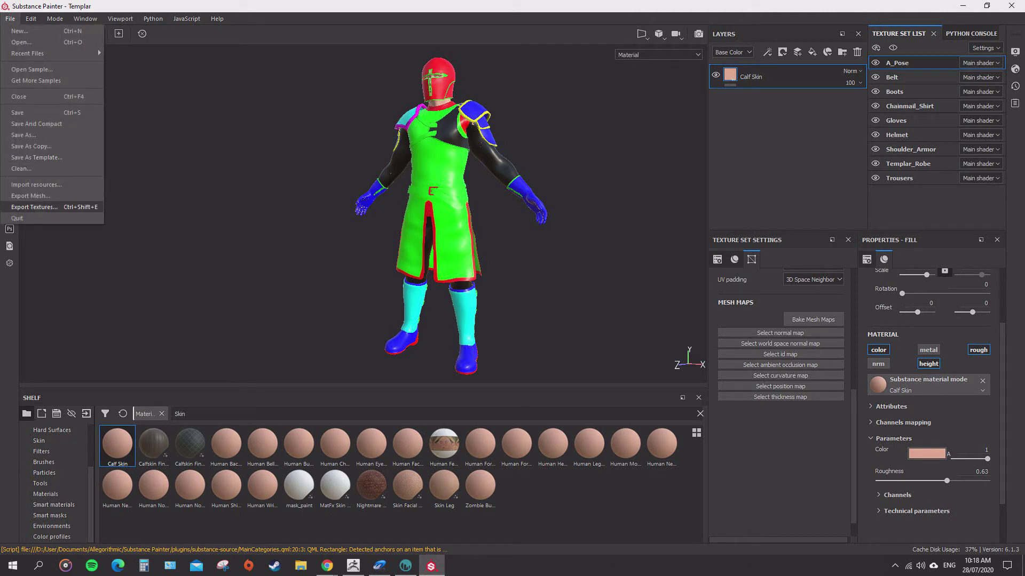
pyautogui.click(34, 207)
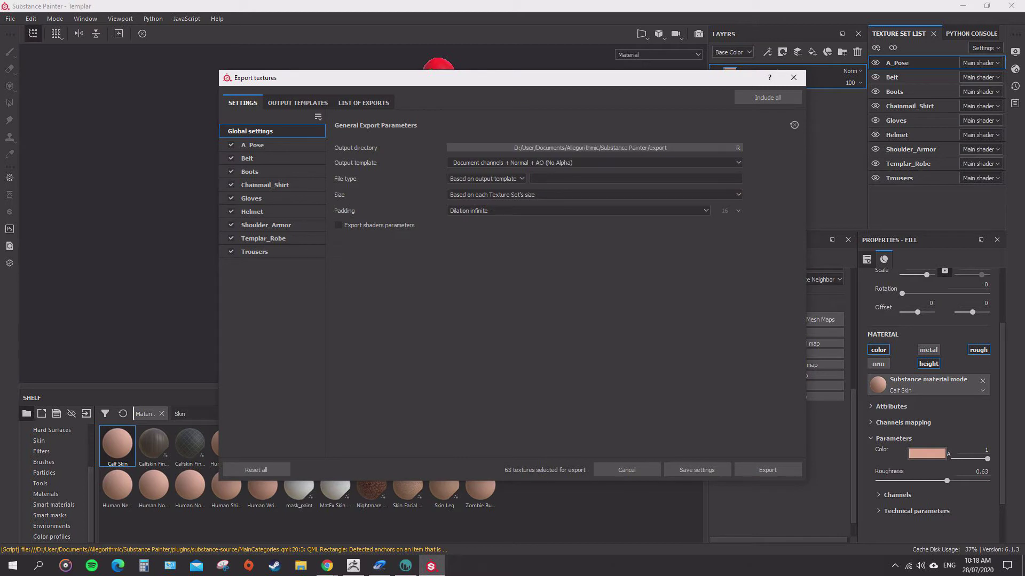
pyautogui.click(590, 148)
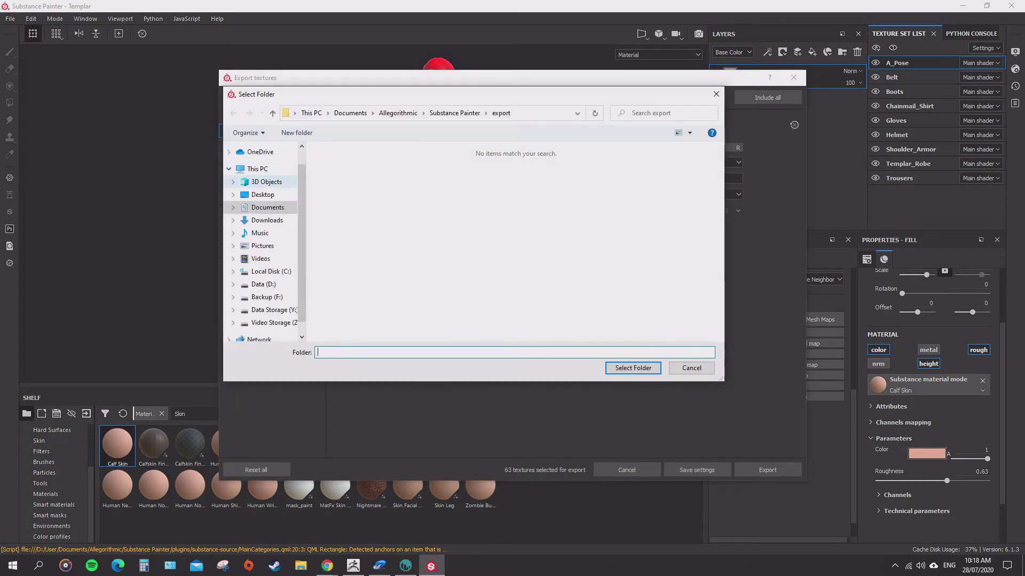
pyautogui.click(266, 182)
pyautogui.doubleClick(403, 176)
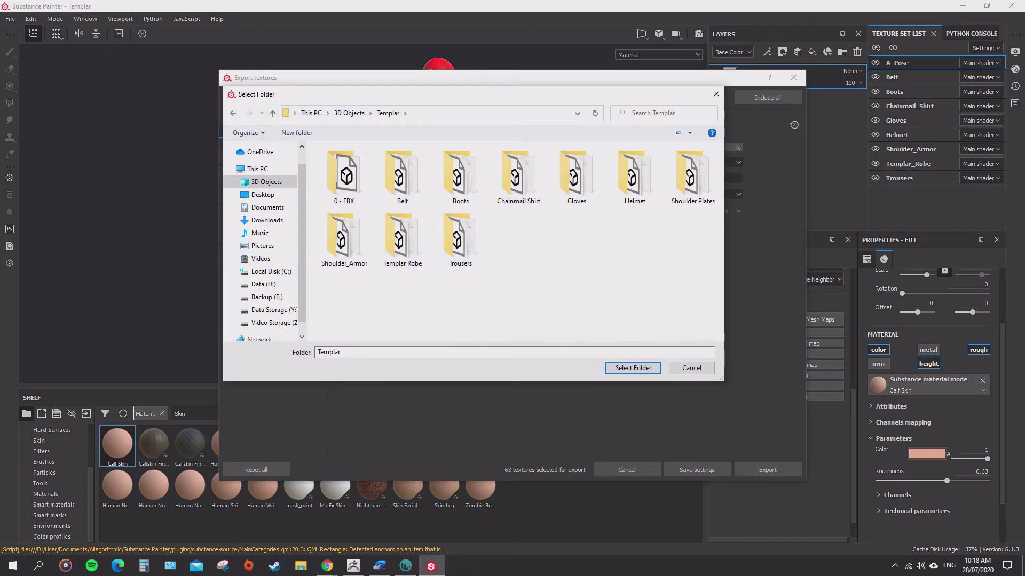
# Create a new folder named Textures inside the Templar folder.
pyautogui.rightClick(556, 258)
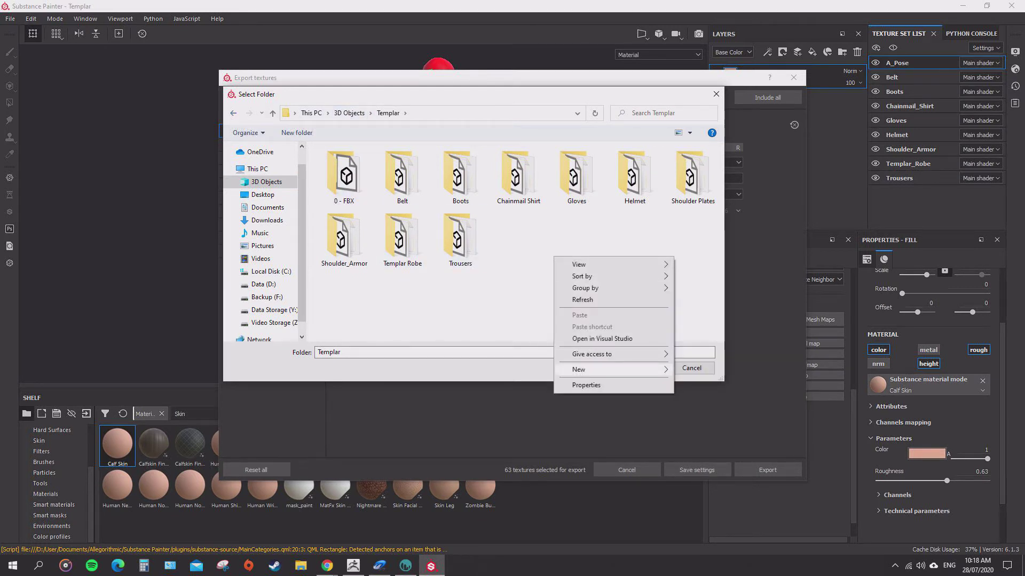
pyautogui.moveTo(598, 370)
pyautogui.click(694, 370)
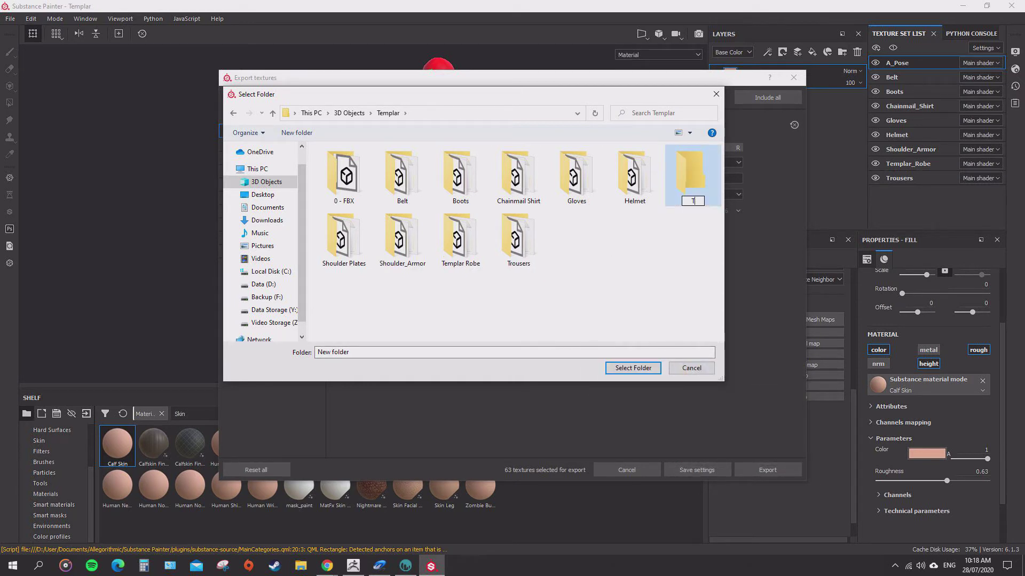
pyautogui.write('Textures')
pyautogui.press('Return')
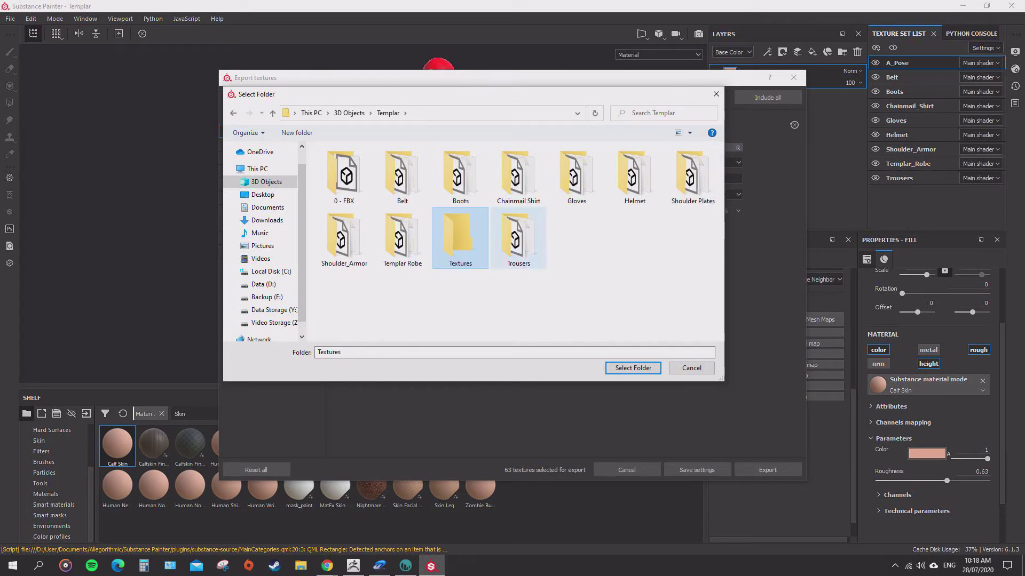
pyautogui.rightClick(588, 235)
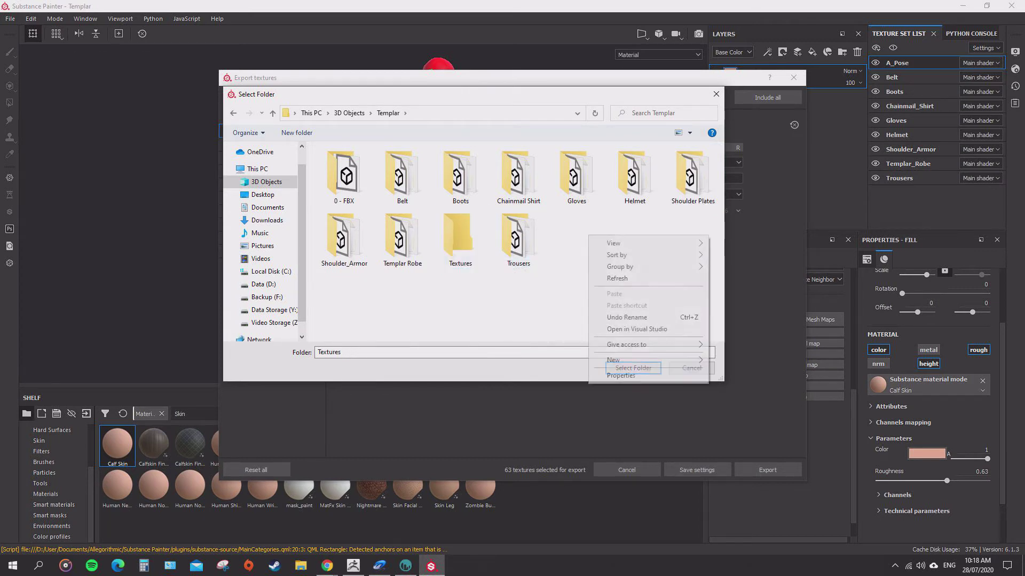
# Create a new folder named Models inside the Templar folder and move the model folders into it.
pyautogui.moveTo(614, 359)
pyautogui.click(732, 361)
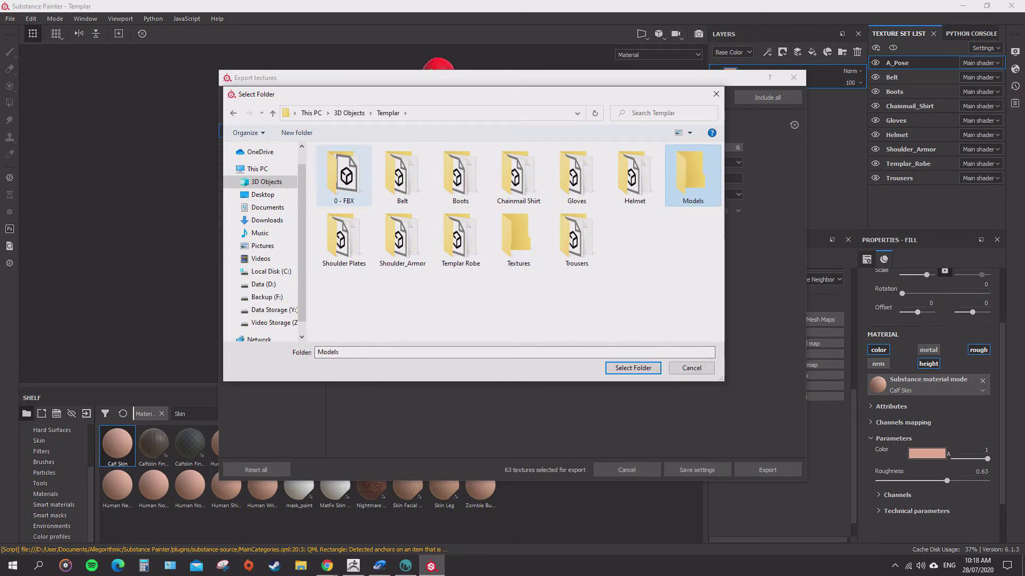
pyautogui.moveTo(344, 177); pyautogui.dragTo(469, 182)
pyautogui.moveTo(345, 176)
pyautogui.mouseDown()
pyautogui.moveTo(401, 178)
pyautogui.moveTo(345, 176)
pyautogui.mouseUp()
pyautogui.moveTo(460, 177); pyautogui.dragTo(344, 176)
# Choose the Textures folder as the export output directory and set the output template to iClone.
pyautogui.doubleClick(402, 175)
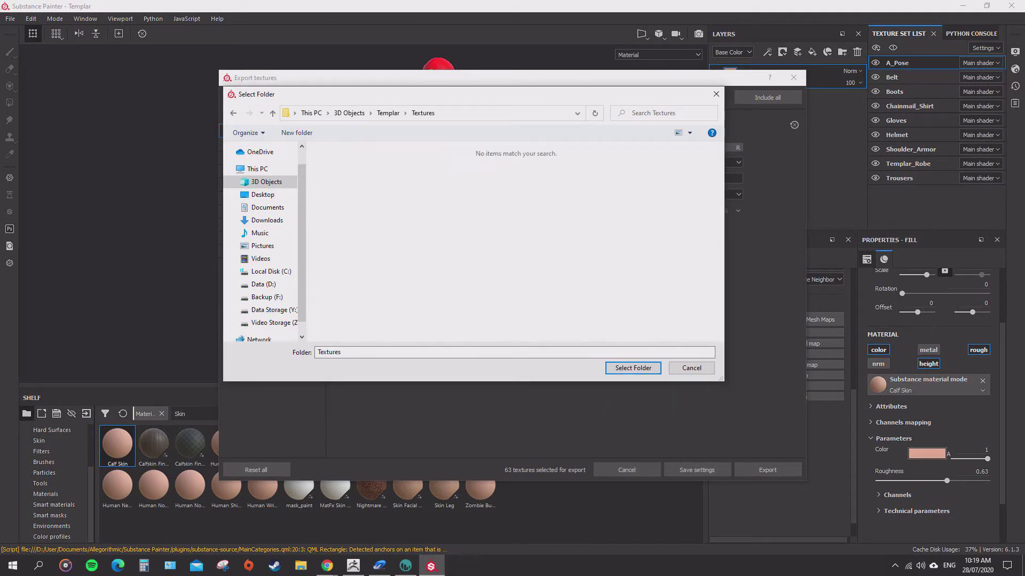
pyautogui.click(632, 368)
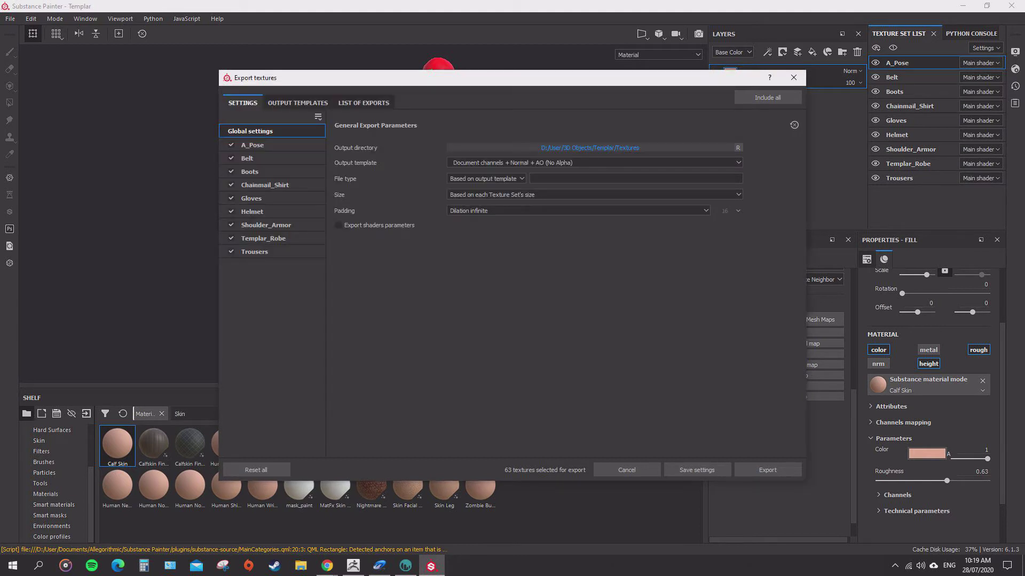
pyautogui.click(535, 162)
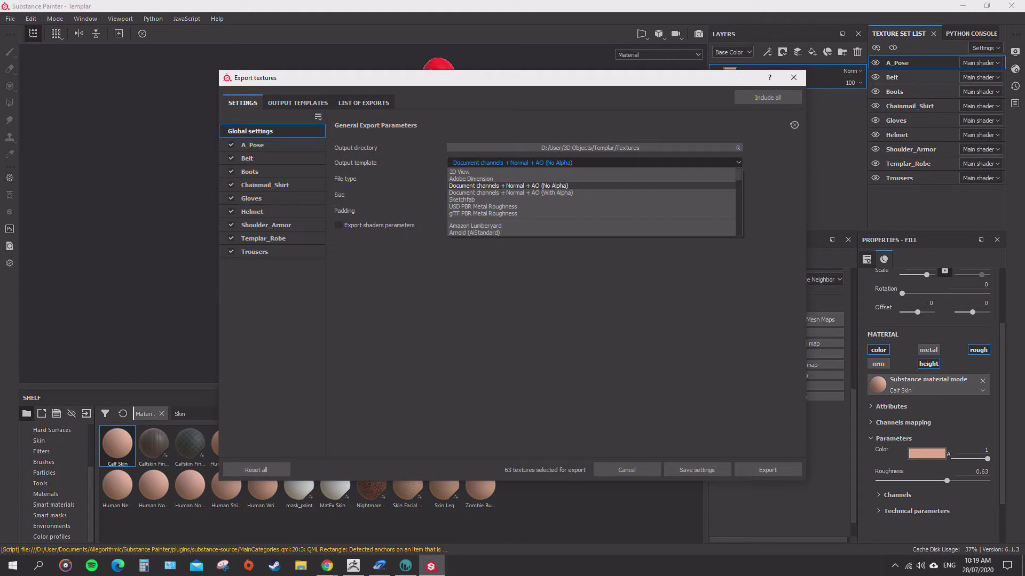
pyautogui.scroll(-5, 592, 202)
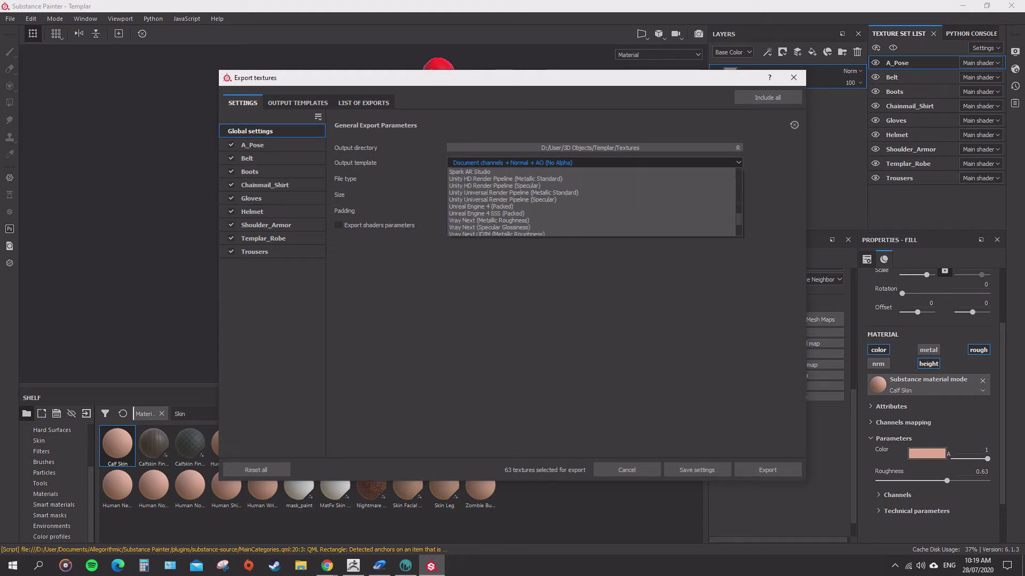
pyautogui.scroll(-3, 592, 202)
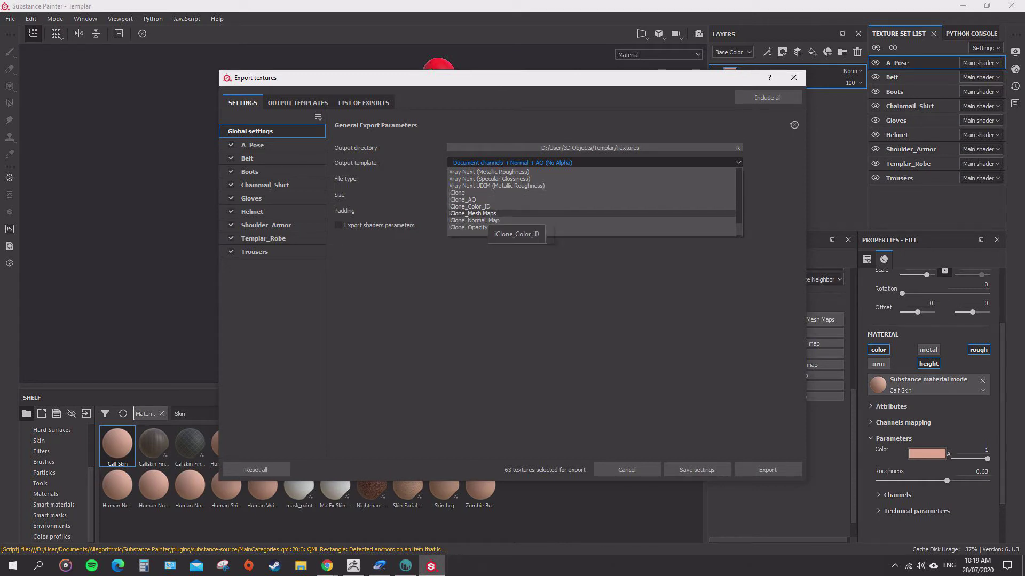
pyautogui.click(467, 193)
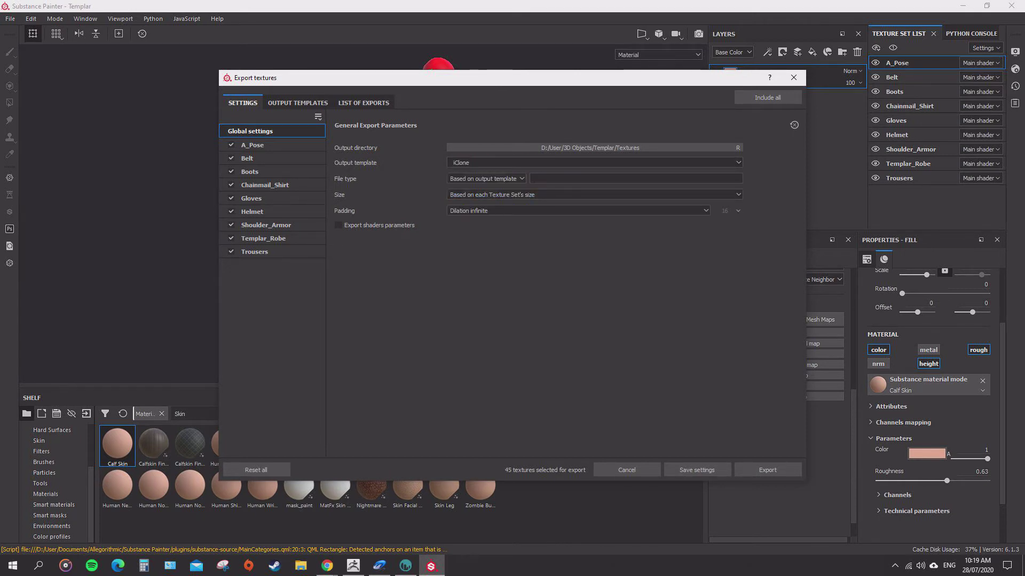
# Examine the output maps defined in the iClone, iClone_Opacity, iClone_AO, iClone_Color_ID, iClone_Mesh Maps and iClone_Normal_Map export presets.
pyautogui.click(298, 103)
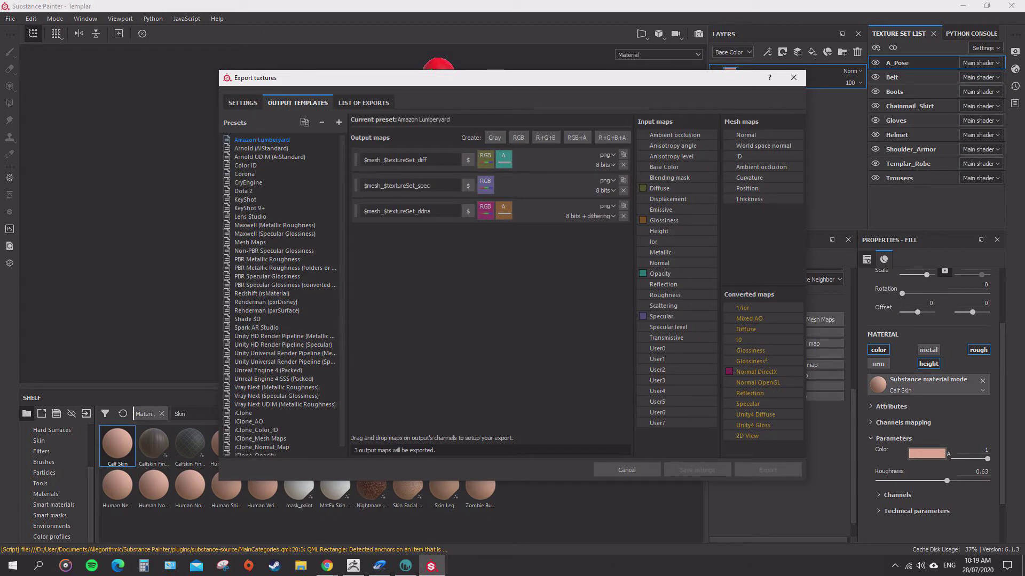
pyautogui.scroll(-1, 283, 296)
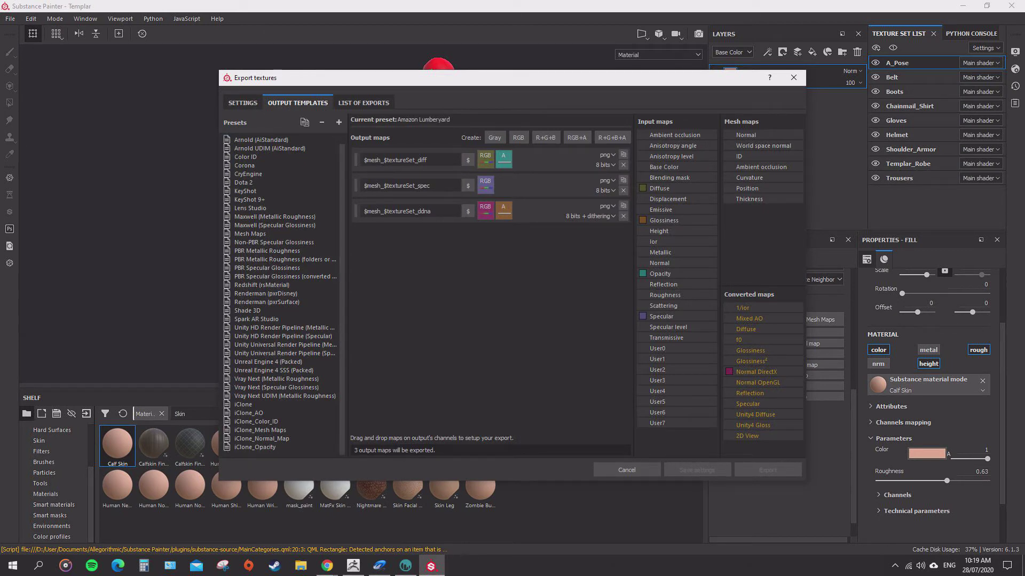
pyautogui.click(243, 404)
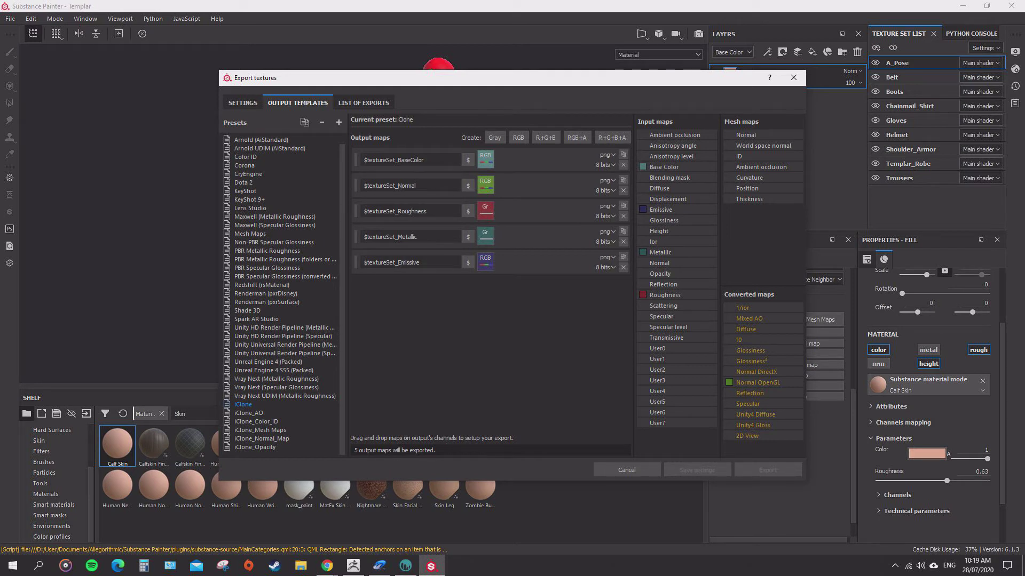
pyautogui.click(255, 447)
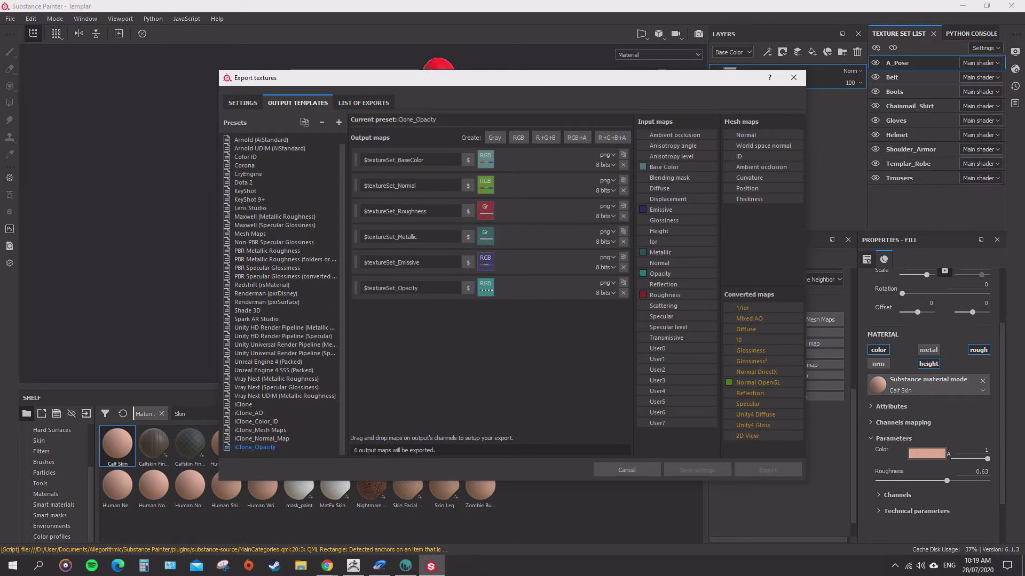
pyautogui.click(244, 404)
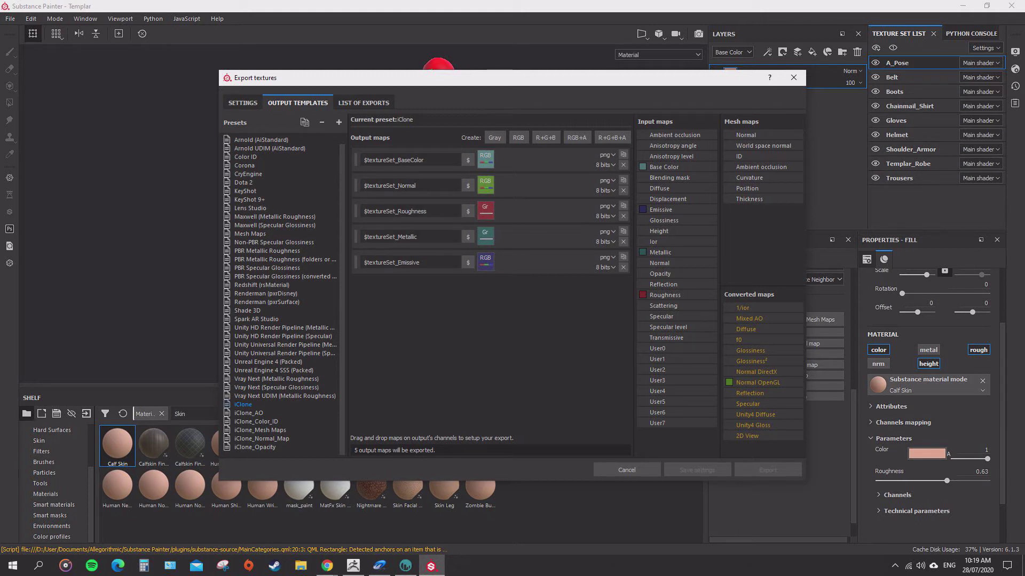
pyautogui.moveTo(512, 78); pyautogui.dragTo(483, 77)
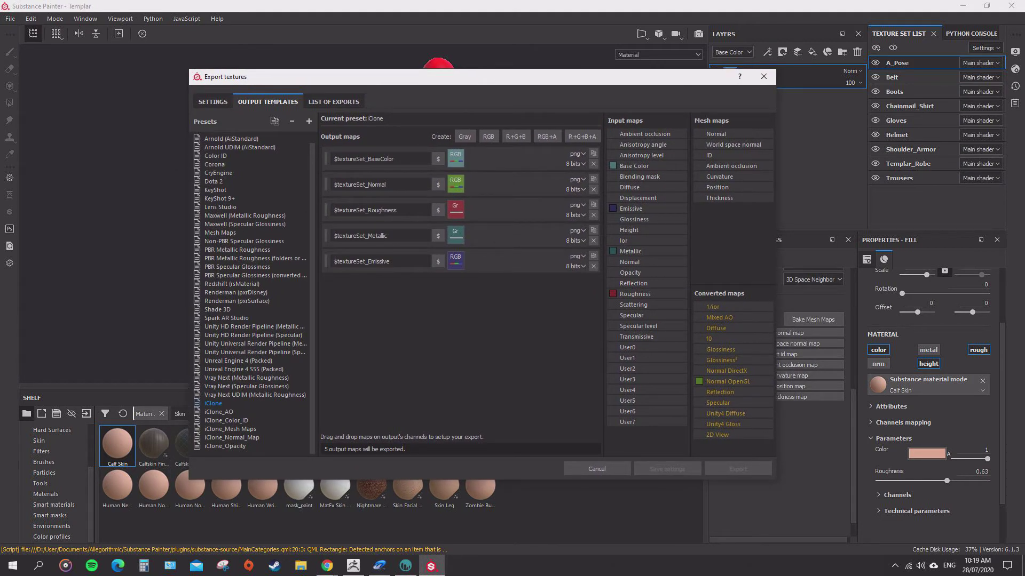
pyautogui.click(219, 412)
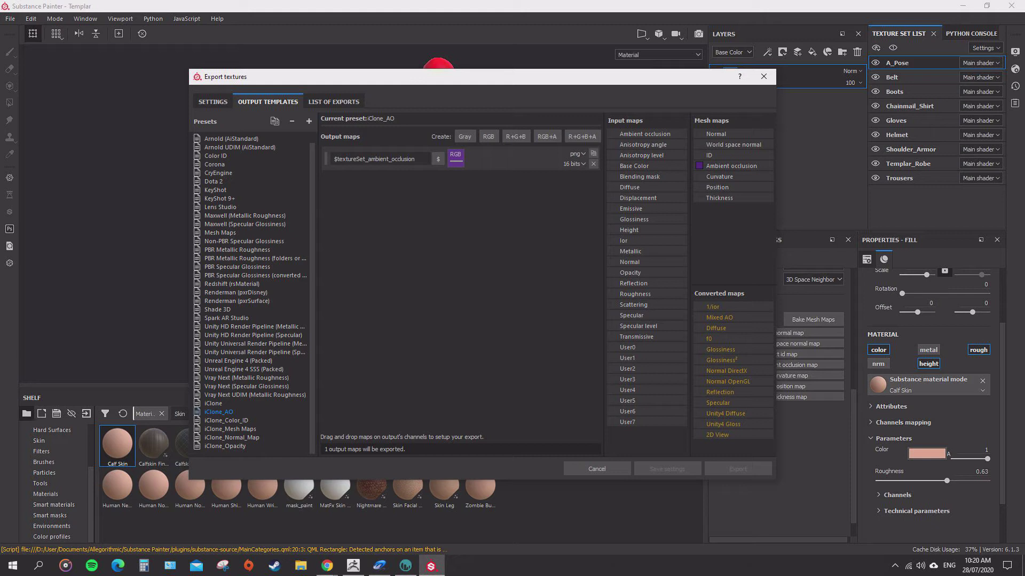
pyautogui.click(227, 421)
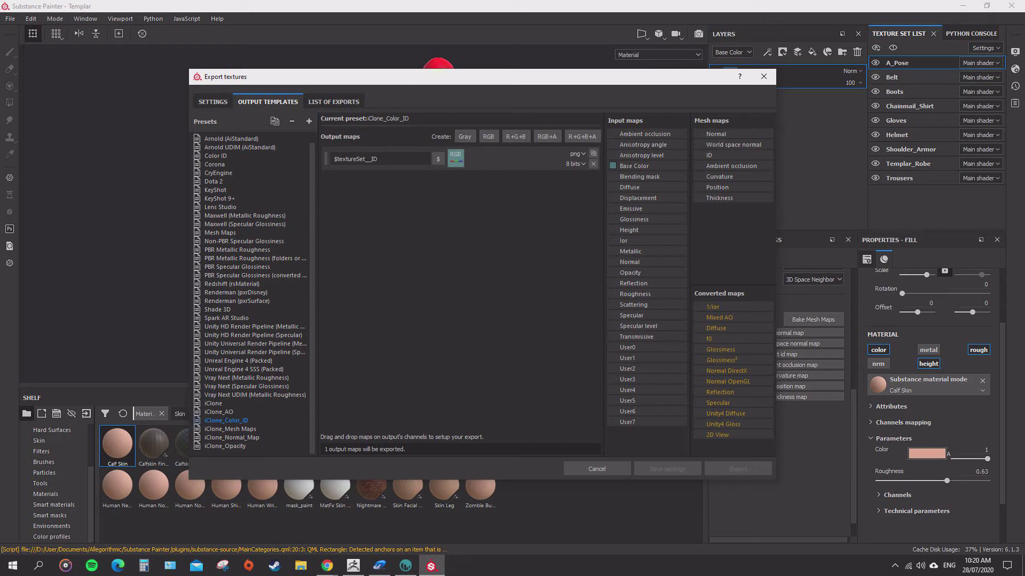
pyautogui.click(230, 429)
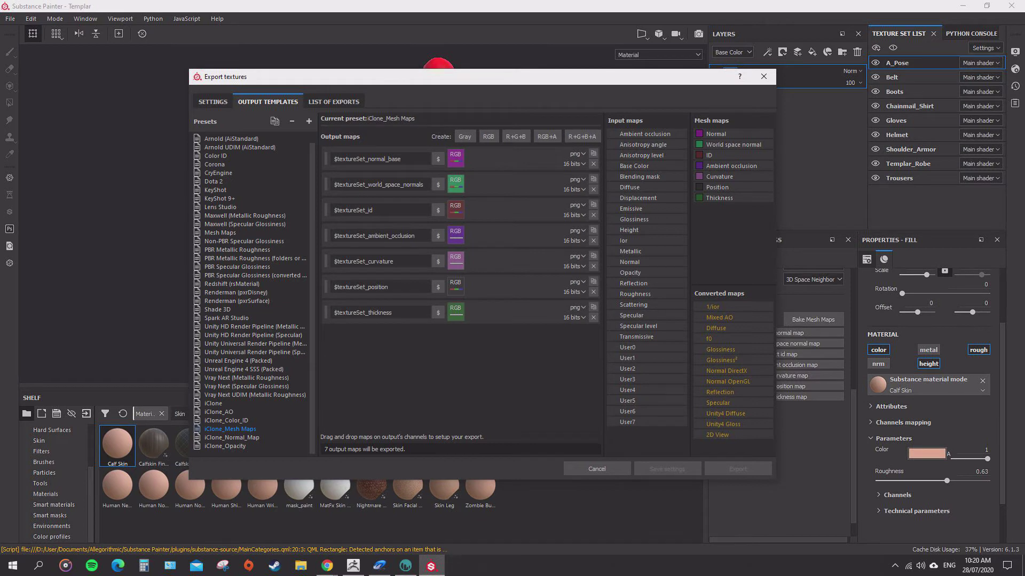
pyautogui.moveTo(482, 76); pyautogui.dragTo(462, 59)
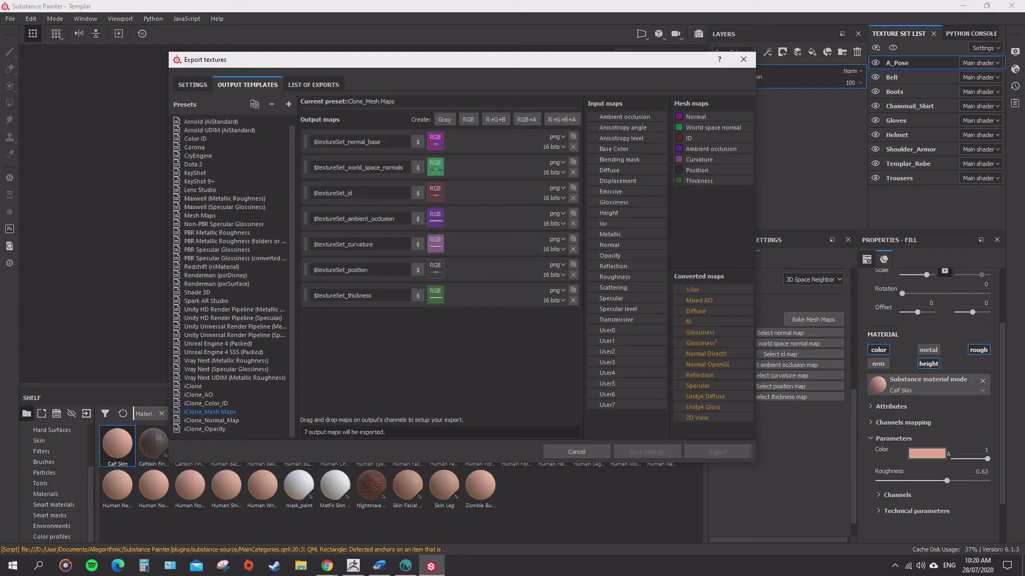
pyautogui.moveTo(481, 63)
pyautogui.mouseDown()
pyautogui.moveTo(491, 95)
pyautogui.moveTo(529, 72)
pyautogui.moveTo(565, 316)
pyautogui.moveTo(484, 70)
pyautogui.mouseUp()
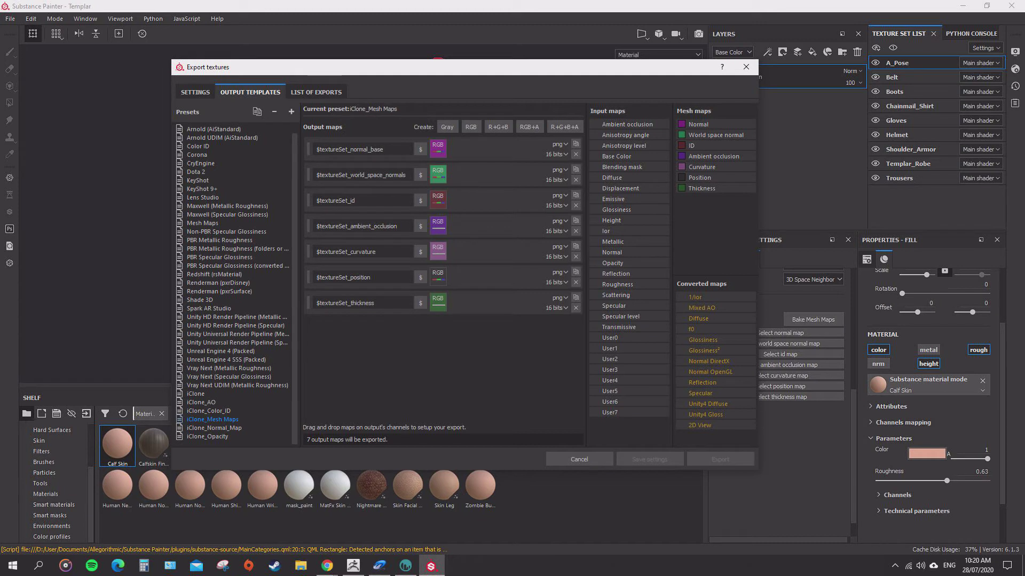
pyautogui.click(214, 428)
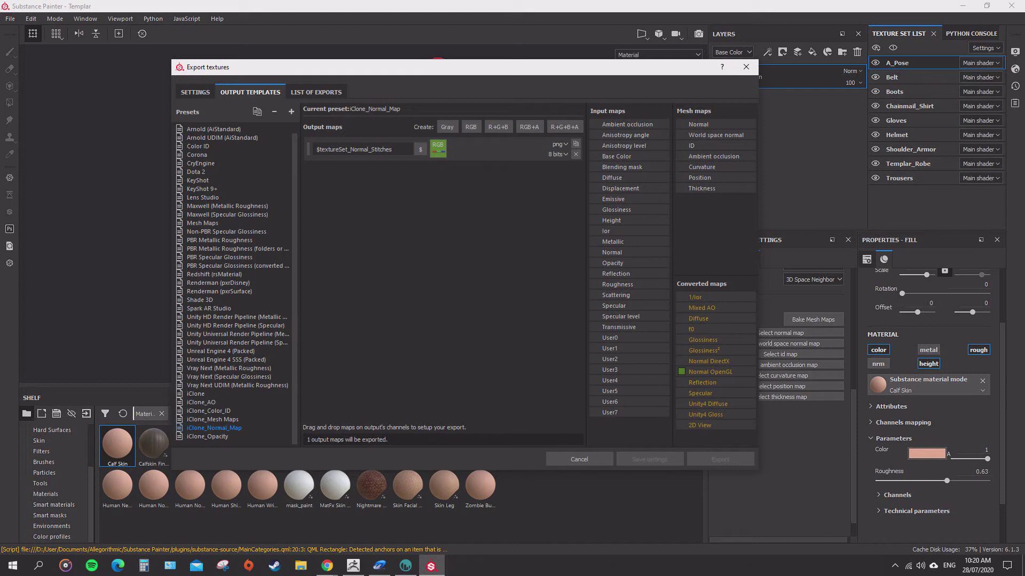
pyautogui.click(208, 411)
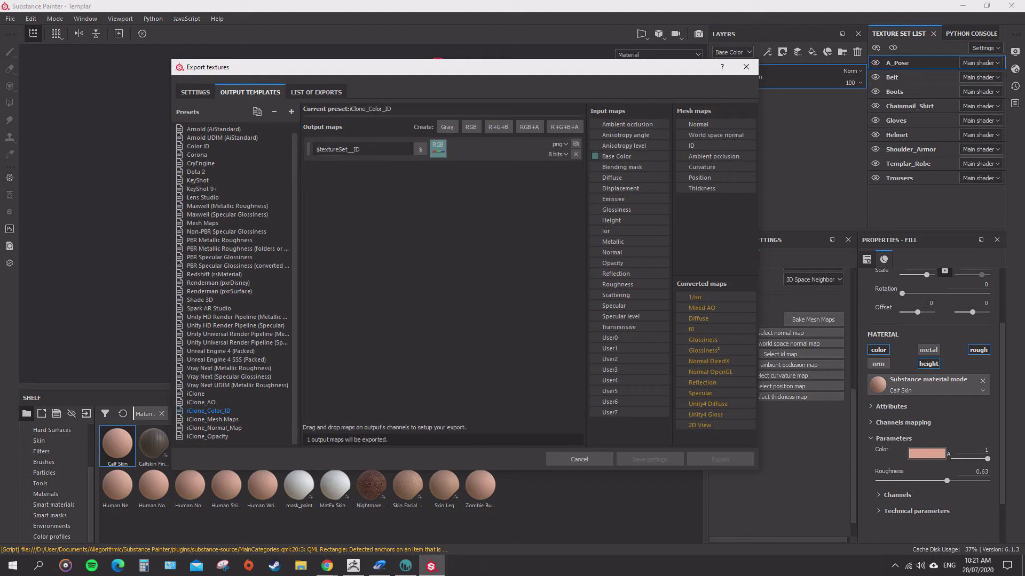
pyautogui.click(195, 393)
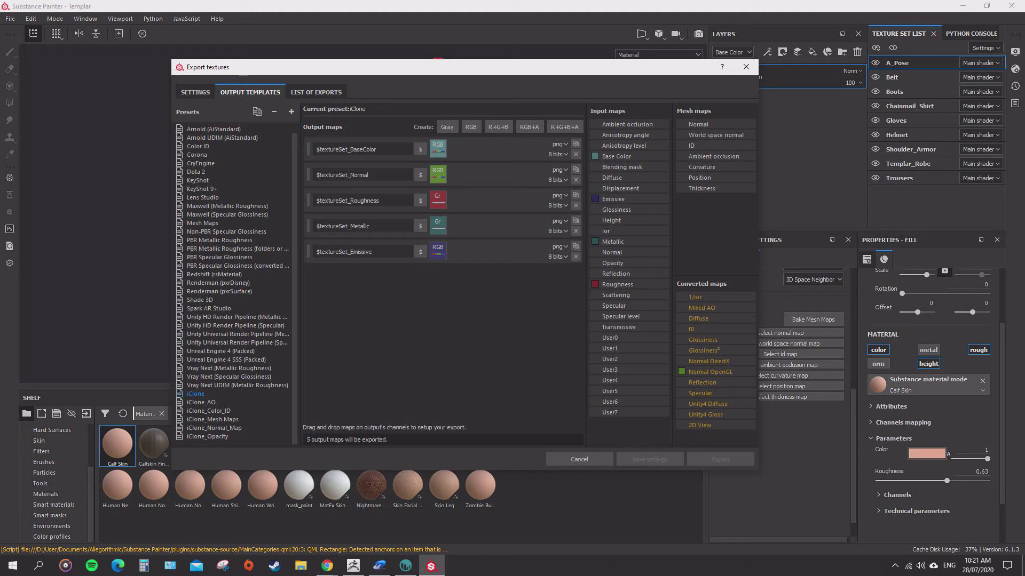
# Exclude A_Pose from the export and export the remaining texture sets with the iClone_Color_ID output template.
pyautogui.click(195, 92)
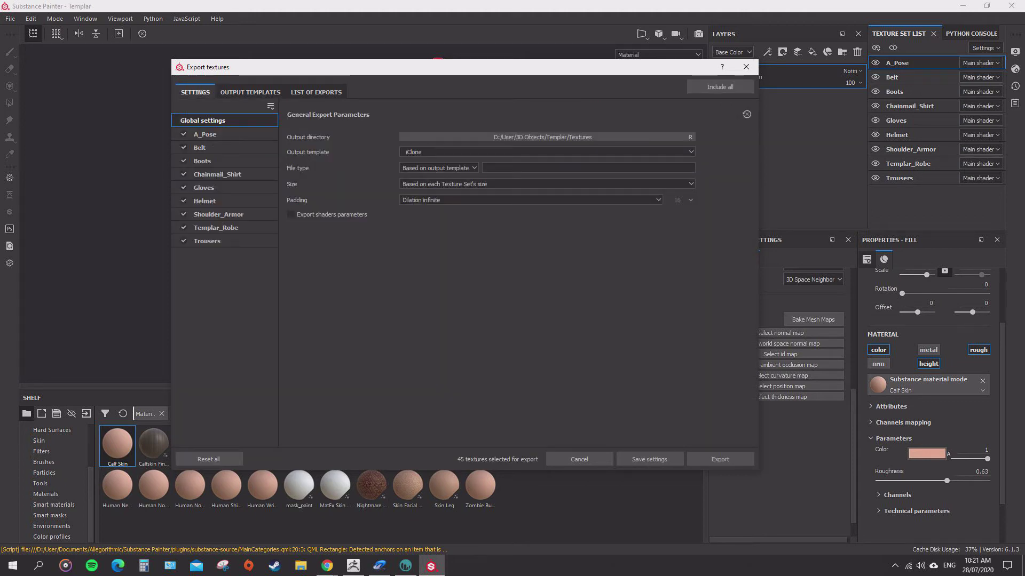
pyautogui.click(183, 133)
pyautogui.click(481, 151)
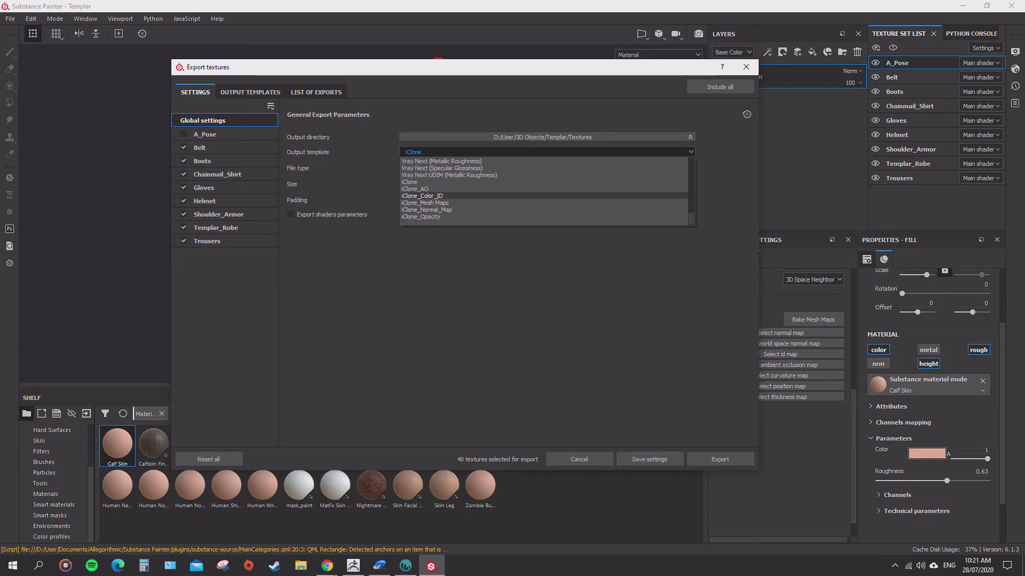
pyautogui.click(422, 196)
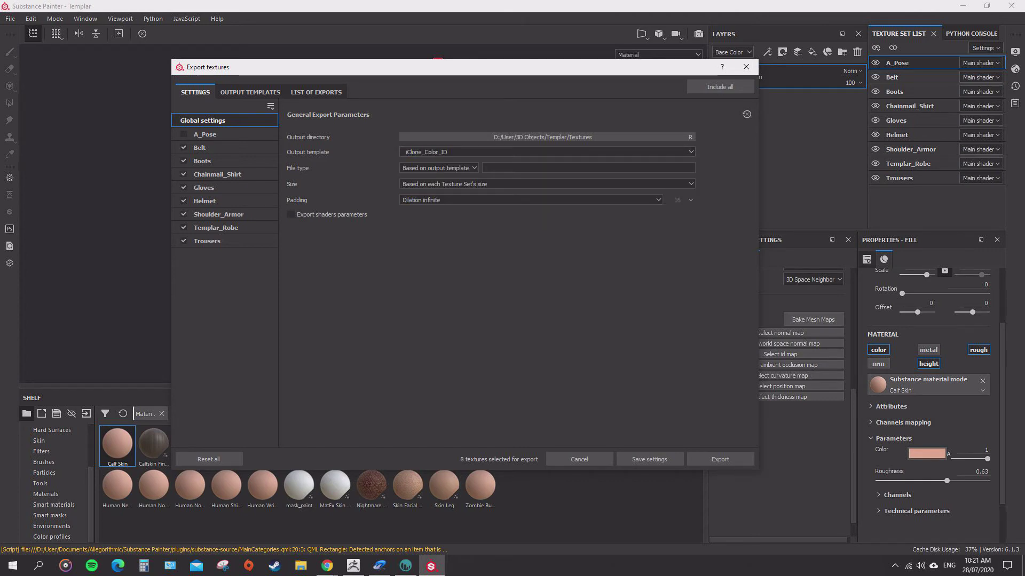
pyautogui.click(720, 460)
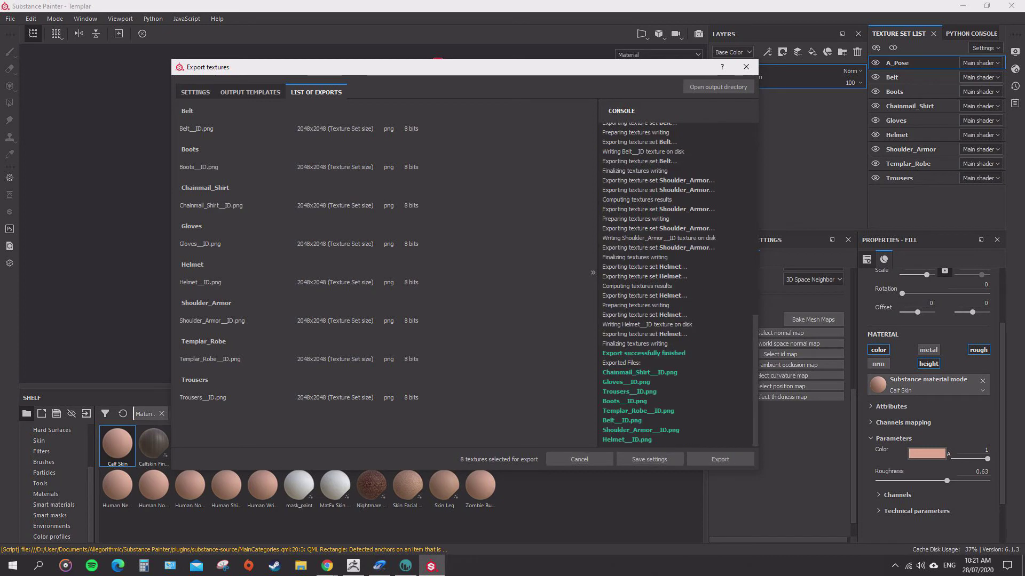
# Open the output directory to view the exported ID maps, close the texture export dialog, and move the folder window aside.
pyautogui.click(718, 86)
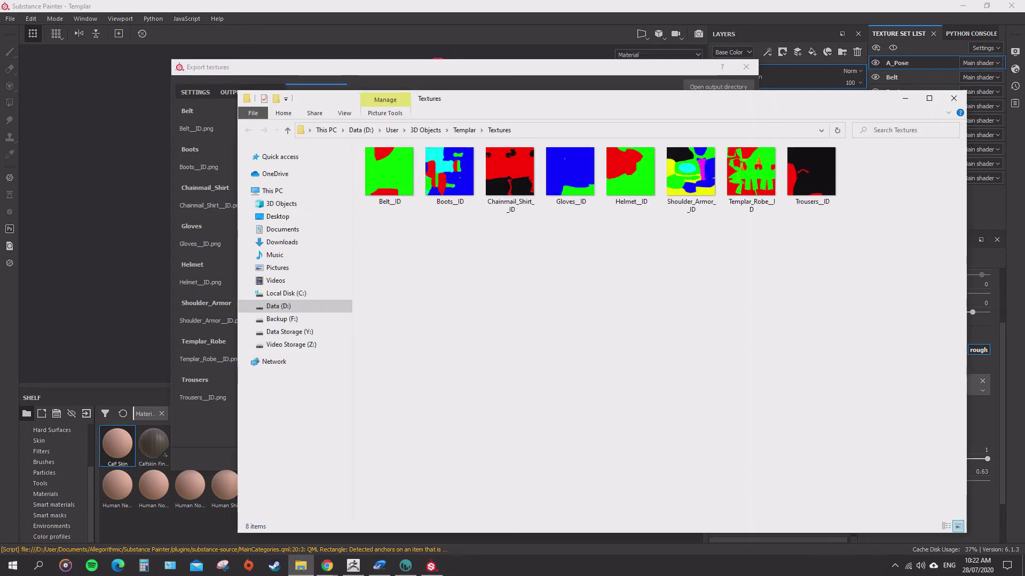
pyautogui.moveTo(627, 101); pyautogui.dragTo(518, 88)
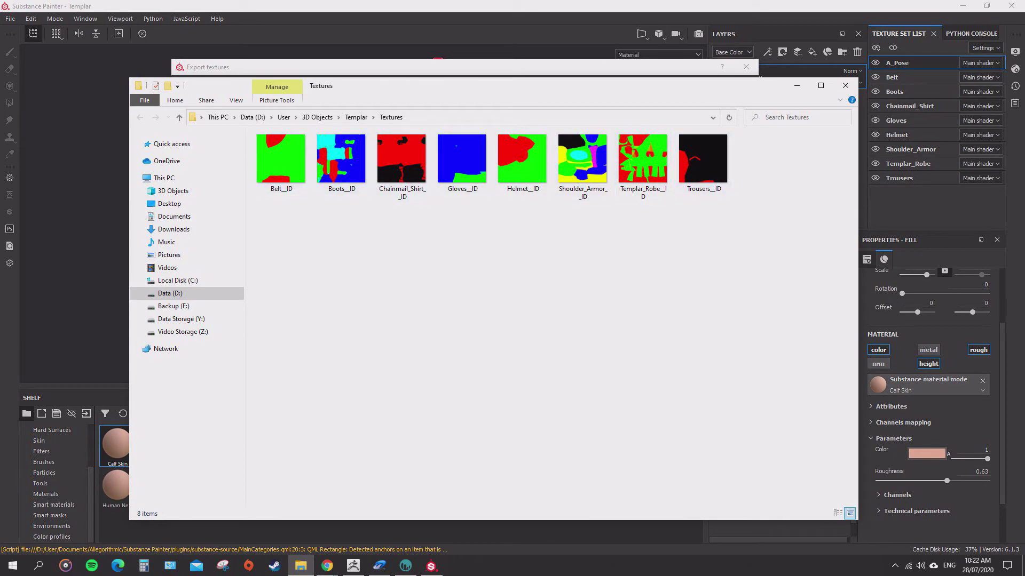
pyautogui.moveTo(514, 91); pyautogui.dragTo(769, 114)
pyautogui.click(699, 69)
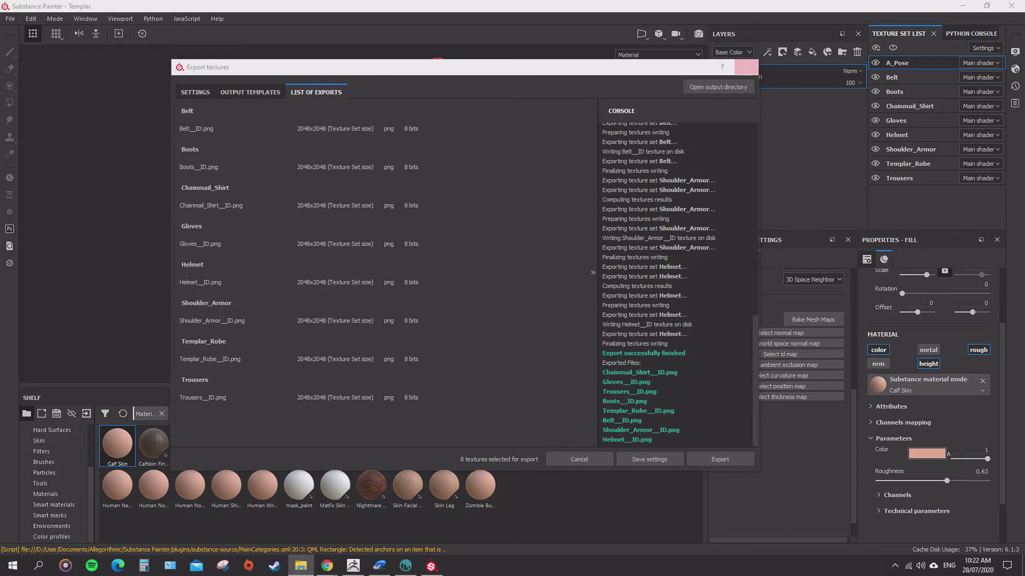
pyautogui.click(746, 68)
pyautogui.hotkey('alt', 'Tab')
pyautogui.moveTo(822, 142)
pyautogui.mouseDown()
pyautogui.moveTo(410, 106)
pyautogui.moveTo(973, 138)
pyautogui.moveTo(945, 120)
pyautogui.moveTo(853, 117)
pyautogui.mouseUp()
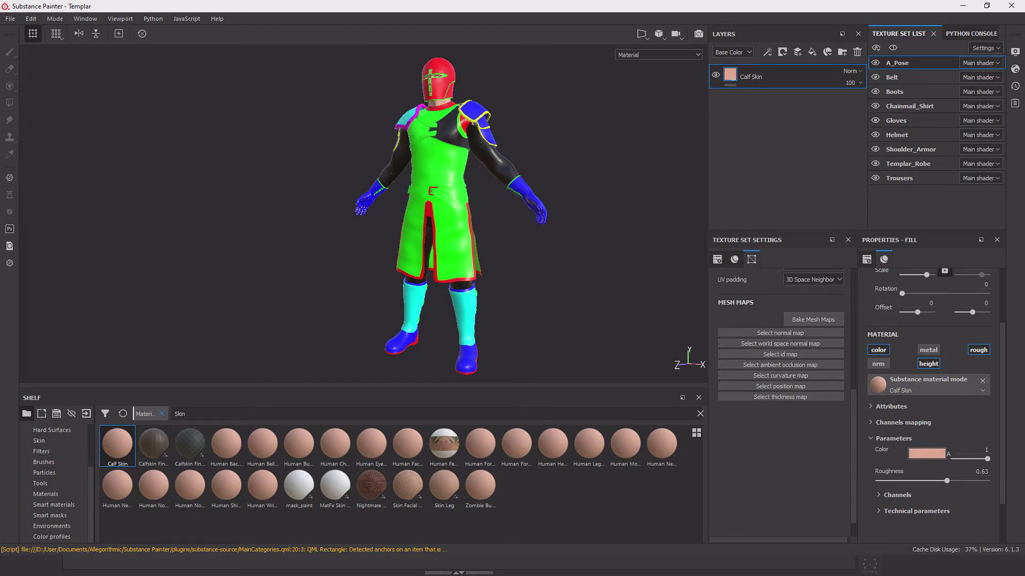
# Remove the Materials filter from the shelf and bring Belt__ID.png from the Textures folder into the shelf as a resource to import.
pyautogui.click(162, 414)
pyautogui.scroll(2, 53, 480)
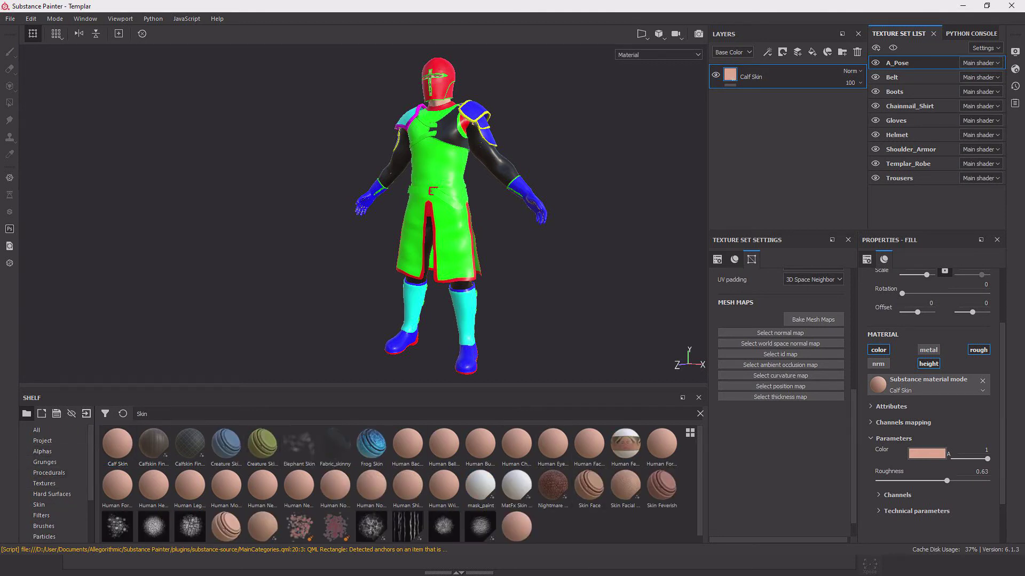
pyautogui.hotkey('alt', 'Tab')
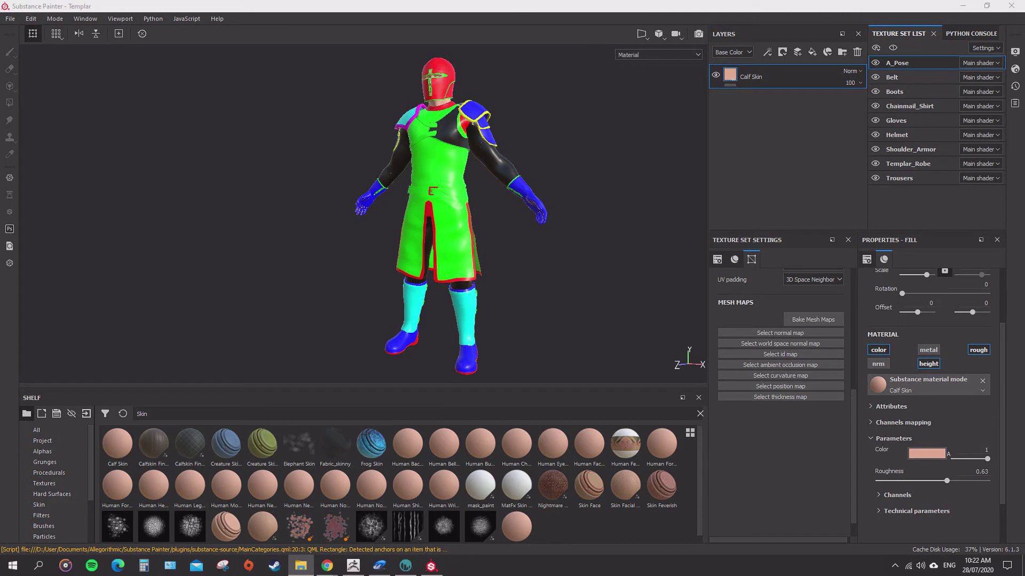
pyautogui.moveTo(1009, 469); pyautogui.dragTo(443, 484)
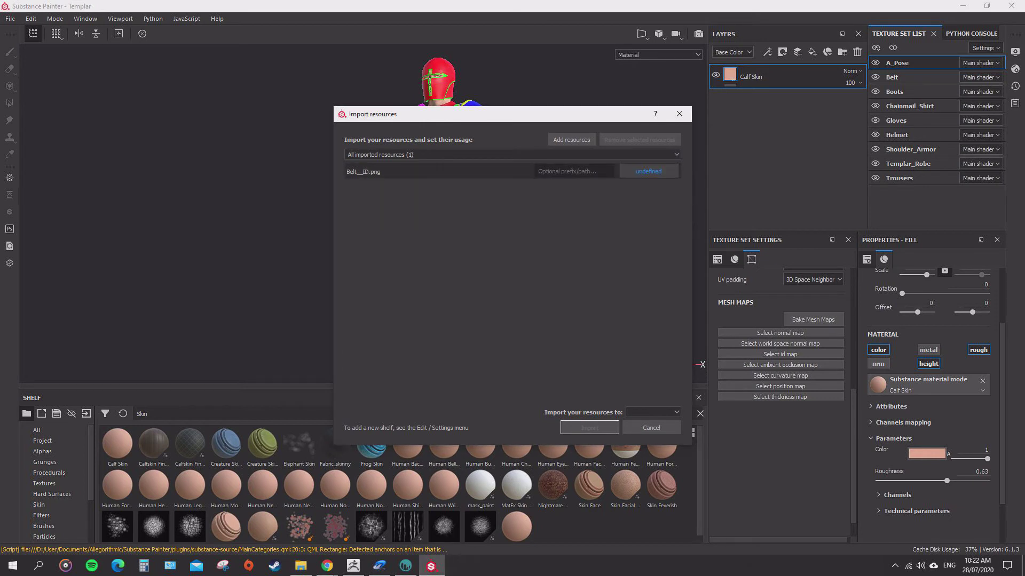
pyautogui.click(648, 171)
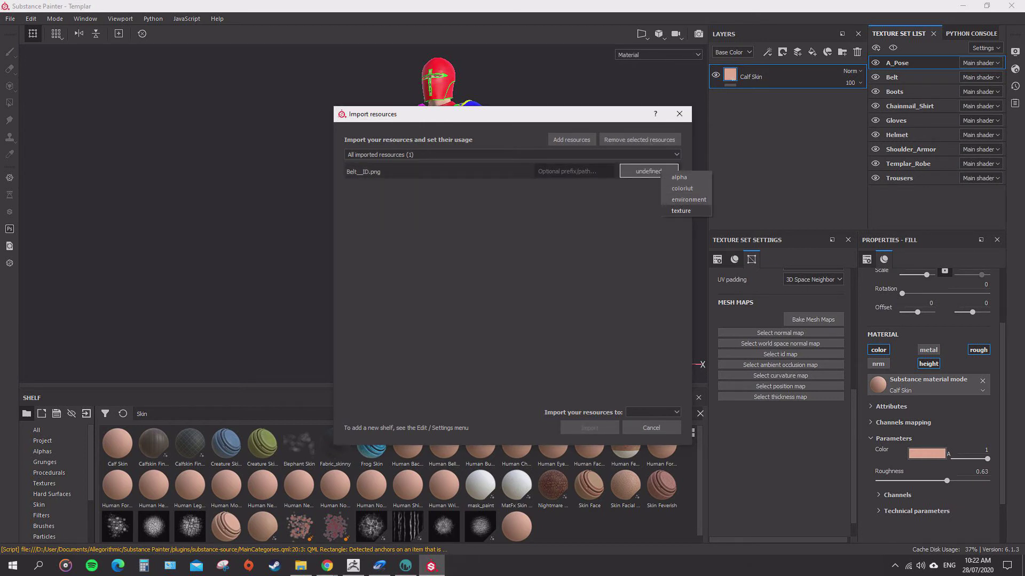
pyautogui.click(681, 211)
pyautogui.click(653, 412)
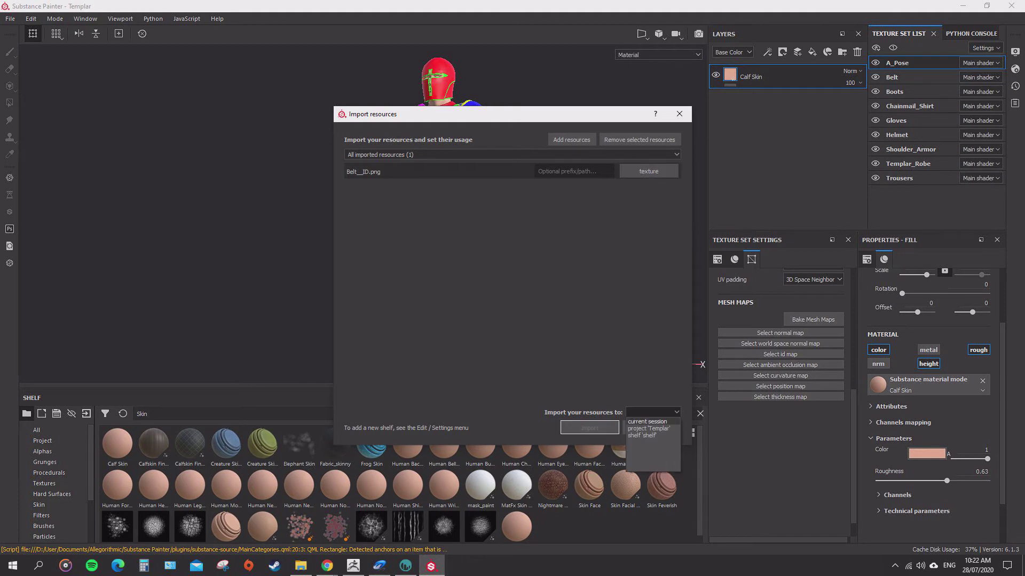
pyautogui.click(649, 428)
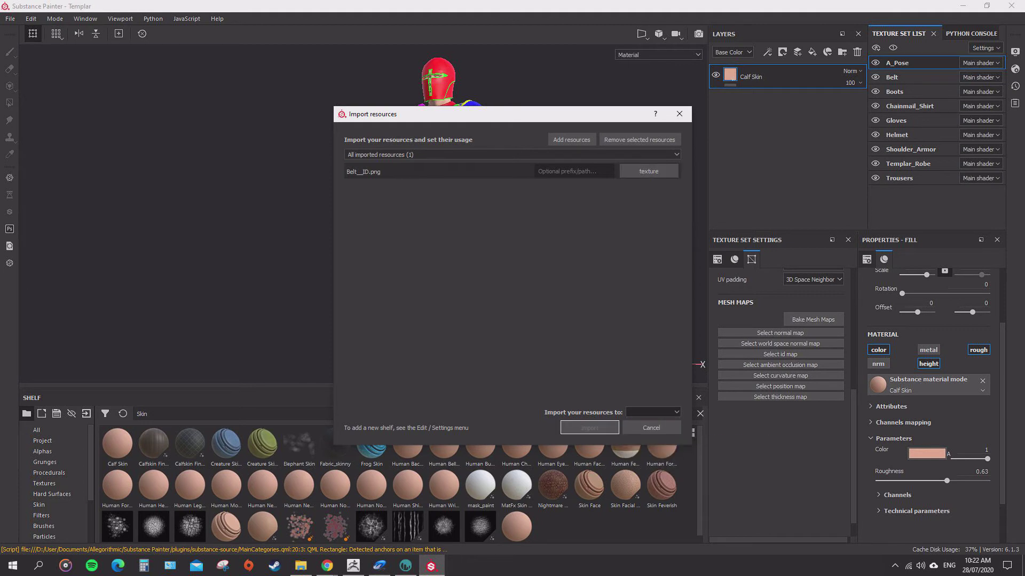
pyautogui.click(590, 427)
# Import all eight ID PNGs from the Textures folder into project 'Templar' with their usage set to texture.
pyautogui.hotkey('alt', 'Tab')
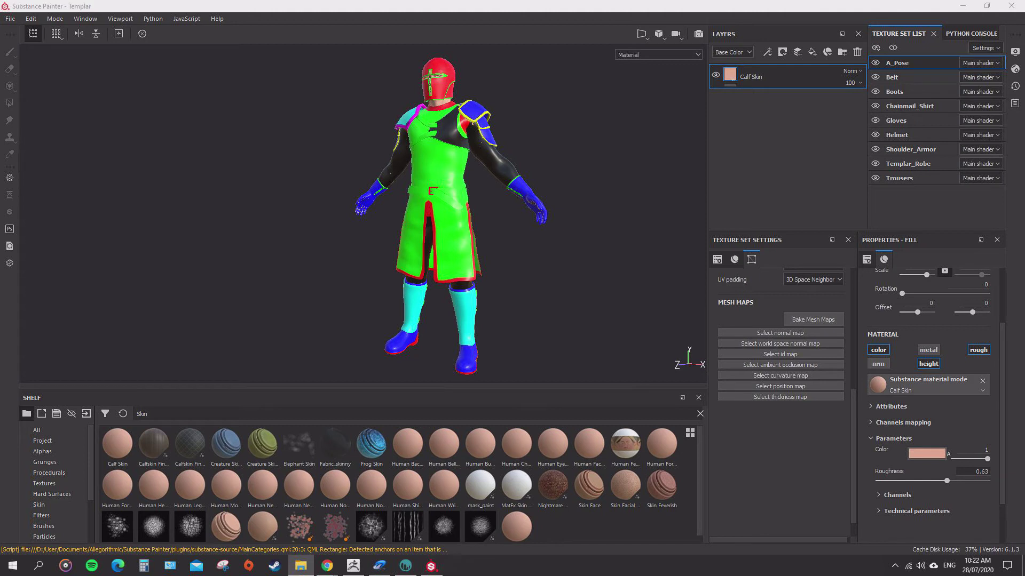
pyautogui.moveTo(392, 474); pyautogui.dragTo(395, 470)
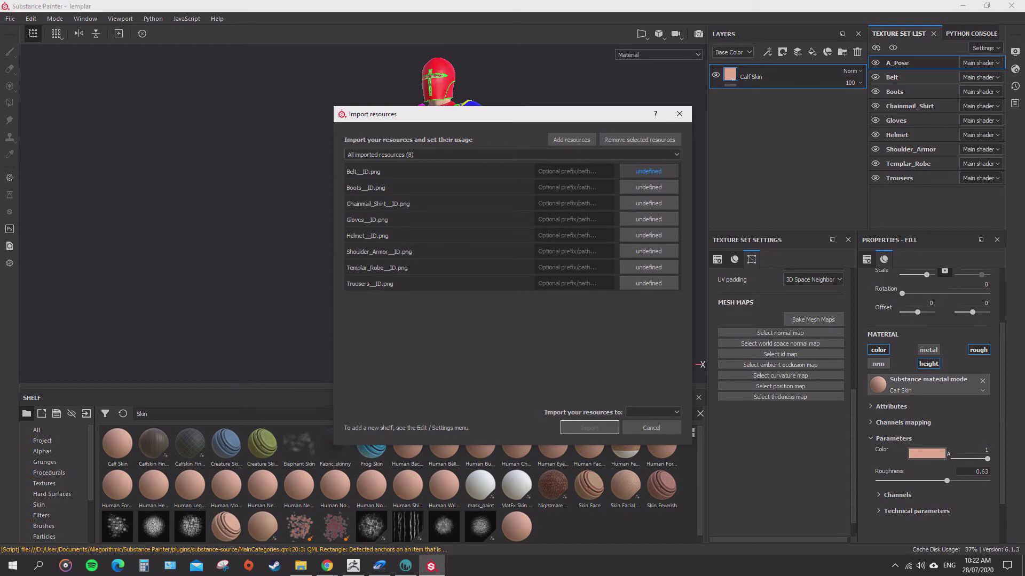
pyautogui.click(662, 169)
pyautogui.click(672, 208)
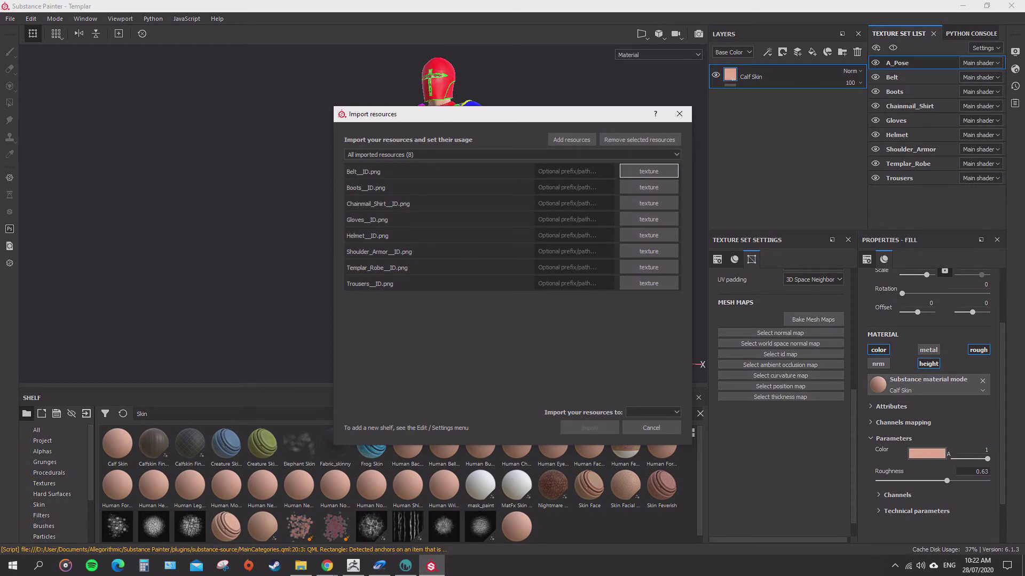
pyautogui.click(653, 412)
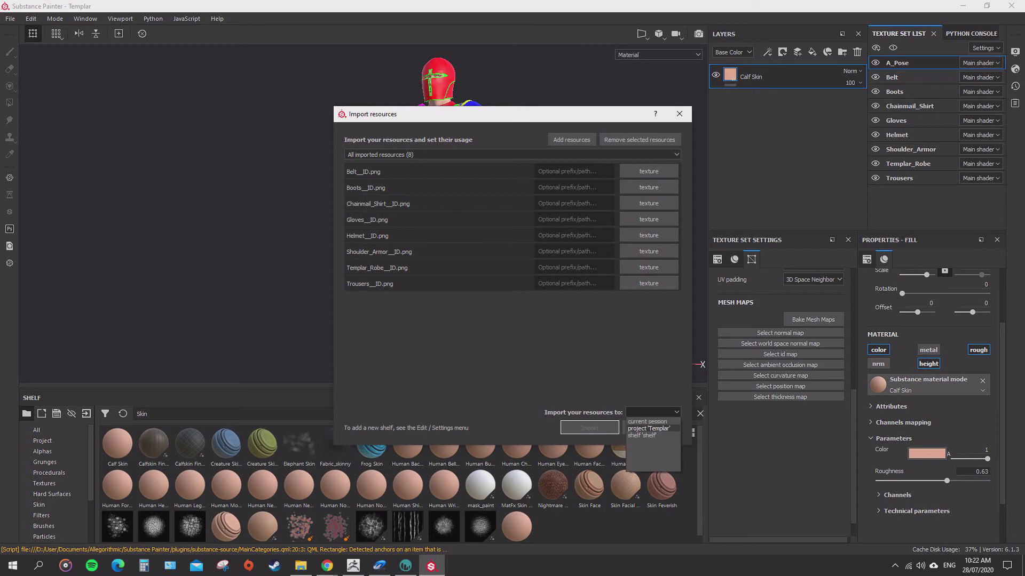
pyautogui.click(654, 425)
pyautogui.click(589, 428)
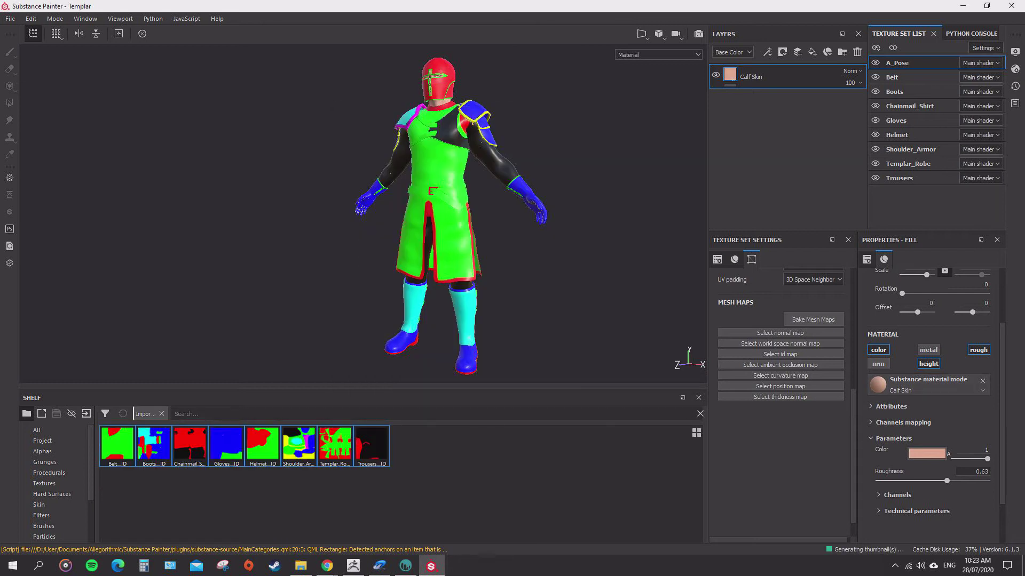
# Assign Belt__ID as the ID mesh map of the Belt texture set, then collapse and hide its Color ID folder.
pyautogui.click(892, 77)
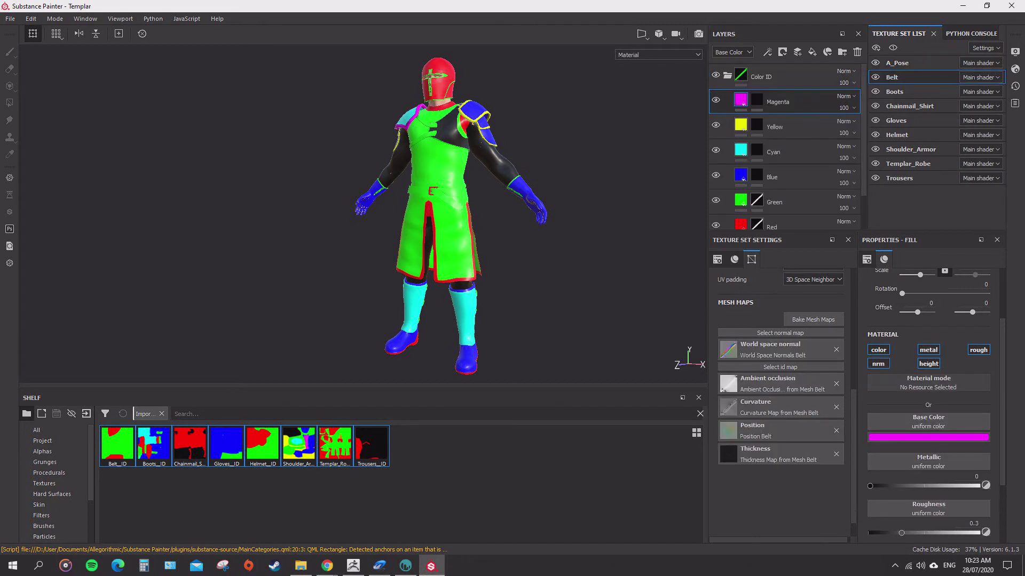
pyautogui.click(117, 444)
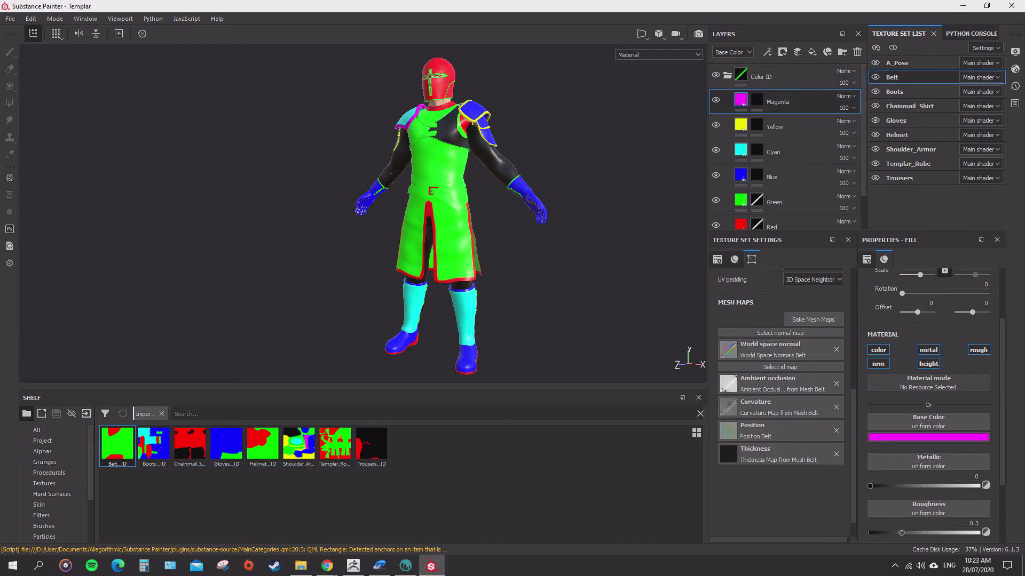
pyautogui.moveTo(117, 443); pyautogui.dragTo(781, 367)
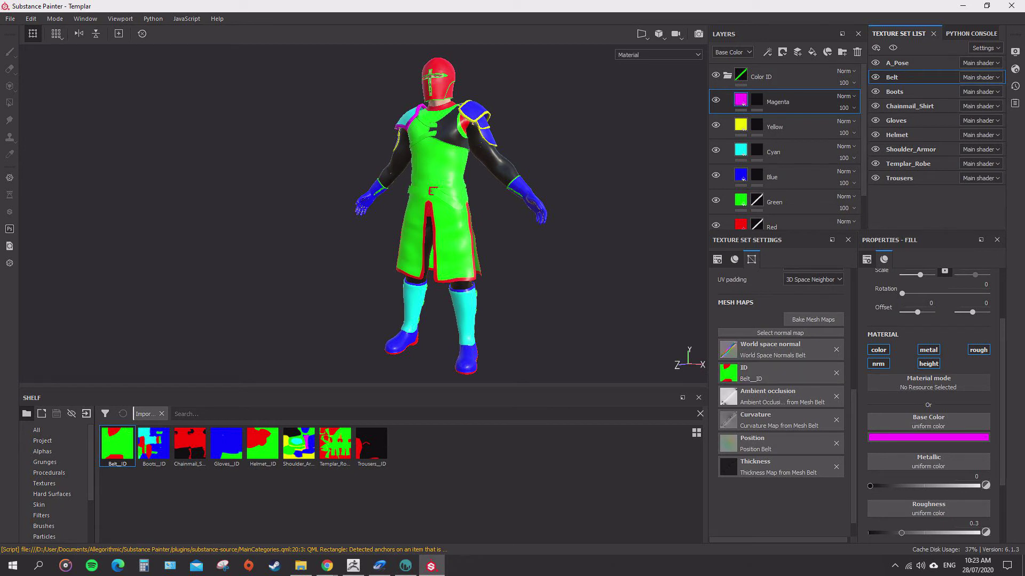
pyautogui.click(726, 66)
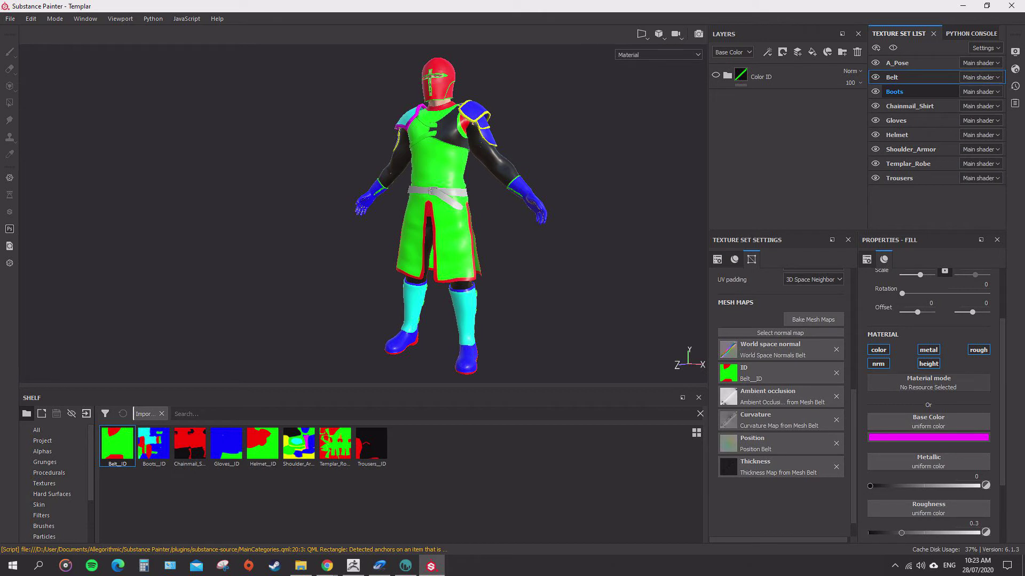
# Assign Boots__ID as the ID mesh map of the Boots texture set, then collapse and hide its Color ID folder.
pyautogui.click(894, 92)
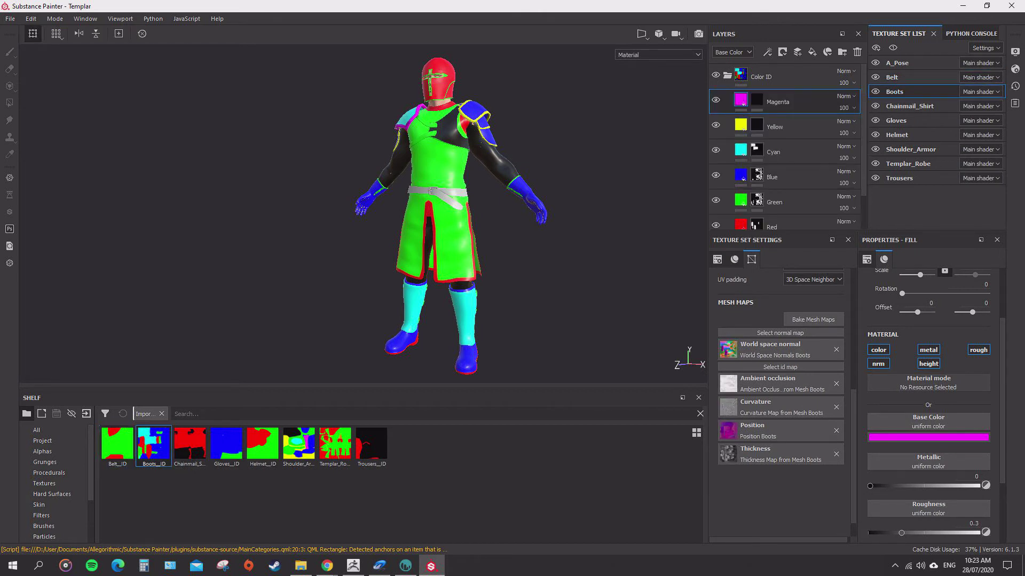
pyautogui.moveTo(154, 443); pyautogui.dragTo(780, 367)
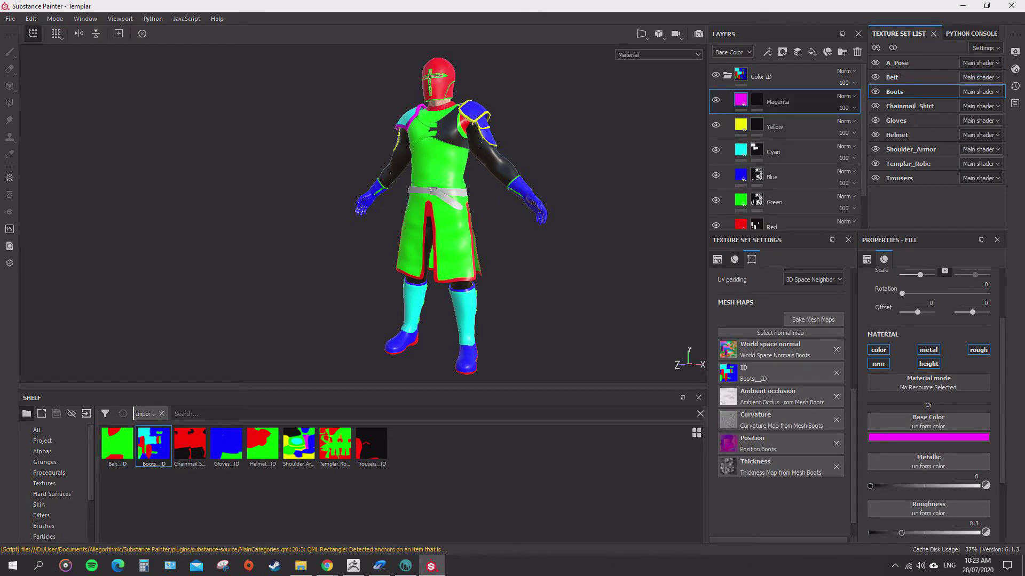
pyautogui.click(727, 75)
# Assign Chainmail_Shirt__ID as the Chainmail_Shirt set's ID mesh map, then collapse and hide its Color ID folder.
pyautogui.click(910, 105)
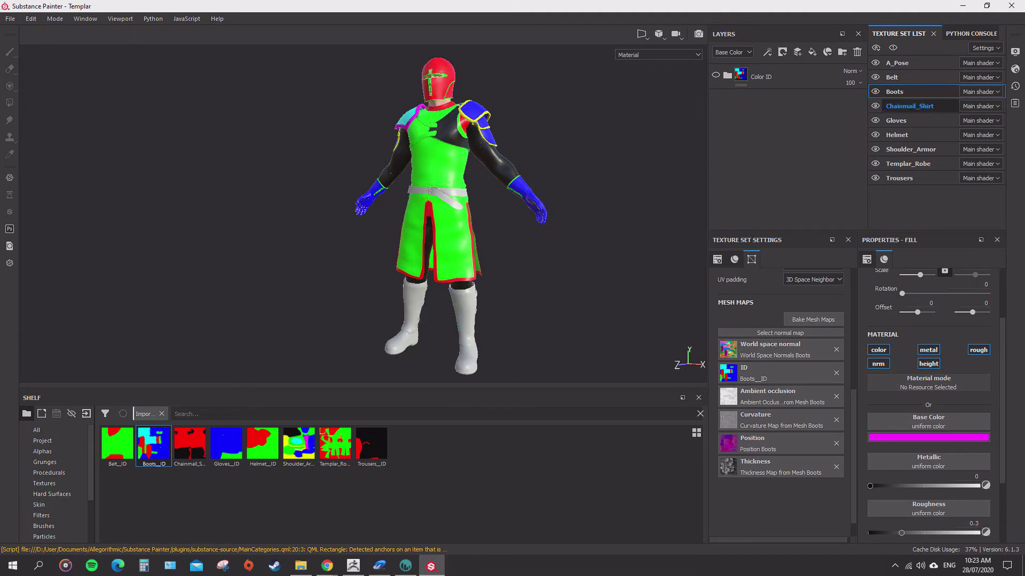
pyautogui.click(190, 444)
pyautogui.moveTo(189, 442); pyautogui.dragTo(780, 368)
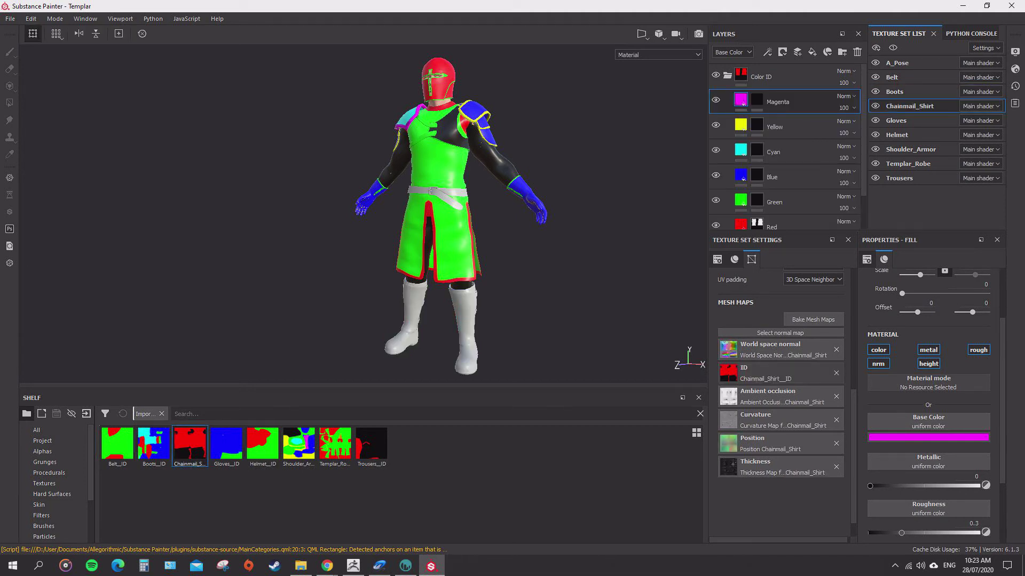
pyautogui.click(727, 75)
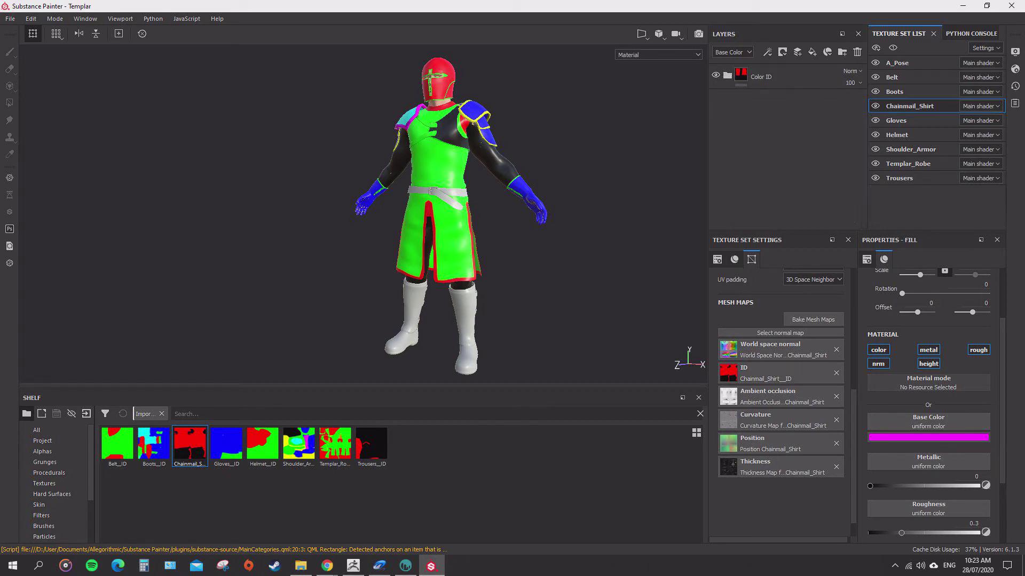
# Assign Gloves__ID as the ID mesh map of the Gloves texture set, then collapse and hide its Color ID folder.
pyautogui.click(896, 120)
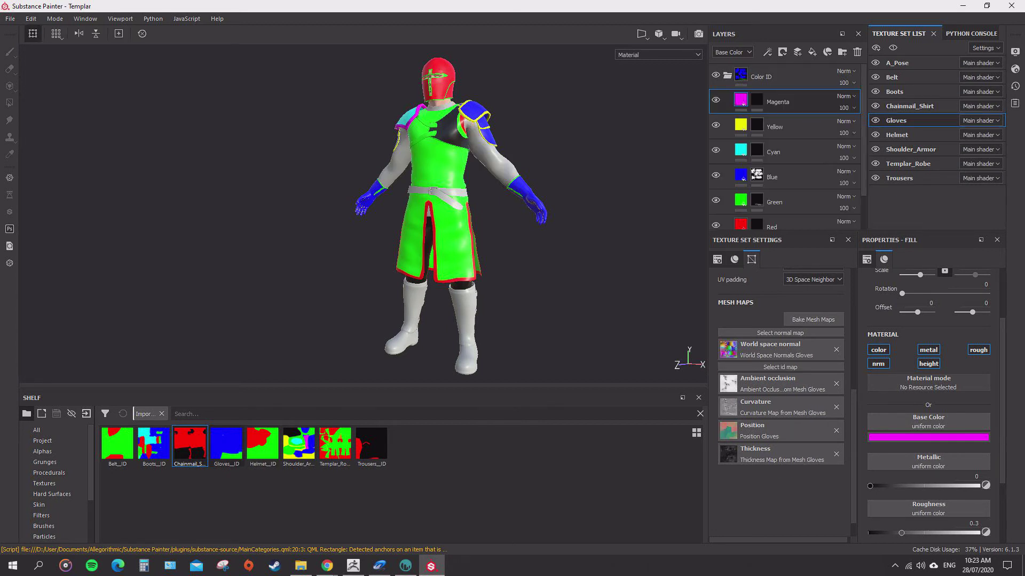
pyautogui.click(226, 444)
pyautogui.moveTo(227, 444); pyautogui.dragTo(779, 367)
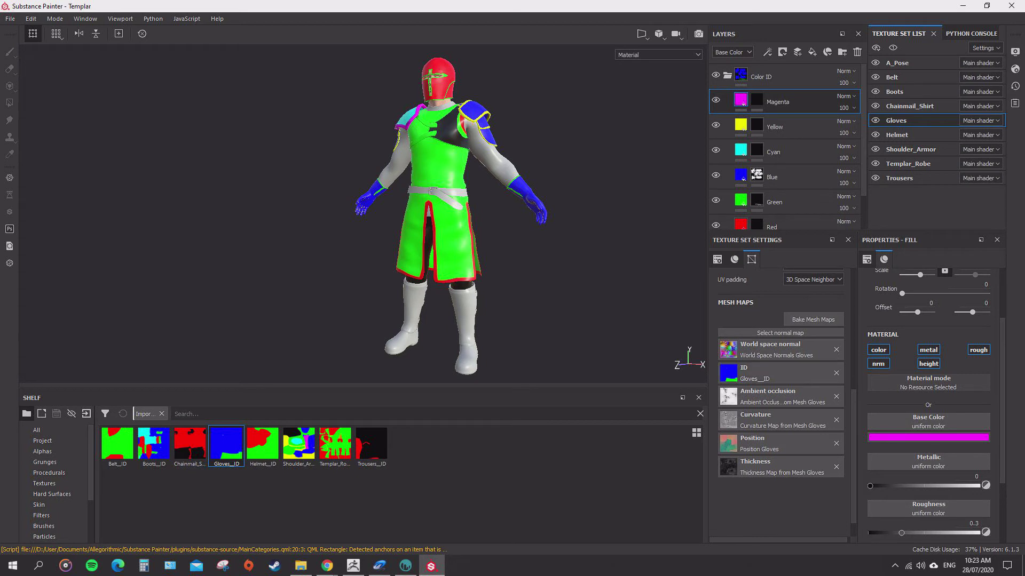
pyautogui.click(727, 76)
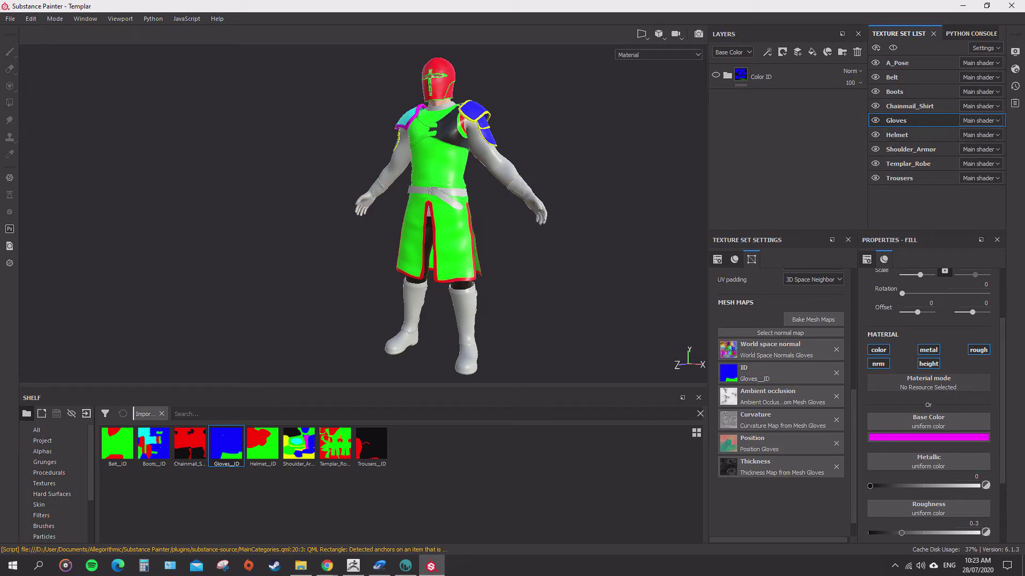
# Assign Helmet__ID as the ID mesh map of the Helmet texture set, then collapse and hide its Color ID folder.
pyautogui.click(896, 134)
pyautogui.click(263, 444)
pyautogui.moveTo(262, 444); pyautogui.dragTo(780, 367)
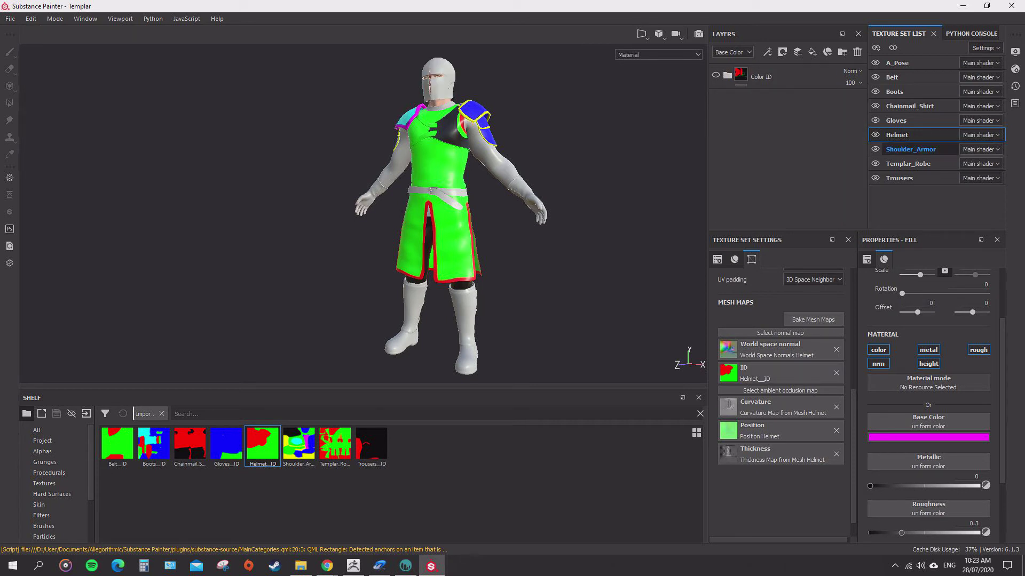
# Assign Shoulder_Armor__ID as the Shoulder_Armor set's ID mesh map, then collapse and hide its Color ID folder.
pyautogui.click(910, 150)
pyautogui.click(299, 444)
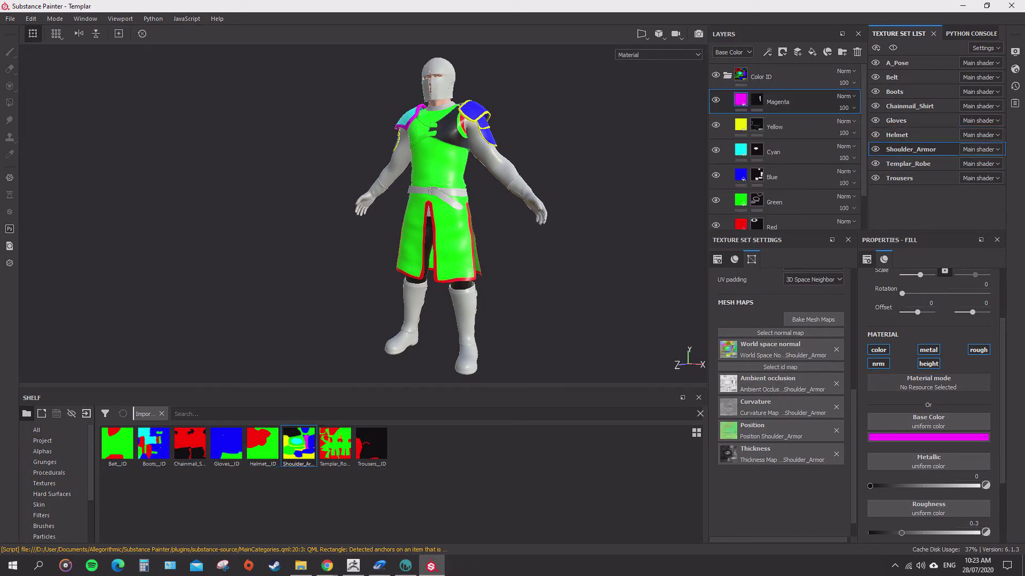
pyautogui.moveTo(299, 444); pyautogui.dragTo(780, 368)
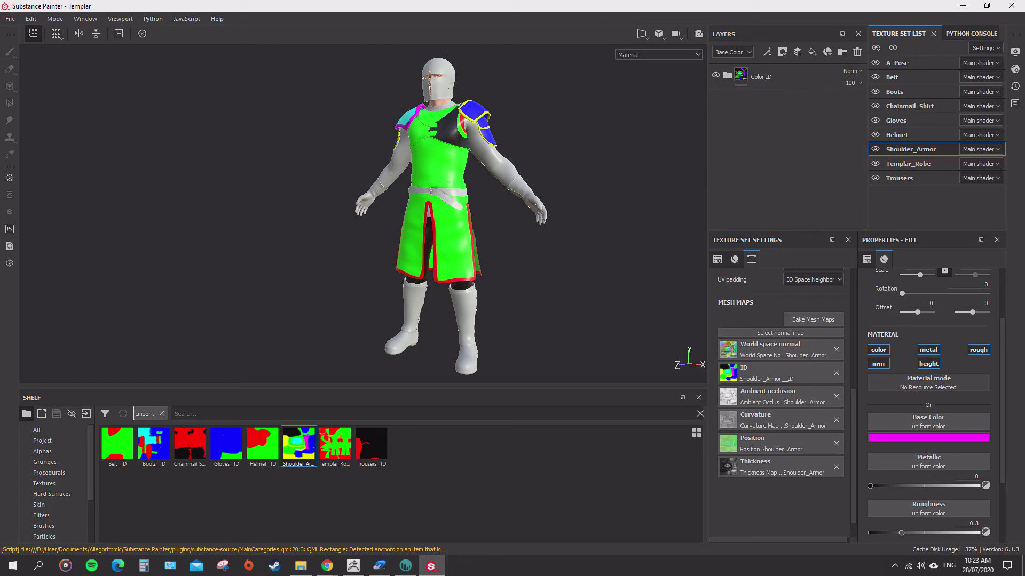
# Assign Templar_Robe__ID as the Templar_Robe set's ID mesh map, then collapse and hide its Color ID folder.
pyautogui.click(907, 163)
pyautogui.click(335, 444)
pyautogui.moveTo(335, 444); pyautogui.dragTo(780, 367)
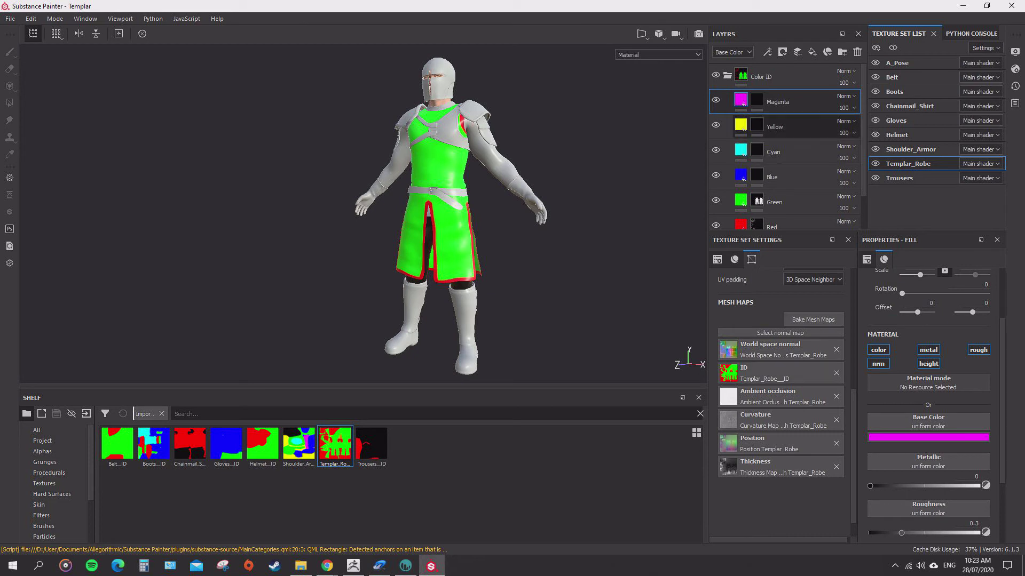
pyautogui.click(726, 75)
pyautogui.click(716, 76)
# Assign Trousers__ID as the ID mesh map of the Trousers texture set, then collapse and hide its Color ID folder.
pyautogui.click(899, 178)
pyautogui.click(371, 444)
pyautogui.moveTo(371, 444); pyautogui.dragTo(780, 367)
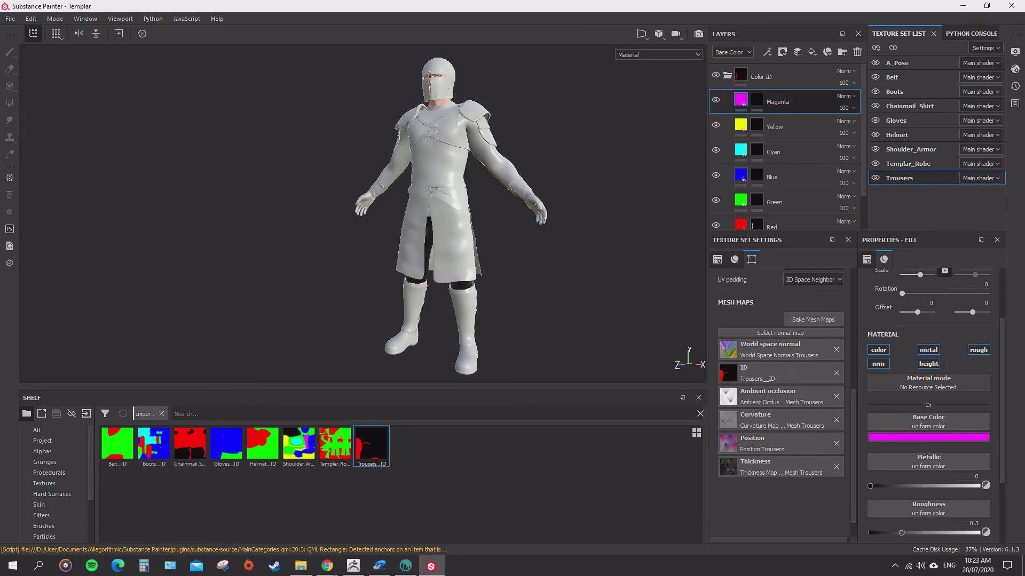
pyautogui.click(726, 75)
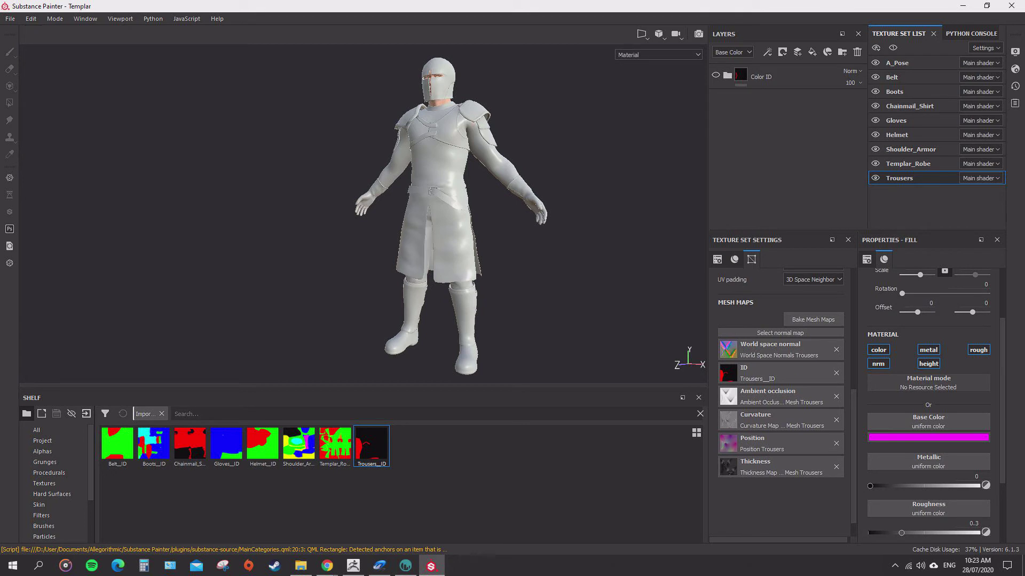
# Inspect the untextured clothing and armor on the Templar model up close, including the chest, belt and robe.
pyautogui.moveTo(469, 214)
pyautogui.keyDown('alt'); pyautogui.mouseDown()
pyautogui.moveTo(438, 214)
pyautogui.moveTo(467, 213)
pyautogui.mouseUp(); pyautogui.keyUp('alt')
pyautogui.scroll(2, 470, 160)
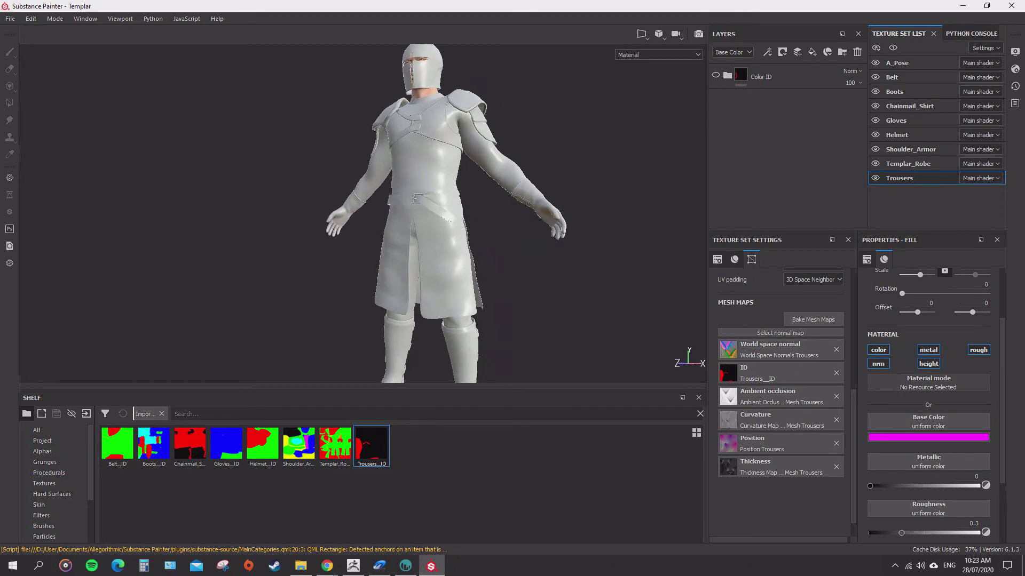
pyautogui.scroll(2, 467, 144)
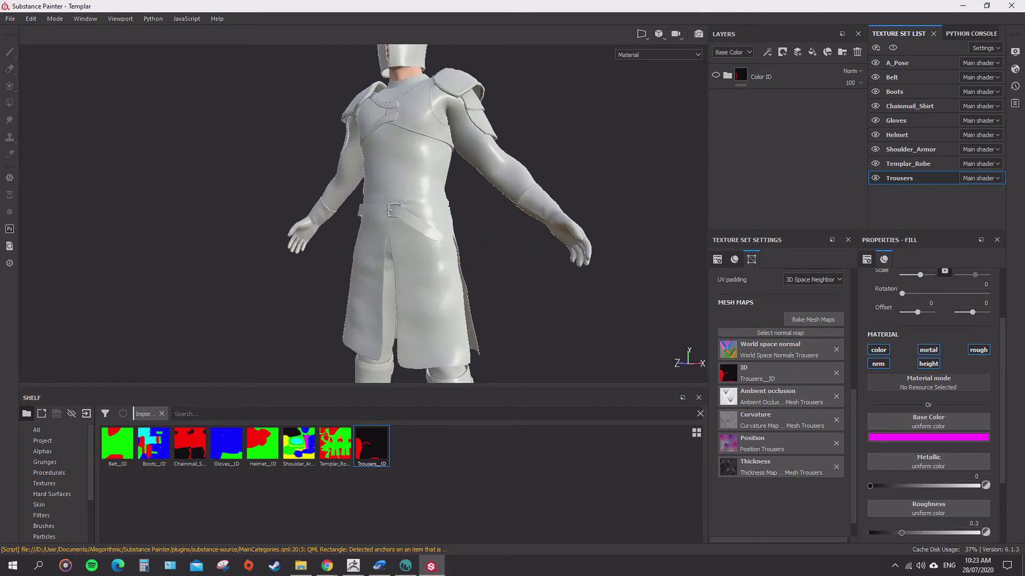
pyautogui.keyDown('alt'); pyautogui.moveTo(465, 144); pyautogui.dragTo(469, 206, button='middle'); pyautogui.keyUp('alt')
pyautogui.moveTo(469, 206)
pyautogui.keyDown('alt'); pyautogui.mouseDown()
pyautogui.moveTo(515, 201)
pyautogui.moveTo(395, 203)
pyautogui.moveTo(475, 208)
pyautogui.moveTo(496, 267)
pyautogui.moveTo(416, 213)
pyautogui.moveTo(475, 208)
pyautogui.mouseUp(); pyautogui.keyUp('alt')
pyautogui.scroll(3, 416, 213)
pyautogui.scroll(-3, 475, 208)
pyautogui.scroll(2, 465, 203)
pyautogui.keyDown('alt'); pyautogui.moveTo(464, 150); pyautogui.dragTo(461, 258, button='middle'); pyautogui.keyUp('alt')
pyautogui.moveTo(461, 259)
pyautogui.keyDown('alt'); pyautogui.mouseDown()
pyautogui.moveTo(504, 256)
pyautogui.moveTo(408, 255)
pyautogui.moveTo(469, 257)
pyautogui.mouseUp(); pyautogui.keyUp('alt')
pyautogui.scroll(-3, 470, 258)
pyautogui.keyDown('alt'); pyautogui.moveTo(469, 258); pyautogui.dragTo(459, 154, button='middle'); pyautogui.keyUp('alt')
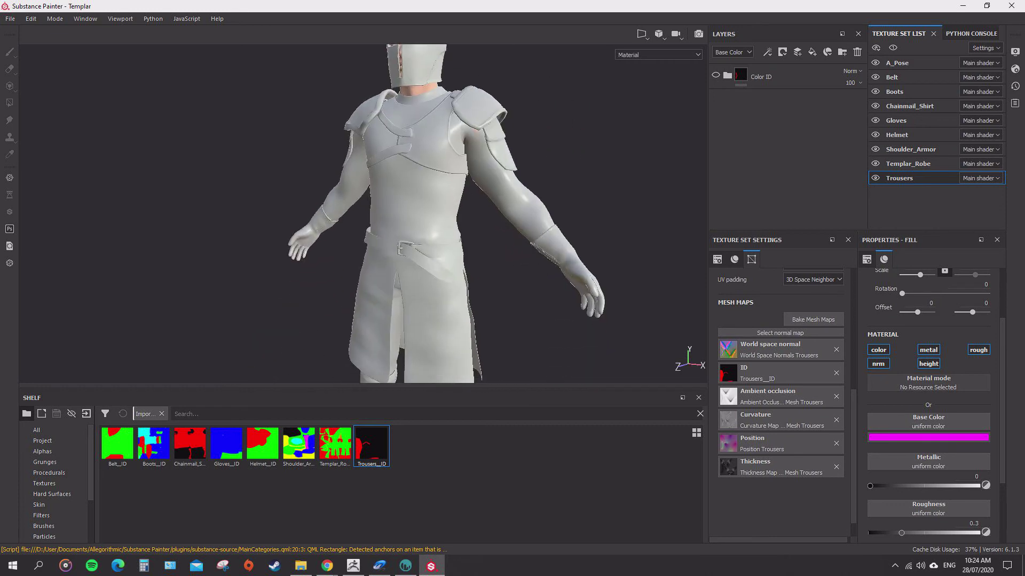
pyautogui.moveTo(459, 155)
pyautogui.keyDown('alt'); pyautogui.mouseDown()
pyautogui.moveTo(478, 156)
pyautogui.moveTo(454, 144)
pyautogui.moveTo(445, 160)
pyautogui.moveTo(400, 163)
pyautogui.moveTo(458, 160)
pyautogui.mouseUp(); pyautogui.keyUp('alt')
pyautogui.keyDown('alt'); pyautogui.moveTo(459, 160); pyautogui.dragTo(517, 182, button='right'); pyautogui.keyUp('alt')
pyautogui.keyDown('alt'); pyautogui.moveTo(518, 181); pyautogui.dragTo(505, 187); pyautogui.keyUp('alt')
pyautogui.keyDown('alt'); pyautogui.moveTo(505, 187); pyautogui.dragTo(568, 179, button='middle'); pyautogui.keyUp('alt')
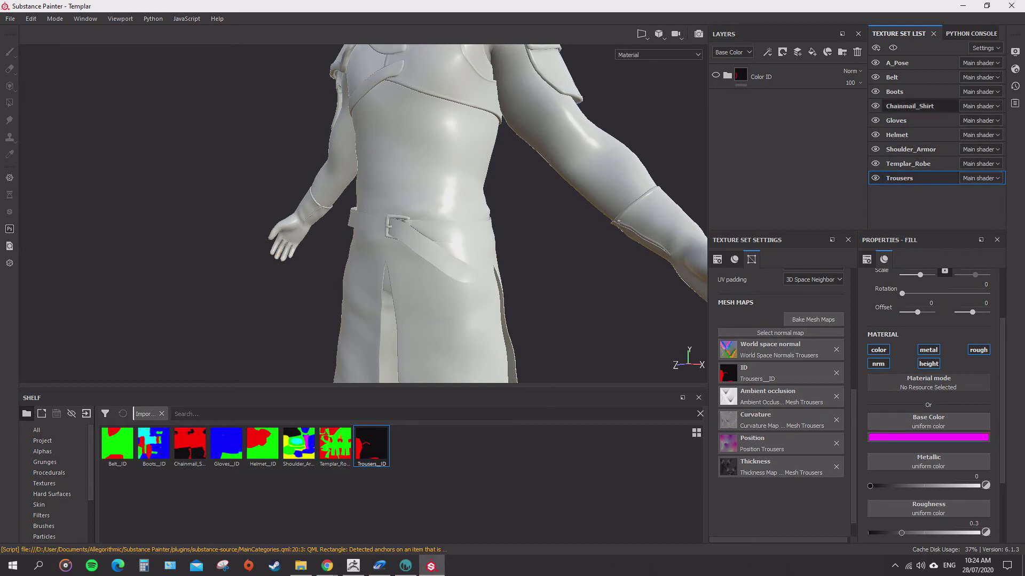
# Select the Belt texture set, search the shelf's materials for "leather" and preview the candidates for the belt.
pyautogui.click(891, 77)
pyautogui.scroll(-2, 53, 504)
pyautogui.click(46, 495)
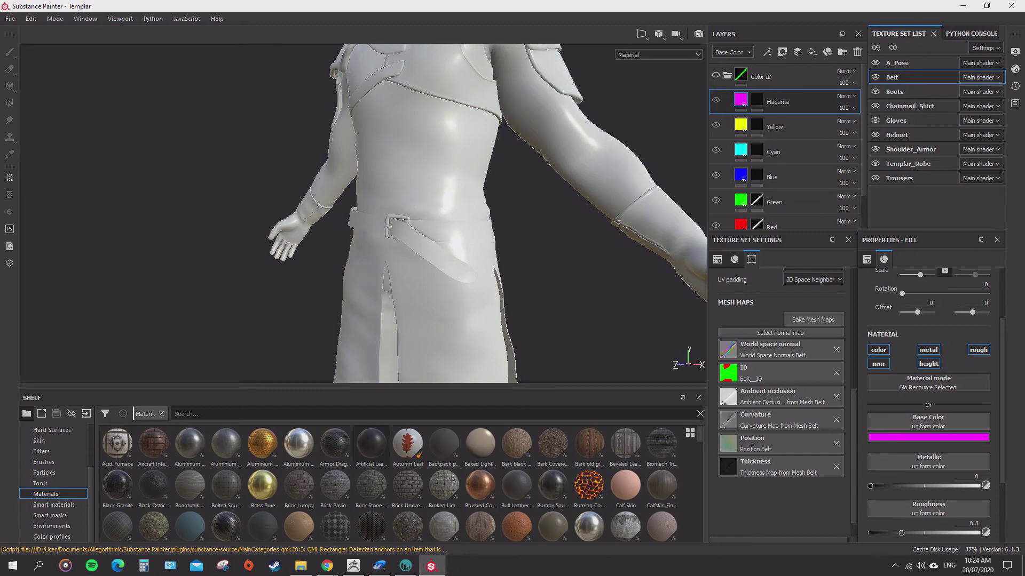
pyautogui.click(193, 414)
pyautogui.write('leather')
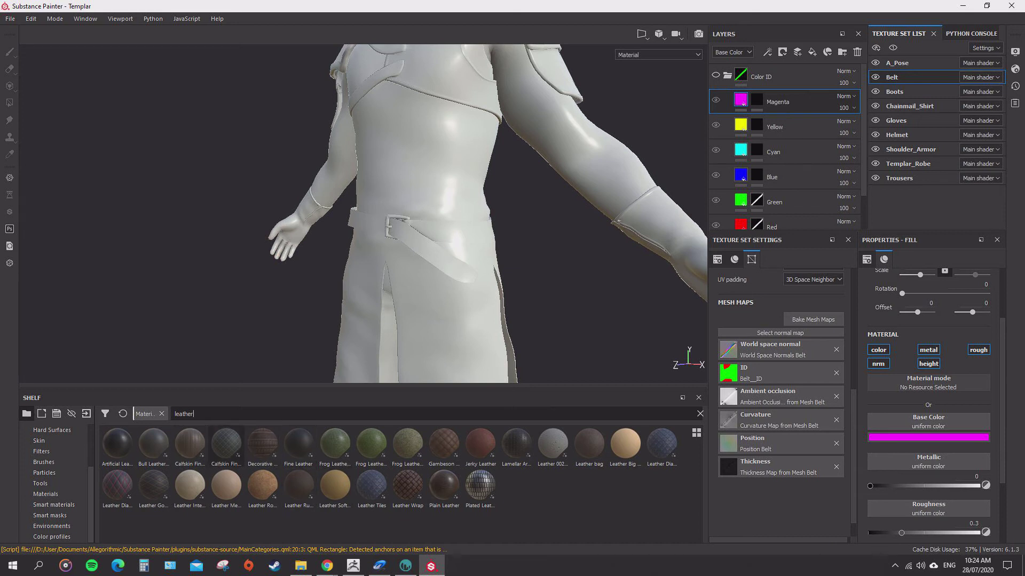
pyautogui.moveTo(153, 443)
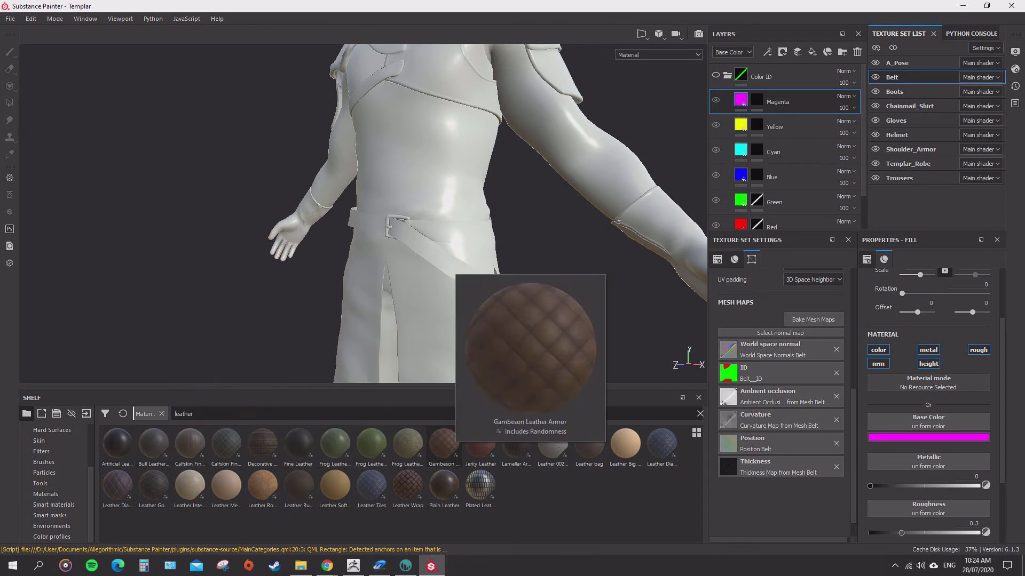
pyautogui.moveTo(474, 449)
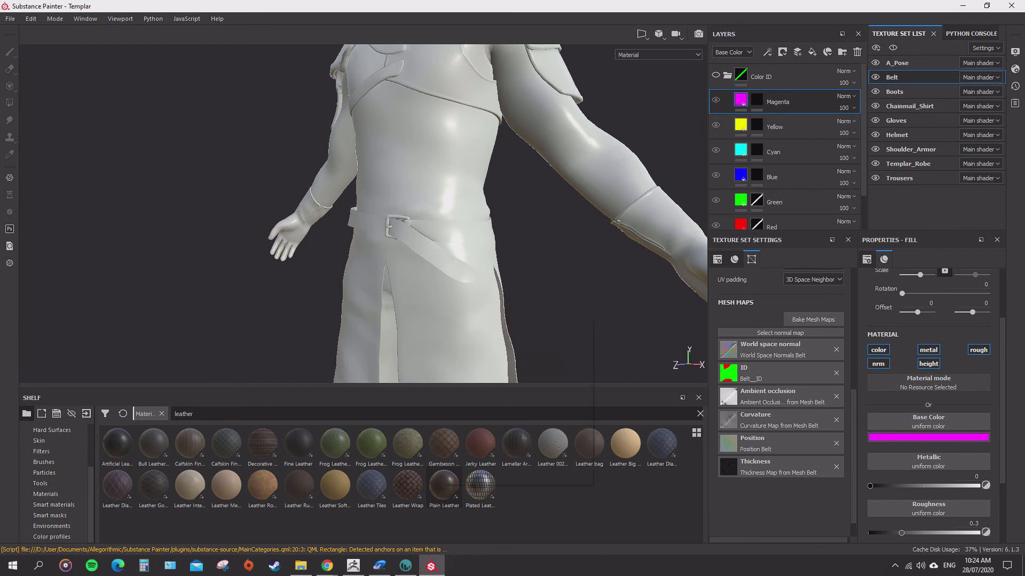
pyautogui.moveTo(299, 485)
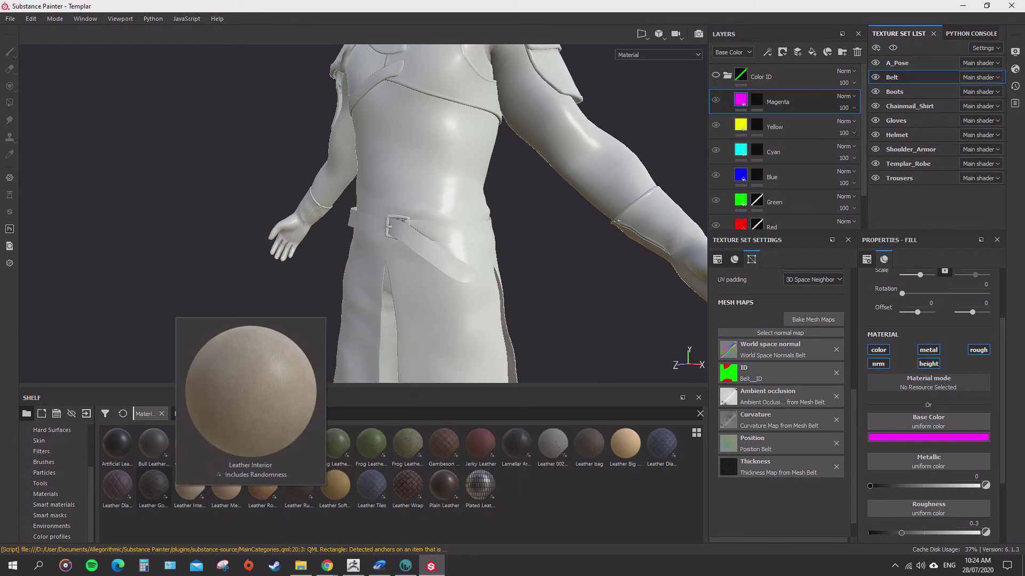
pyautogui.moveTo(590, 443)
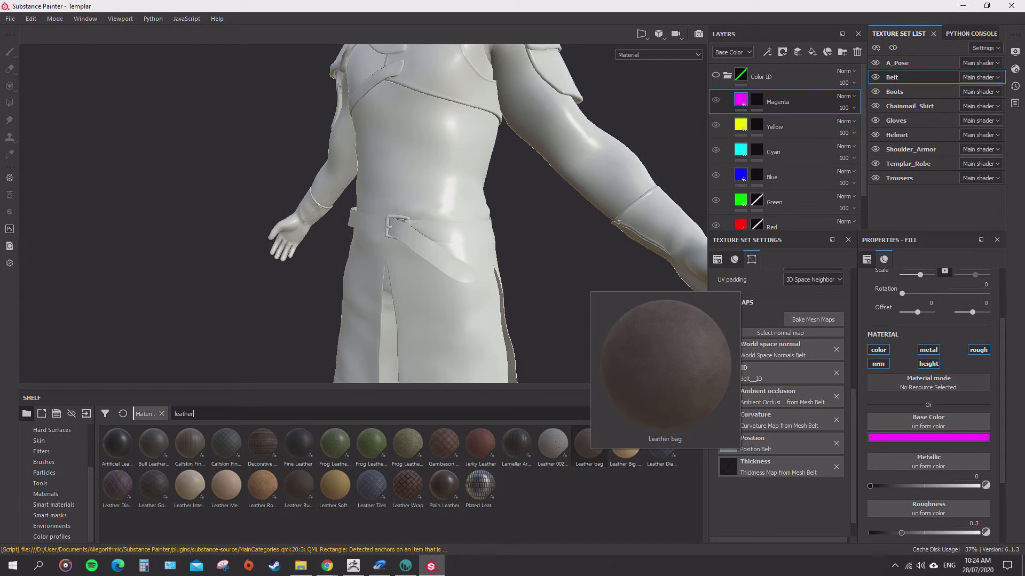
# Try the Leather bag material on the belt at a UV scale of 9.36 and remove its layer.
pyautogui.moveTo(589, 444); pyautogui.dragTo(769, 66)
pyautogui.click(726, 101)
pyautogui.scroll(5, 469, 214)
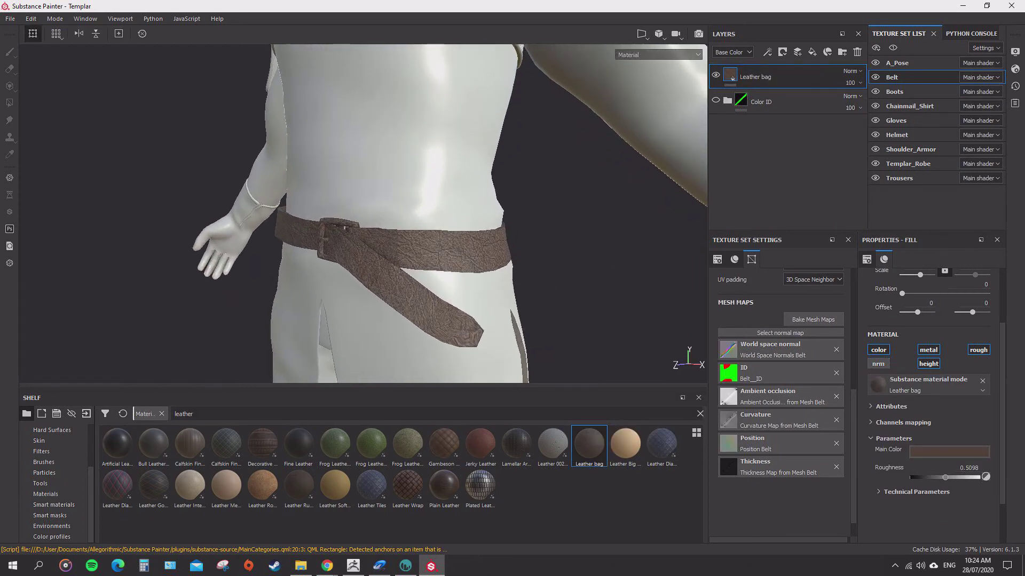
pyautogui.moveTo(470, 224)
pyautogui.keyDown('alt'); pyautogui.mouseDown()
pyautogui.moveTo(534, 144)
pyautogui.moveTo(443, 224)
pyautogui.moveTo(469, 219)
pyautogui.mouseUp(); pyautogui.keyUp('alt')
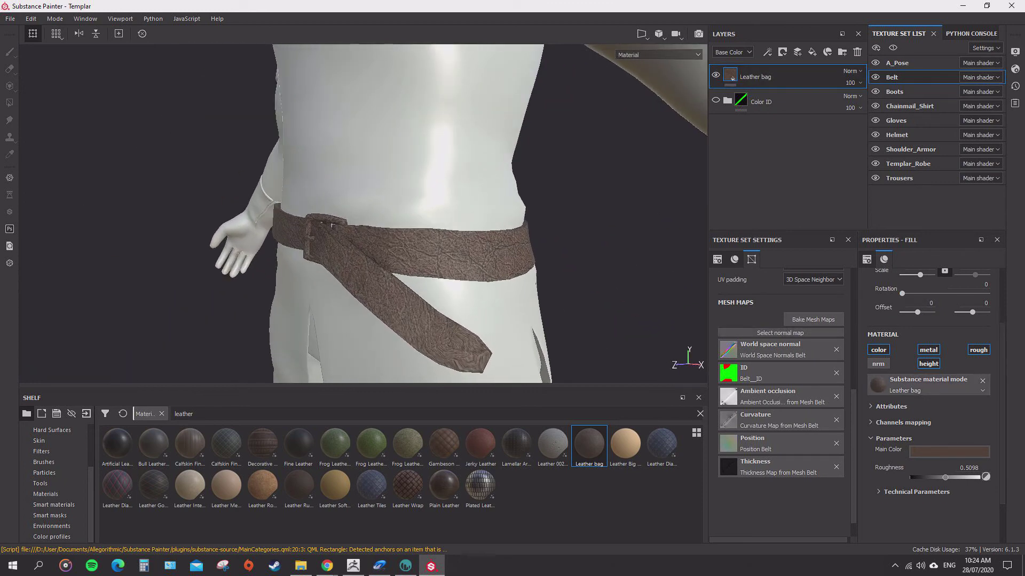
pyautogui.moveTo(919, 353); pyautogui.dragTo(923, 354)
pyautogui.keyDown('alt'); pyautogui.moveTo(480, 230); pyautogui.dragTo(517, 240); pyautogui.keyUp('alt')
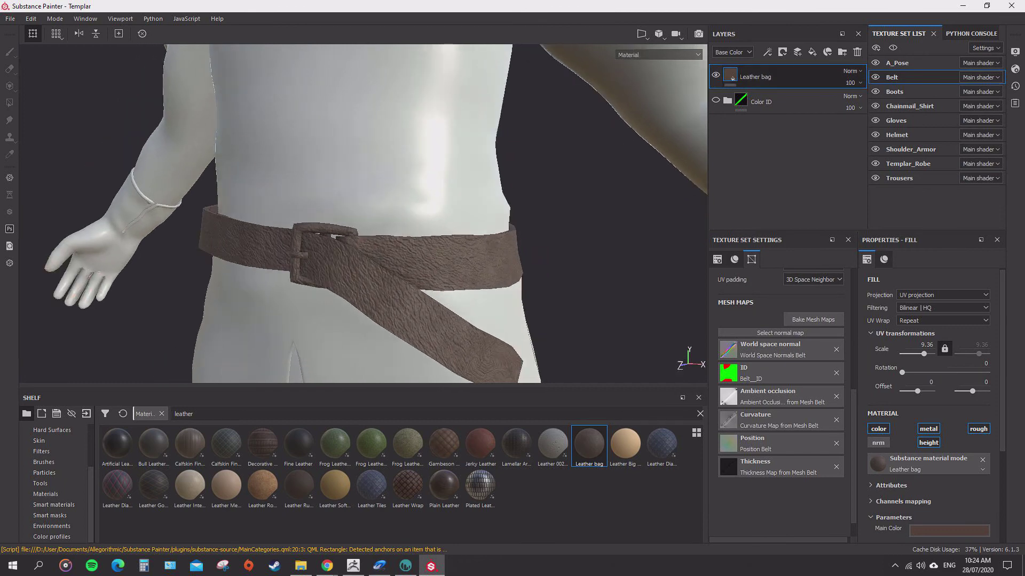
pyautogui.rightClick(734, 76)
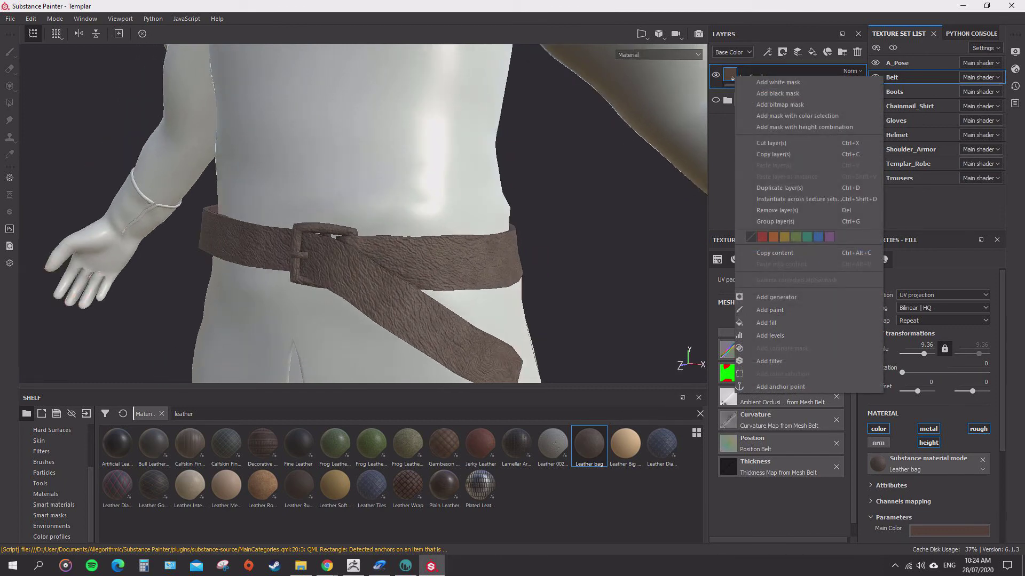
pyautogui.click(777, 210)
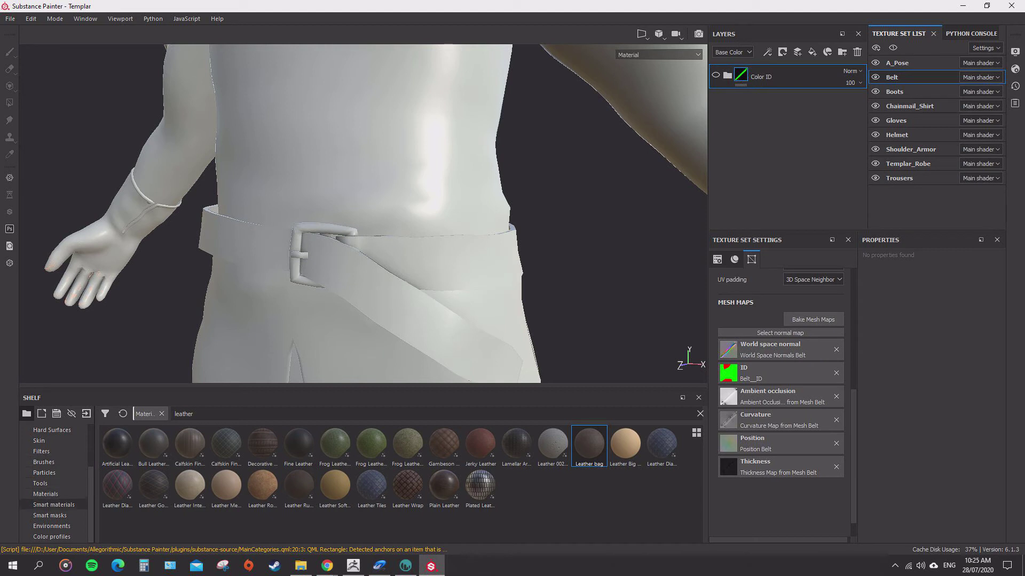
# Search the smart materials for "Leather" and add Leather_Stylized to the Belt set above the collapsed Color ID folder.
pyautogui.click(55, 504)
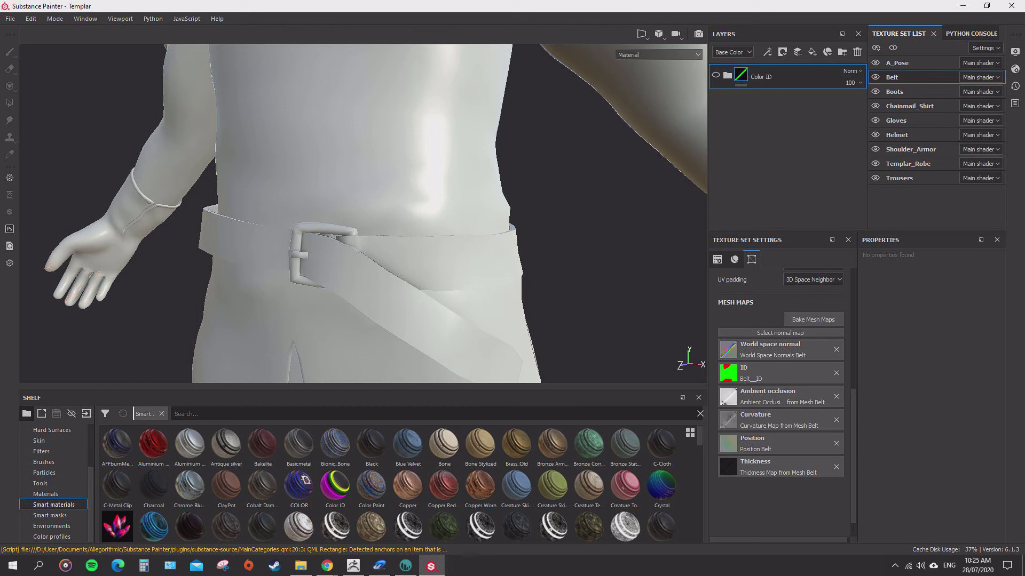
pyautogui.write('L')
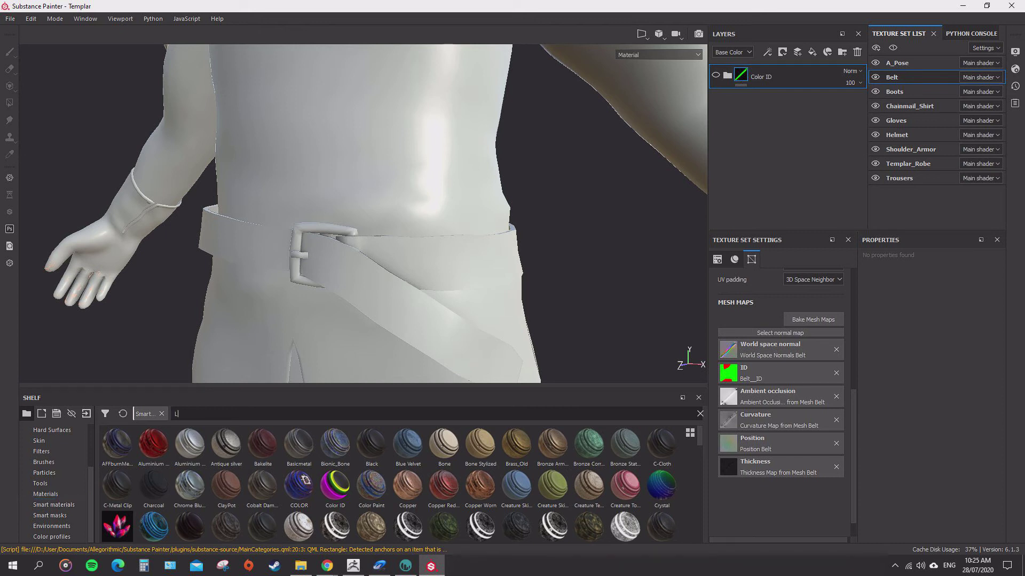
pyautogui.write('eather')
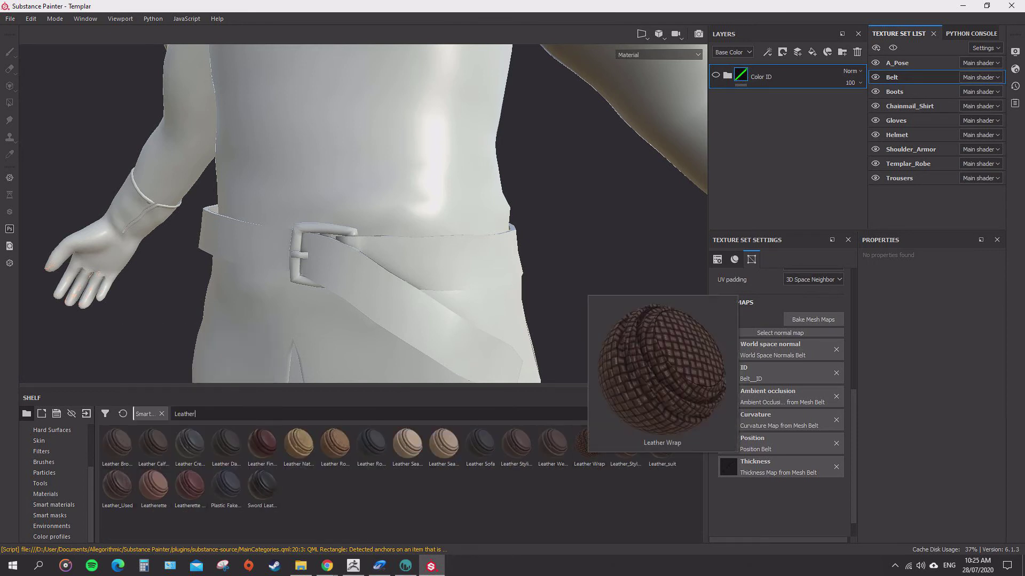
pyautogui.moveTo(625, 445); pyautogui.dragTo(726, 66)
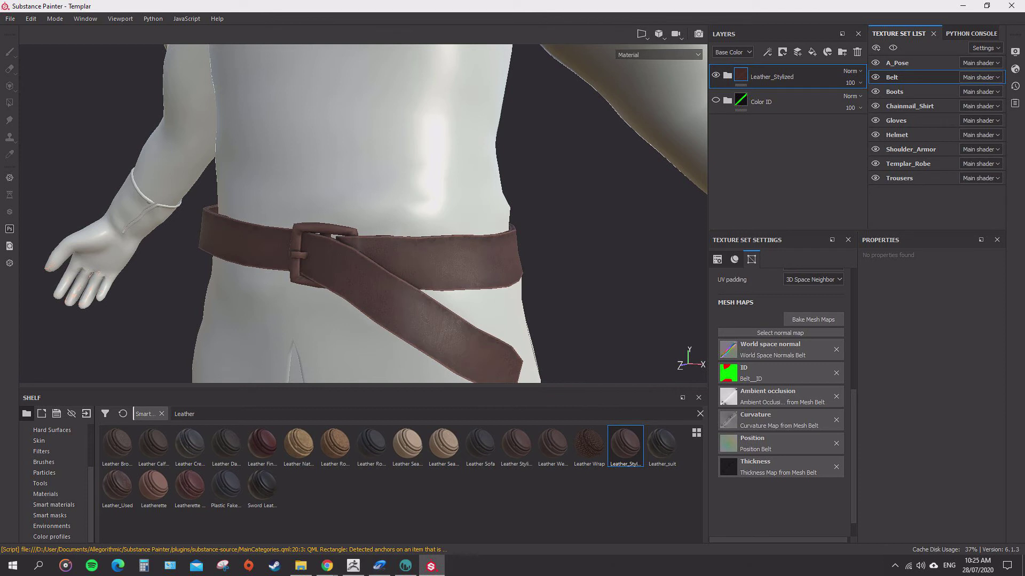
pyautogui.click(726, 100)
pyautogui.click(727, 100)
pyautogui.click(716, 100)
pyautogui.click(727, 101)
pyautogui.click(727, 100)
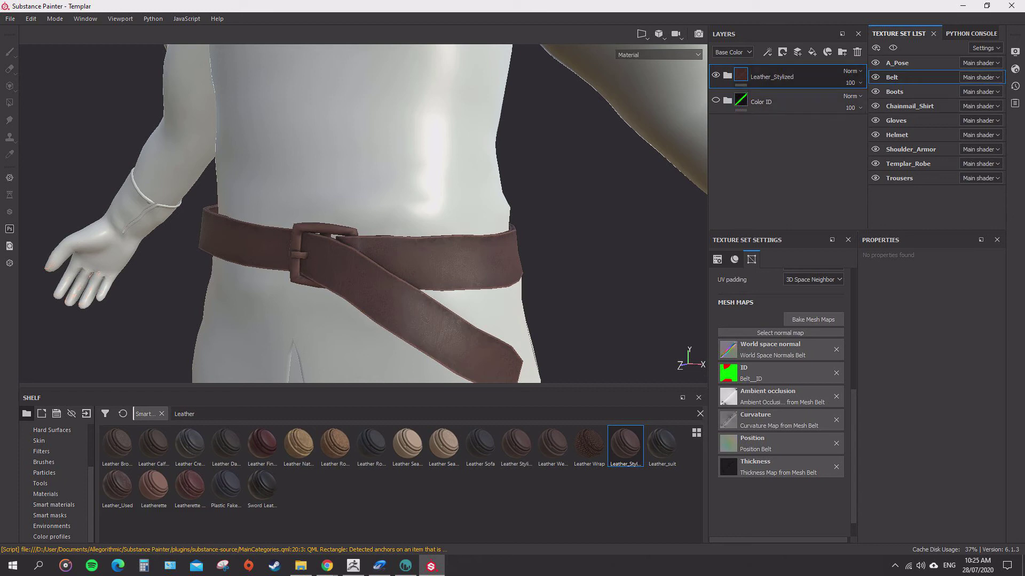
# Expand the Leather_Stylized folder, add the Leatherette Damaged smart material inside it and move it beneath the Base layer.
pyautogui.click(727, 76)
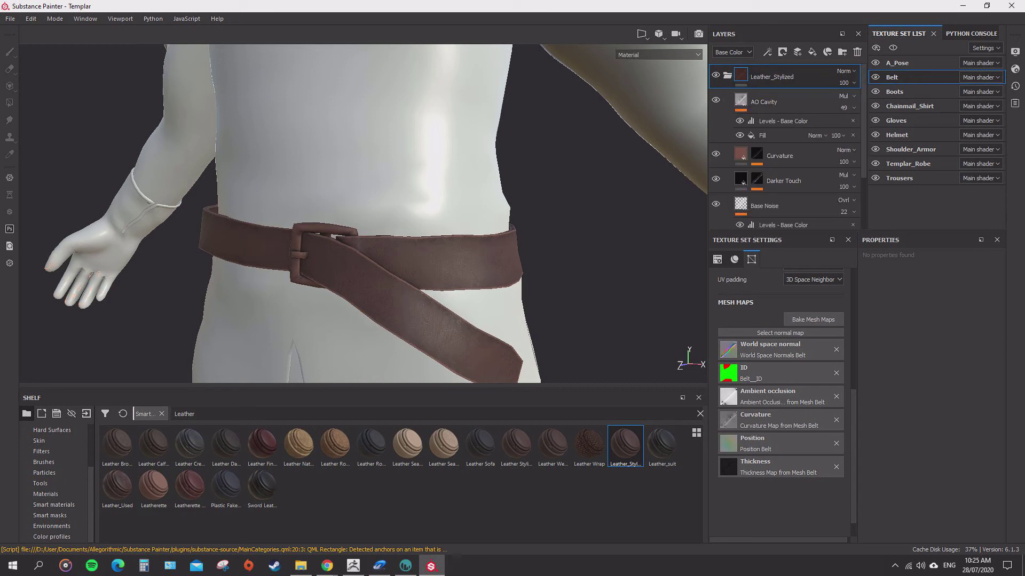
pyautogui.keyDown('alt'); pyautogui.moveTo(406, 224); pyautogui.dragTo(364, 224); pyautogui.keyUp('alt')
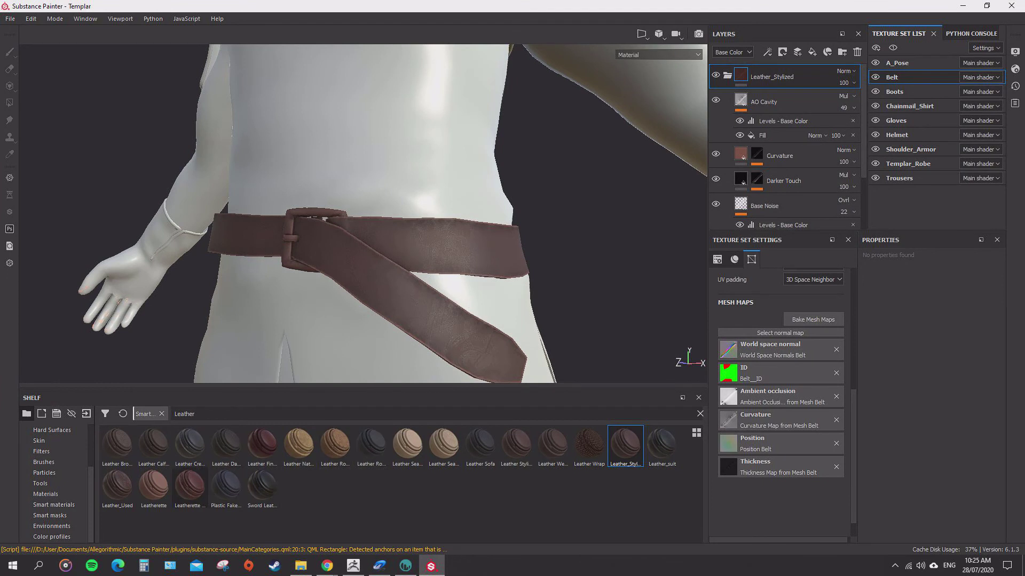
pyautogui.moveTo(189, 485)
pyautogui.moveTo(117, 487)
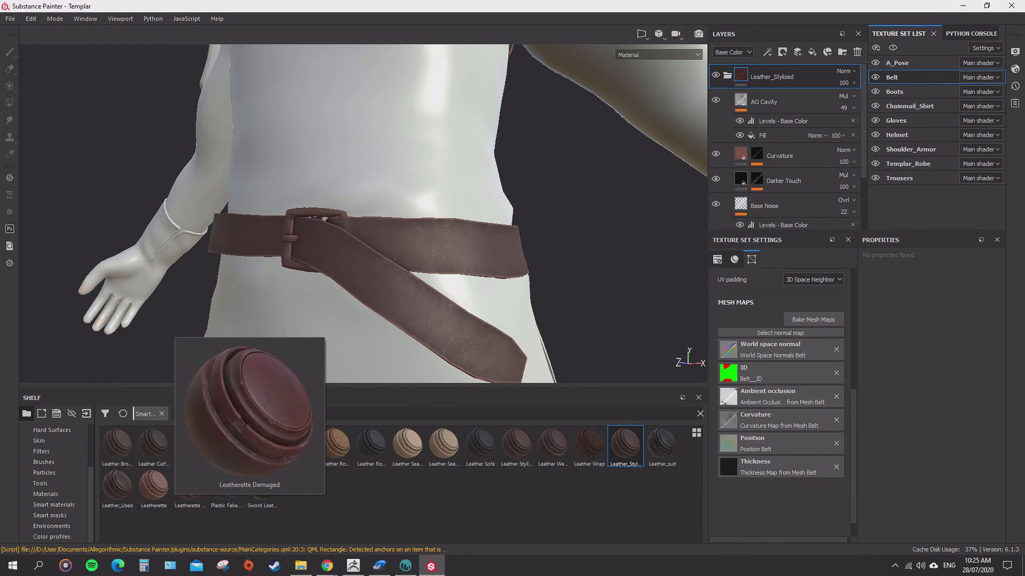
pyautogui.moveTo(189, 486); pyautogui.dragTo(779, 85)
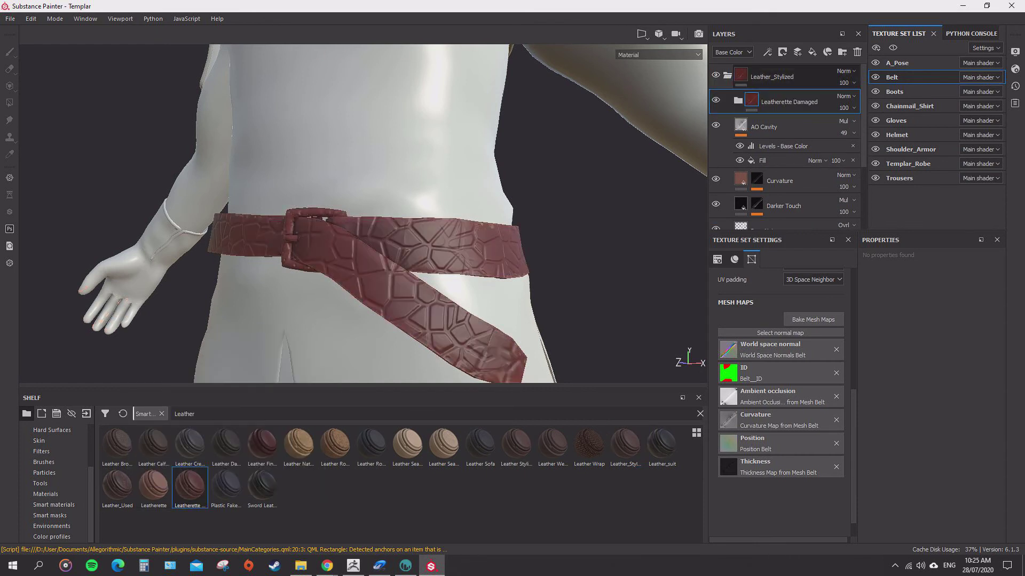
pyautogui.moveTo(795, 102); pyautogui.dragTo(795, 216)
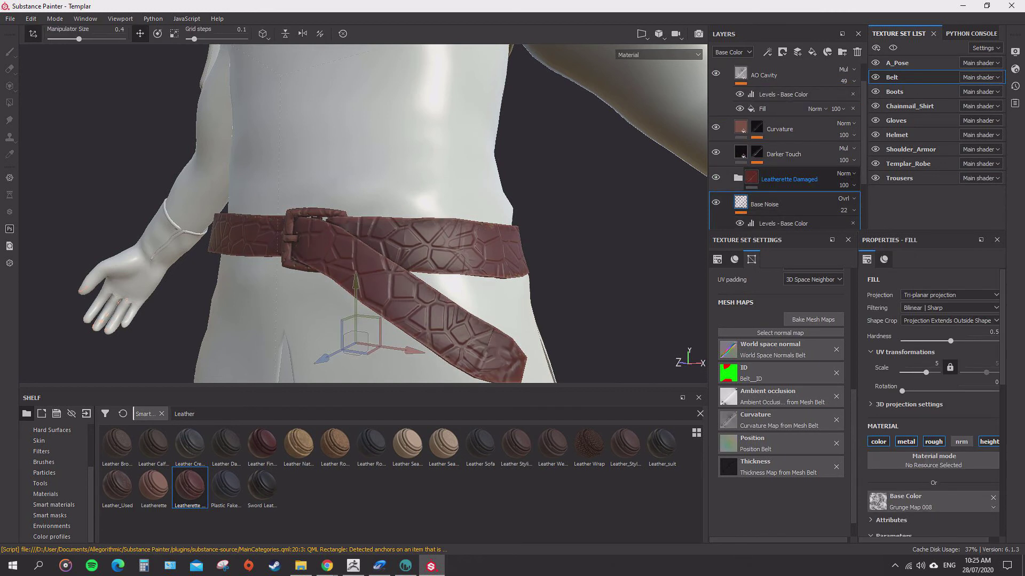
pyautogui.scroll(-2, 725, 209)
pyautogui.moveTo(789, 115); pyautogui.dragTo(790, 205)
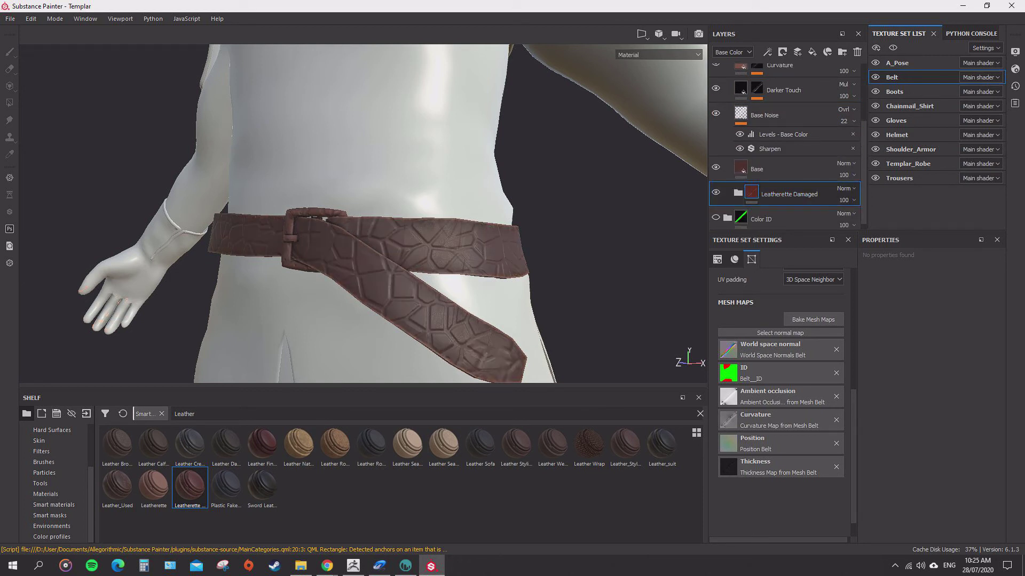
# Expand Leatherette Damaged, set the UV scale of its Leather Pattern layer to 128 and check the grain on the belt.
pyautogui.click(738, 193)
pyautogui.scroll(-2, 738, 193)
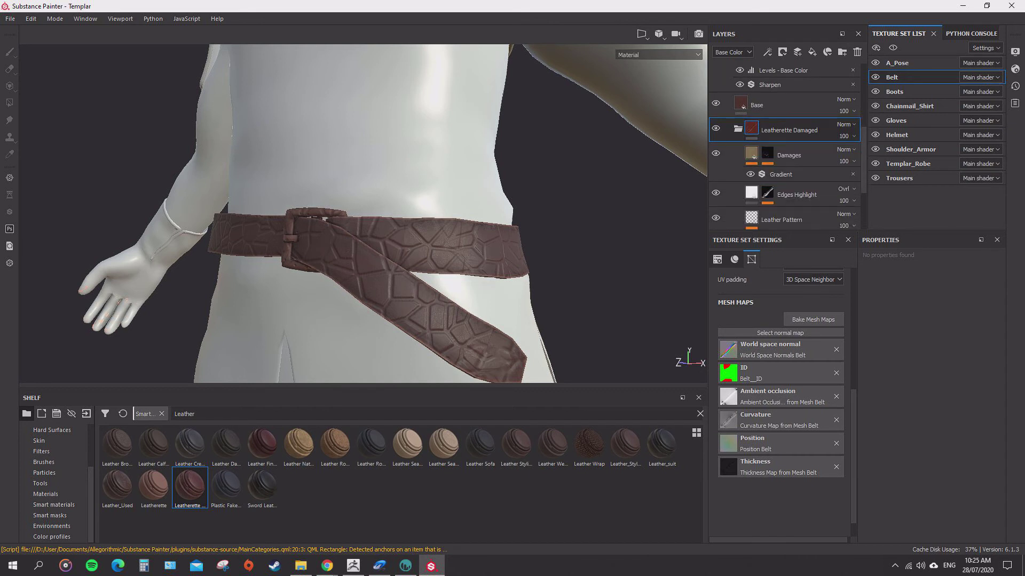
pyautogui.scroll(-1, 785, 147)
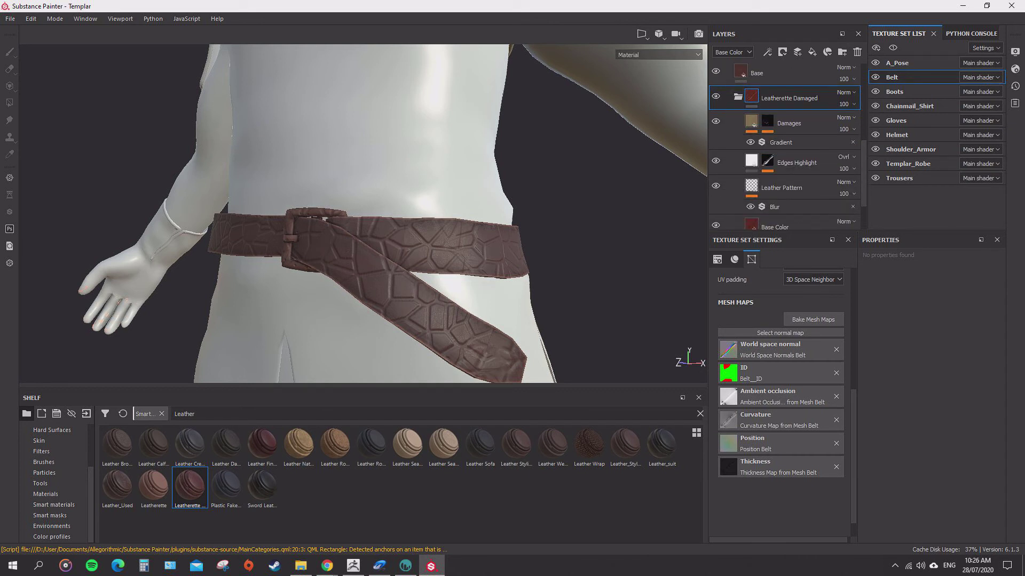
pyautogui.click(781, 188)
pyautogui.scroll(-1, 781, 187)
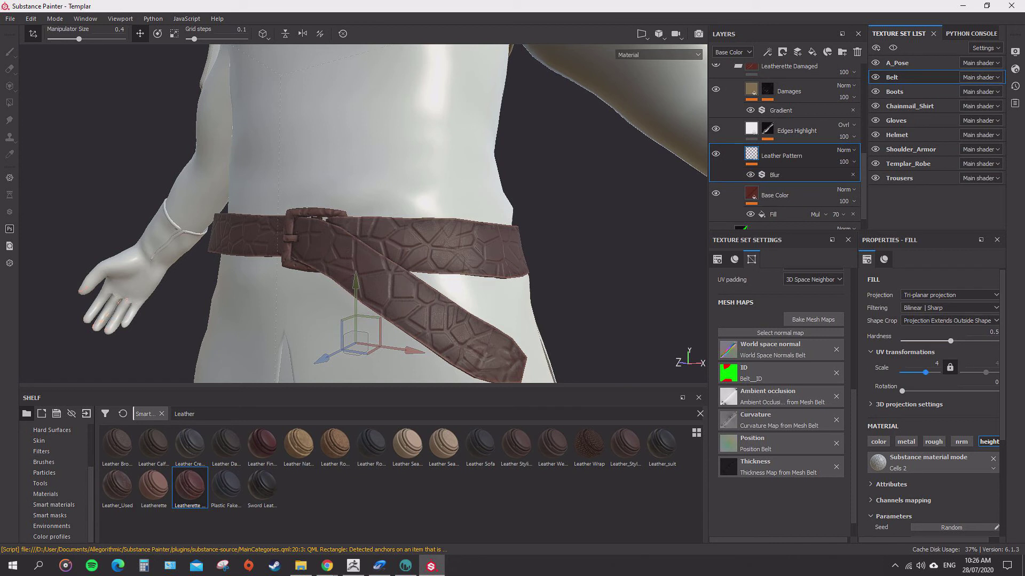
pyautogui.moveTo(925, 372); pyautogui.dragTo(938, 372)
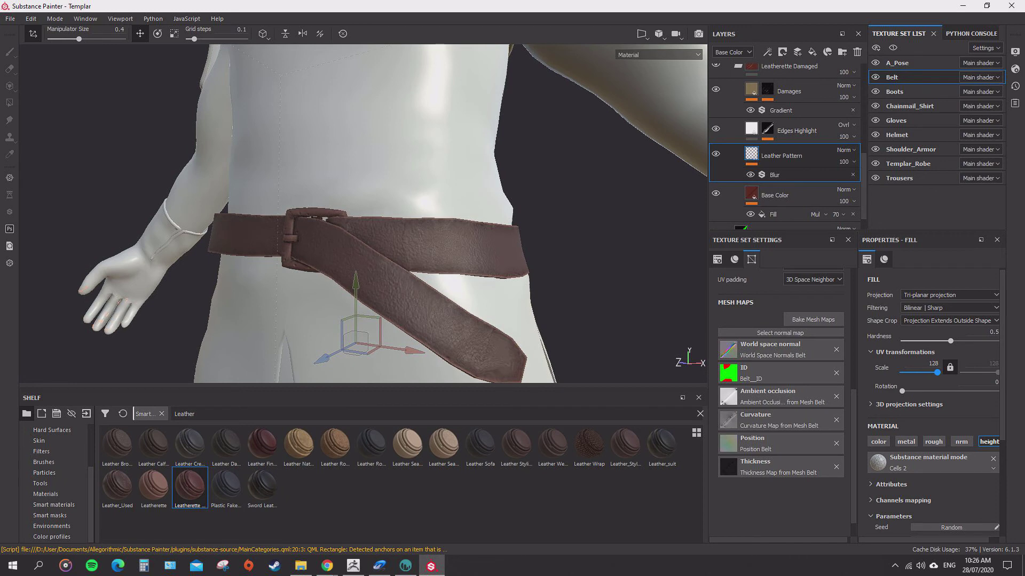
pyautogui.keyDown('alt'); pyautogui.moveTo(320, 221); pyautogui.dragTo(448, 256); pyautogui.keyUp('alt')
pyautogui.keyDown('alt'); pyautogui.moveTo(282, 219); pyautogui.dragTo(218, 256); pyautogui.keyUp('alt')
pyautogui.keyDown('alt'); pyautogui.moveTo(320, 214); pyautogui.dragTo(341, 278); pyautogui.keyUp('alt')
pyautogui.keyDown('alt'); pyautogui.moveTo(342, 235); pyautogui.dragTo(406, 241); pyautogui.keyUp('alt')
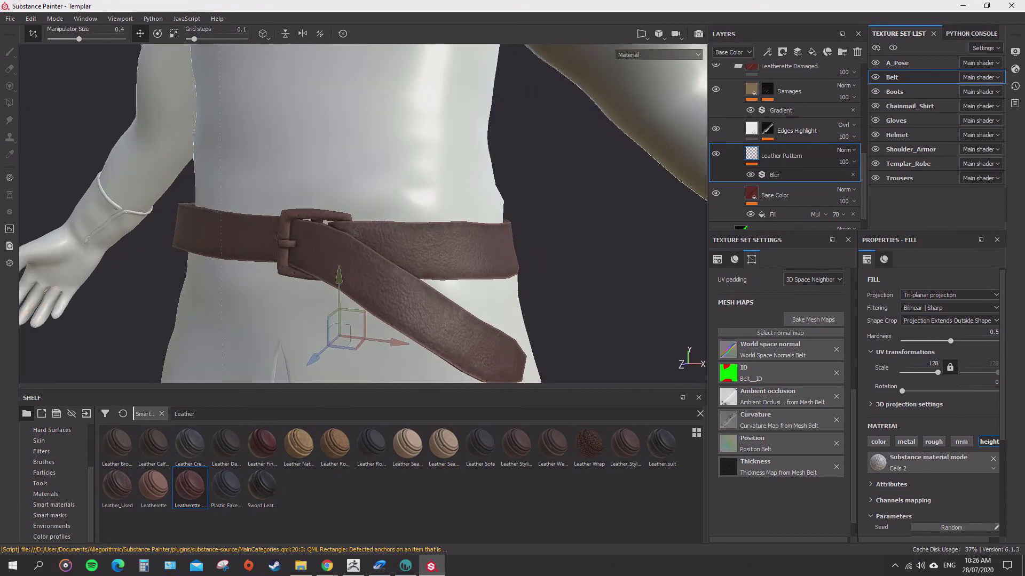
pyautogui.keyDown('alt'); pyautogui.moveTo(310, 240); pyautogui.dragTo(411, 242); pyautogui.keyUp('alt')
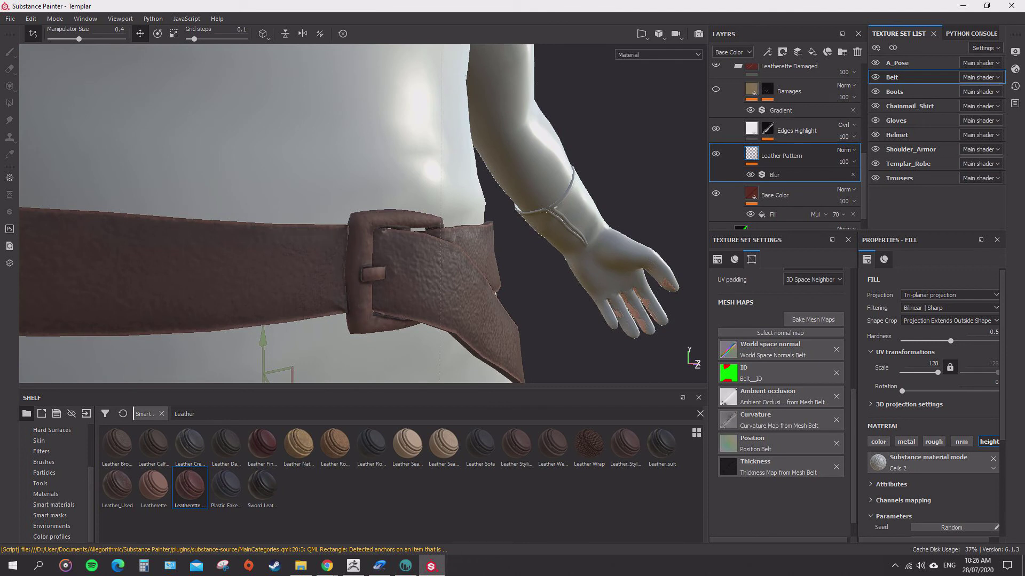
# Adjust the UV scale of the Damages layer and set its mask generator's Global Blur to 0.51.
pyautogui.click(789, 91)
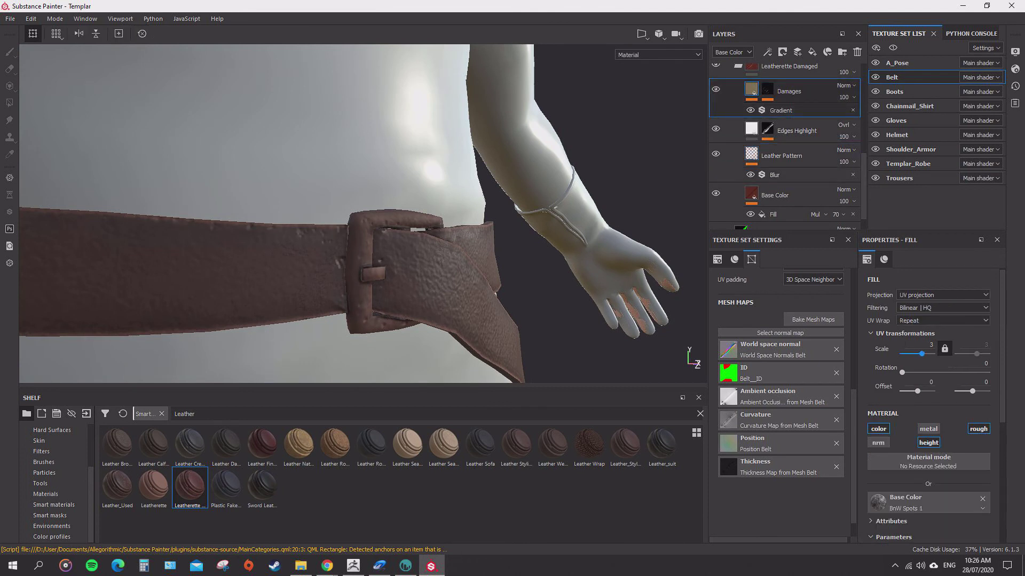
pyautogui.moveTo(921, 354); pyautogui.dragTo(922, 354)
pyautogui.scroll(-4, 931, 394)
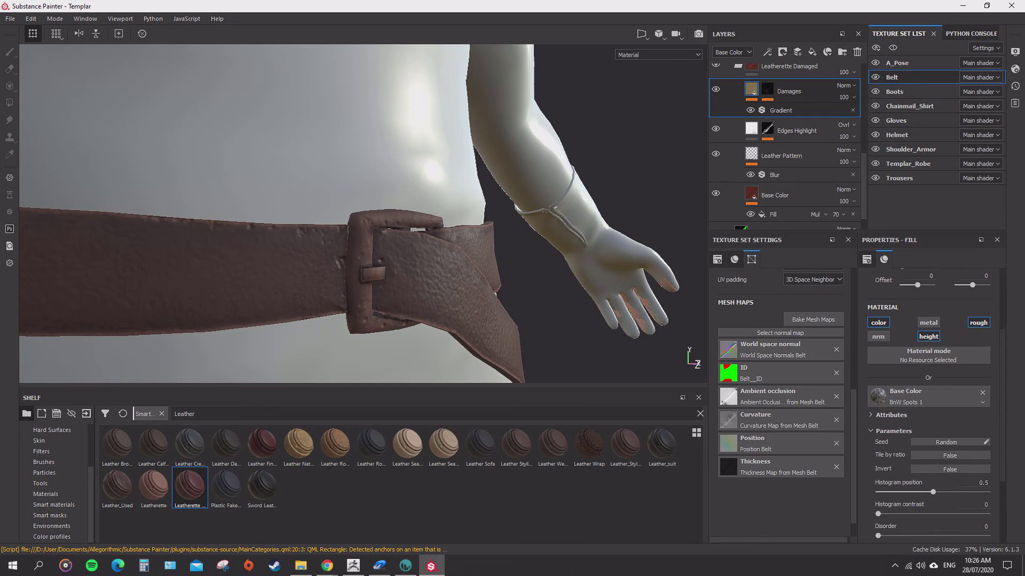
pyautogui.press('4')
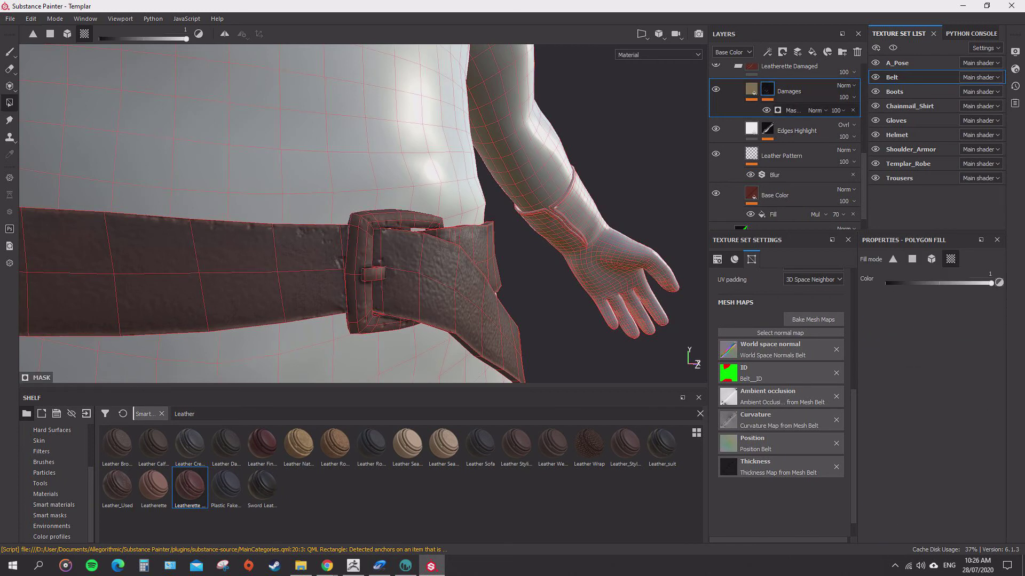
pyautogui.click(792, 110)
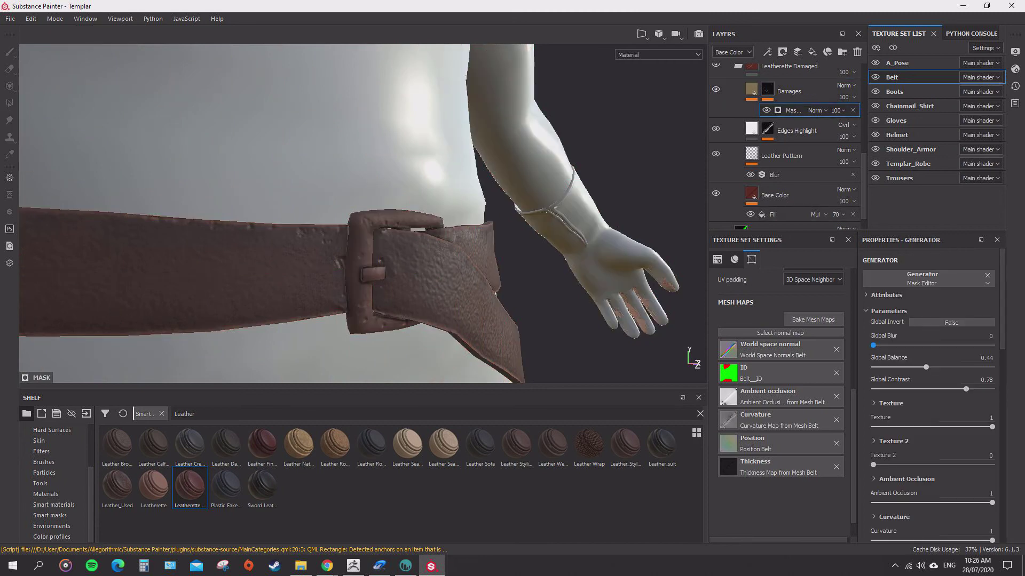
pyautogui.moveTo(873, 345)
pyautogui.mouseDown()
pyautogui.moveTo(902, 345)
pyautogui.moveTo(877, 346)
pyautogui.mouseUp()
# Review the leather belt on the wider Templar figure and look back up through the Belt layer stack.
pyautogui.keyDown('alt'); pyautogui.moveTo(640, 234); pyautogui.dragTo(523, 245, button='right'); pyautogui.keyUp('alt')
pyautogui.keyDown('alt'); pyautogui.moveTo(523, 245); pyautogui.dragTo(470, 254); pyautogui.keyUp('alt')
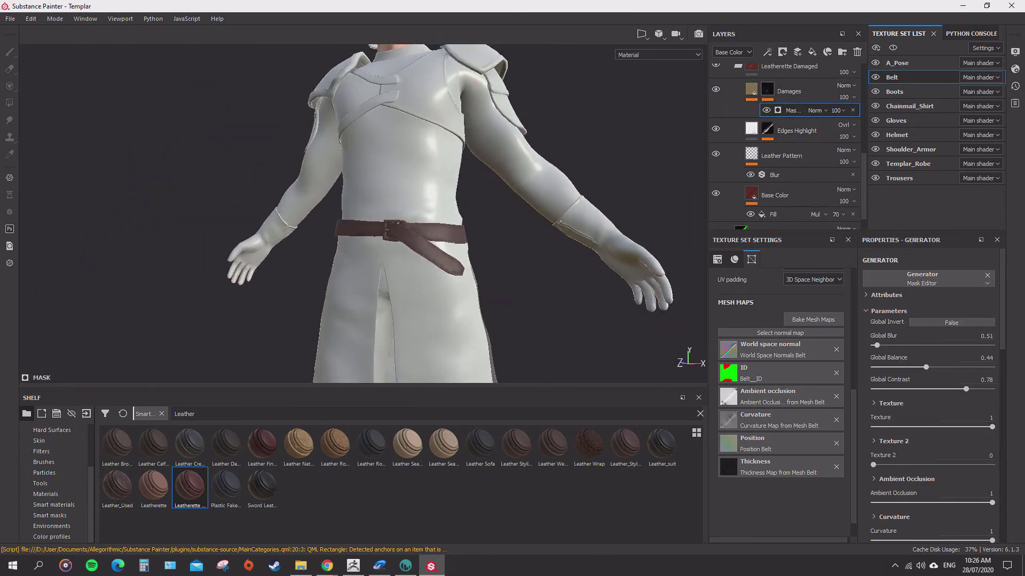
pyautogui.keyDown('alt'); pyautogui.moveTo(470, 253); pyautogui.dragTo(512, 248, button='right'); pyautogui.keyUp('alt')
pyautogui.keyDown('alt'); pyautogui.moveTo(512, 248); pyautogui.dragTo(480, 264); pyautogui.keyUp('alt')
pyautogui.scroll(5, 800, 131)
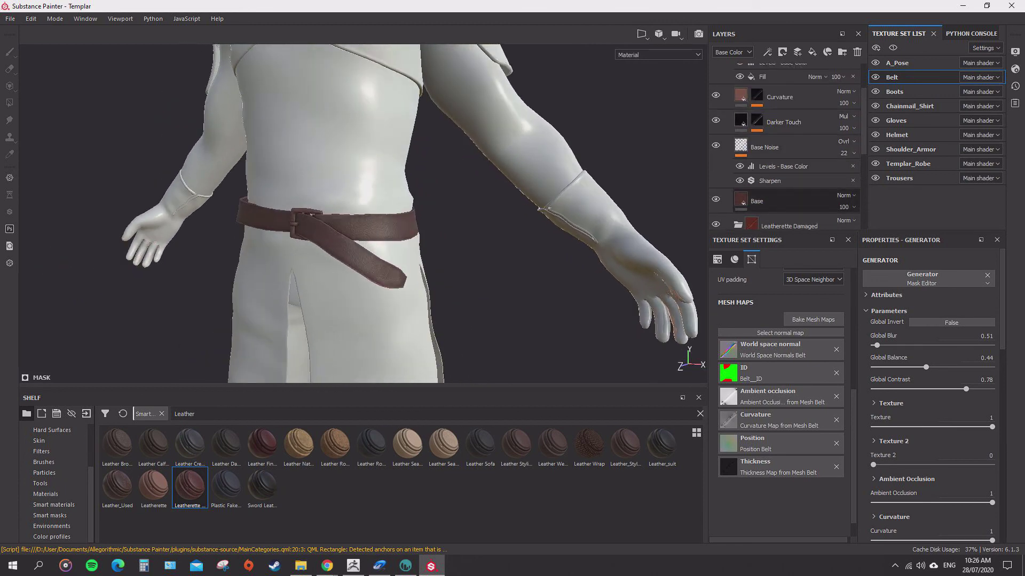
pyautogui.scroll(5, 785, 144)
pyautogui.scroll(4, 784, 174)
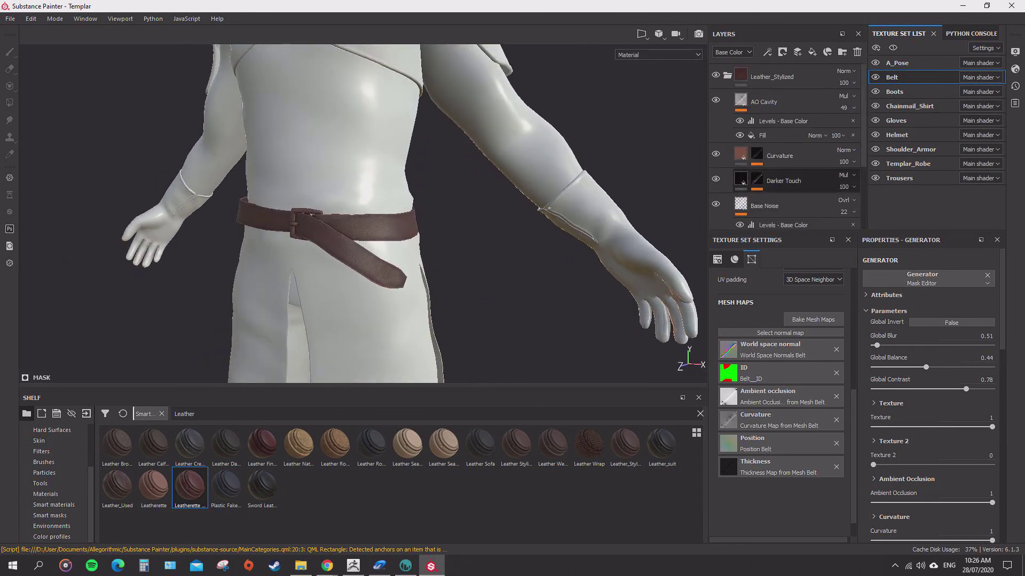
# Collapse the Leather_Stylized folder and examine the leather surface of the belt up close.
pyautogui.click(726, 76)
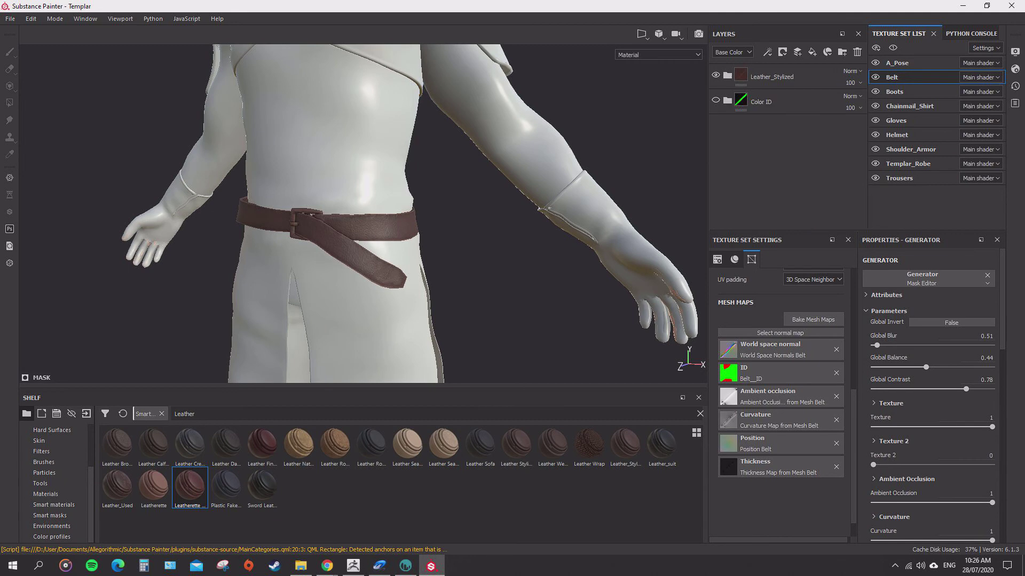
pyautogui.press('f')
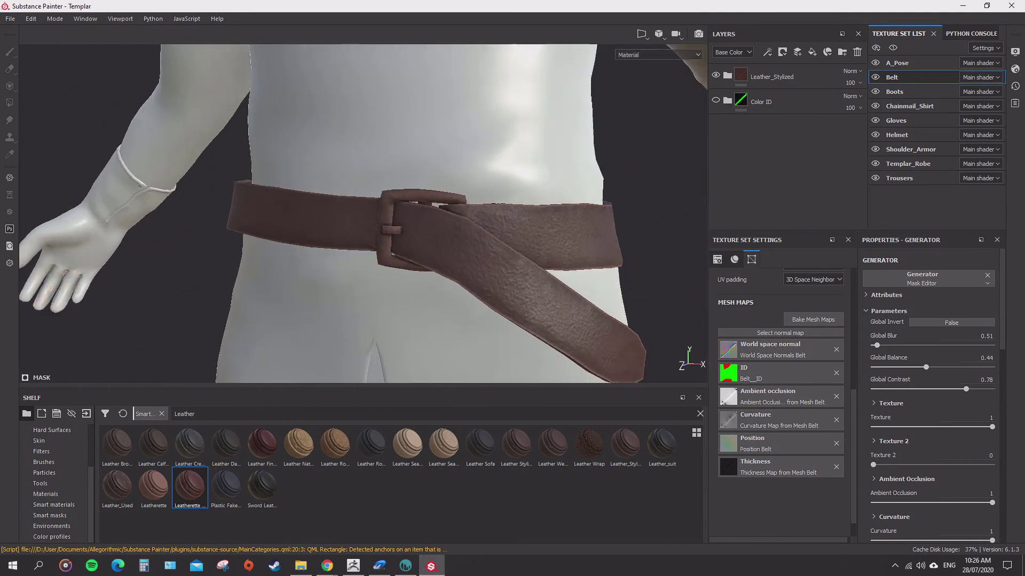
pyautogui.moveTo(374, 230)
pyautogui.keyDown('alt'); pyautogui.mouseDown()
pyautogui.moveTo(379, 107)
pyautogui.moveTo(373, 245)
pyautogui.moveTo(387, 235)
pyautogui.moveTo(427, 273)
pyautogui.moveTo(363, 225)
pyautogui.moveTo(352, 277)
pyautogui.moveTo(267, 267)
pyautogui.moveTo(361, 227)
pyautogui.mouseUp(); pyautogui.keyUp('alt')
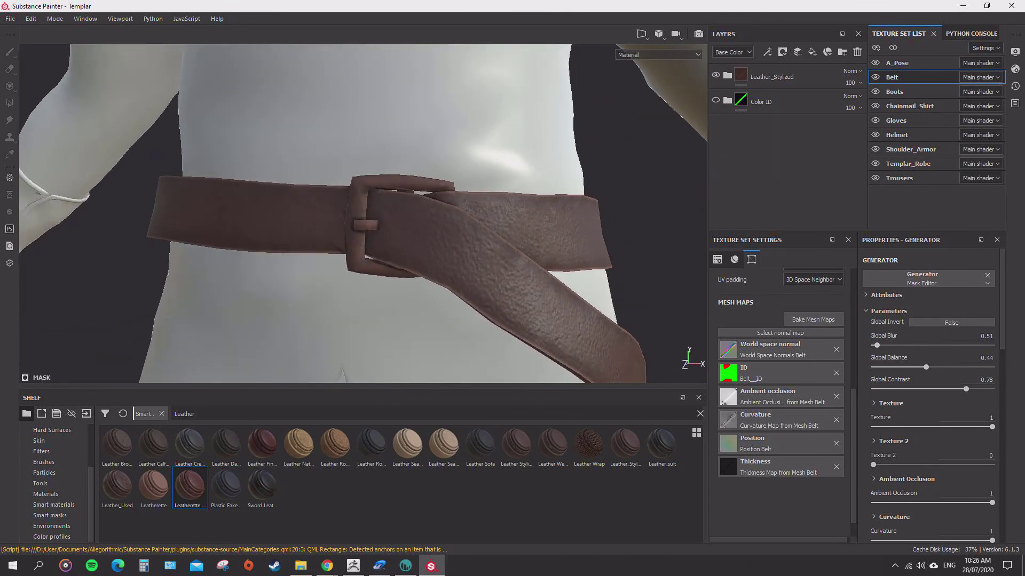
pyautogui.press('f')
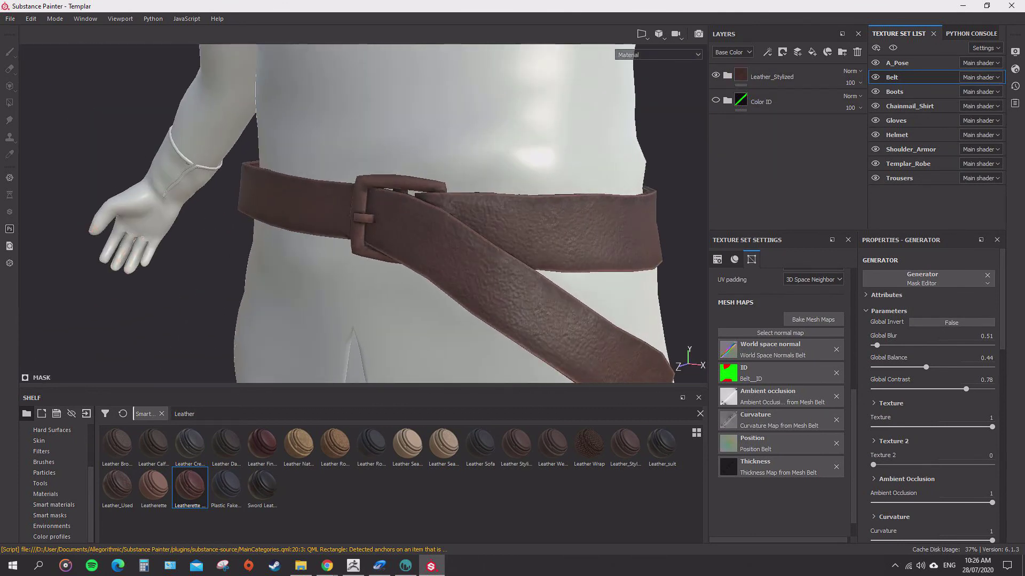
# Mask the Leather_Stylized folder by colour selection, picking the green strap area of the ID map, and collapse the folder.
pyautogui.click(726, 76)
pyautogui.click(727, 76)
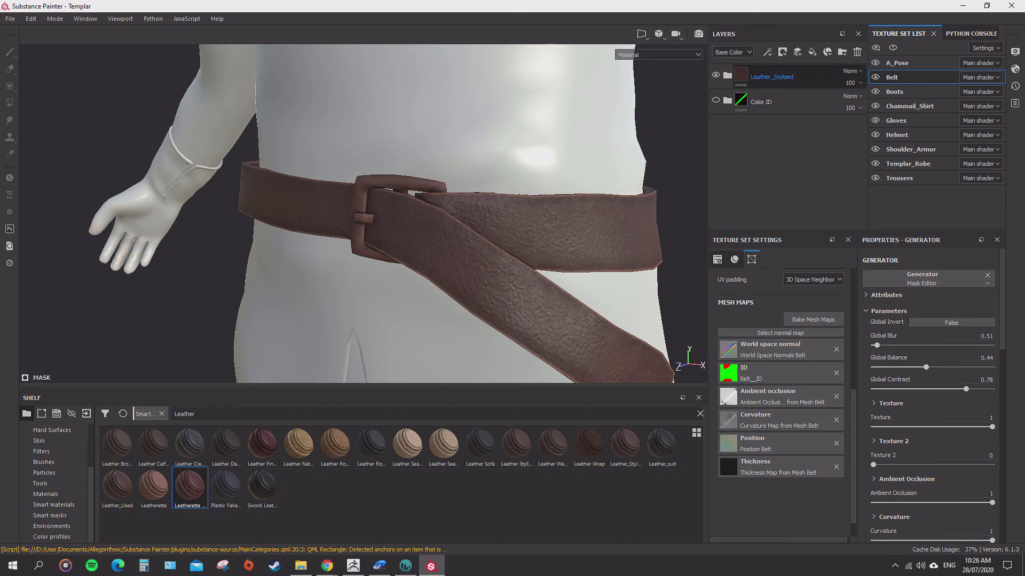
pyautogui.rightClick(726, 92)
pyautogui.press('Down')
pyautogui.press('Down')
pyautogui.press('Down')
pyautogui.press('Down')
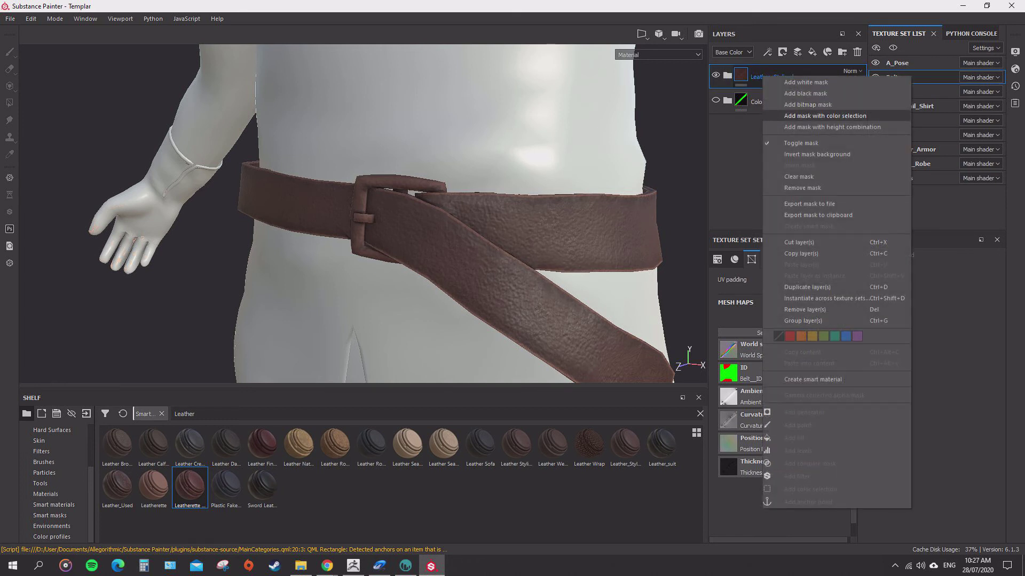
pyautogui.press('Return')
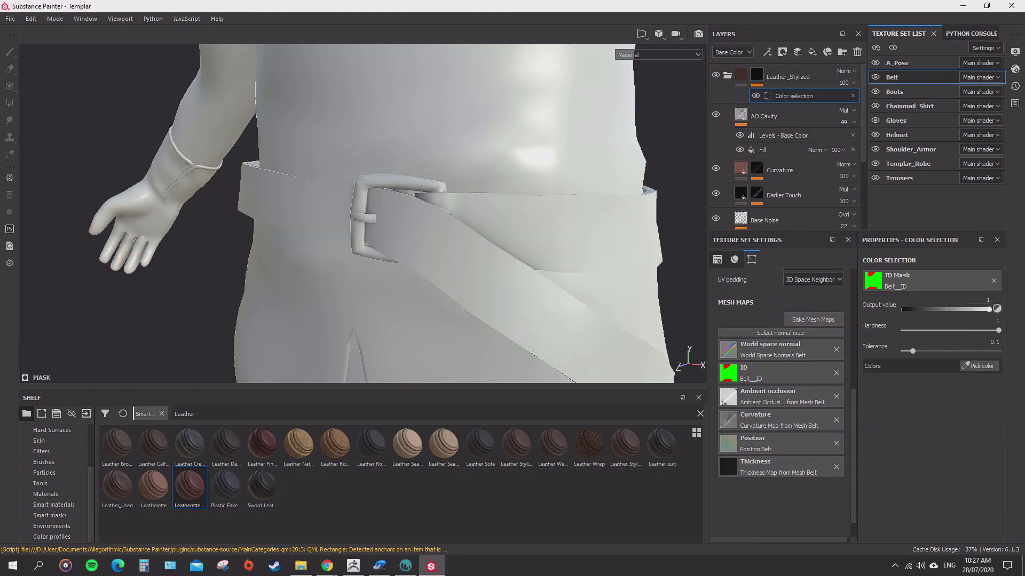
pyautogui.click(979, 366)
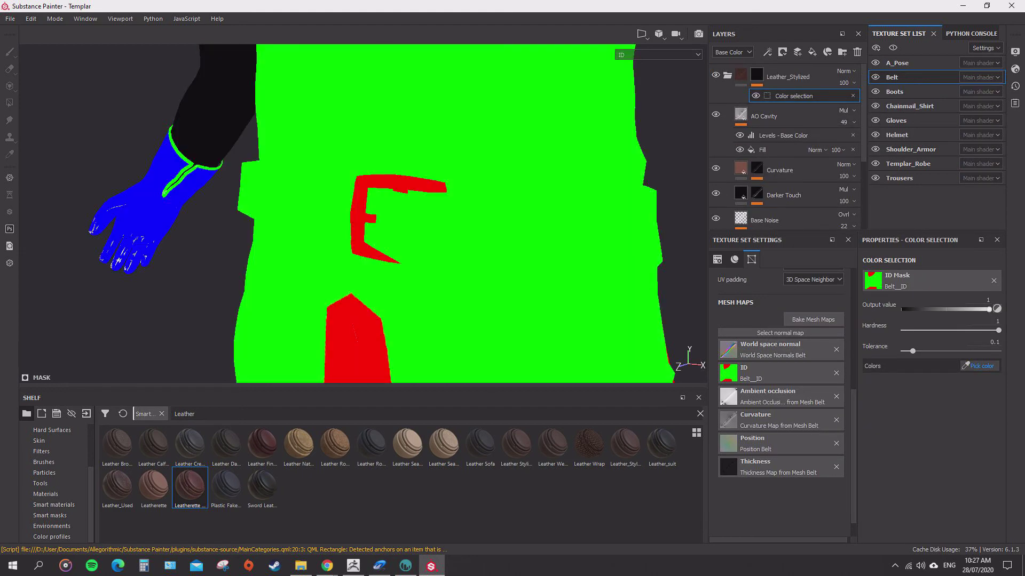
pyautogui.click(459, 235)
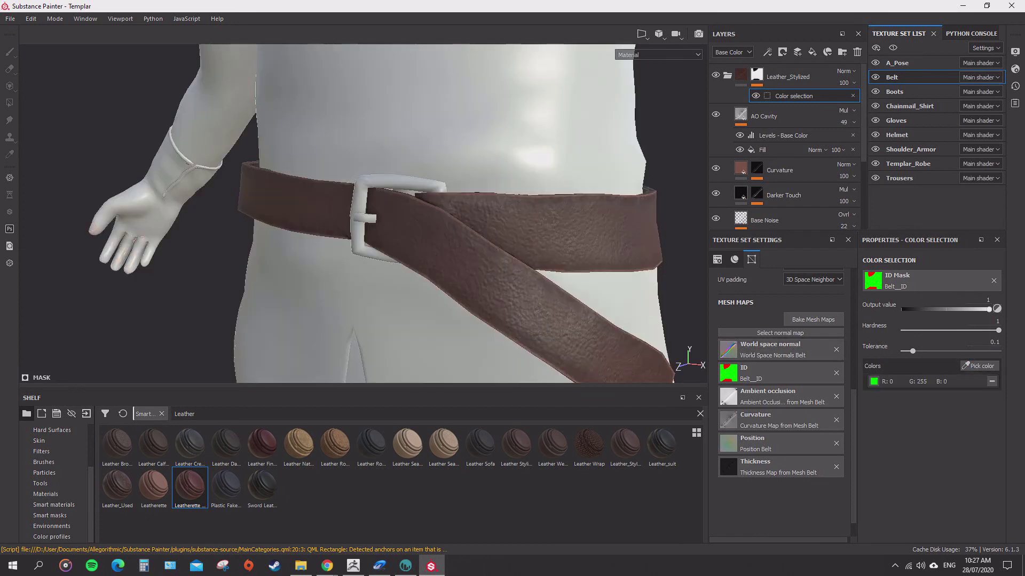
pyautogui.moveTo(427, 229)
pyautogui.keyDown('alt'); pyautogui.mouseDown()
pyautogui.moveTo(582, 213)
pyautogui.moveTo(395, 219)
pyautogui.moveTo(331, 234)
pyautogui.moveTo(576, 229)
pyautogui.moveTo(513, 245)
pyautogui.moveTo(427, 229)
pyautogui.moveTo(320, 238)
pyautogui.moveTo(374, 219)
pyautogui.moveTo(368, 243)
pyautogui.moveTo(411, 227)
pyautogui.mouseUp(); pyautogui.keyUp('alt')
pyautogui.click(727, 76)
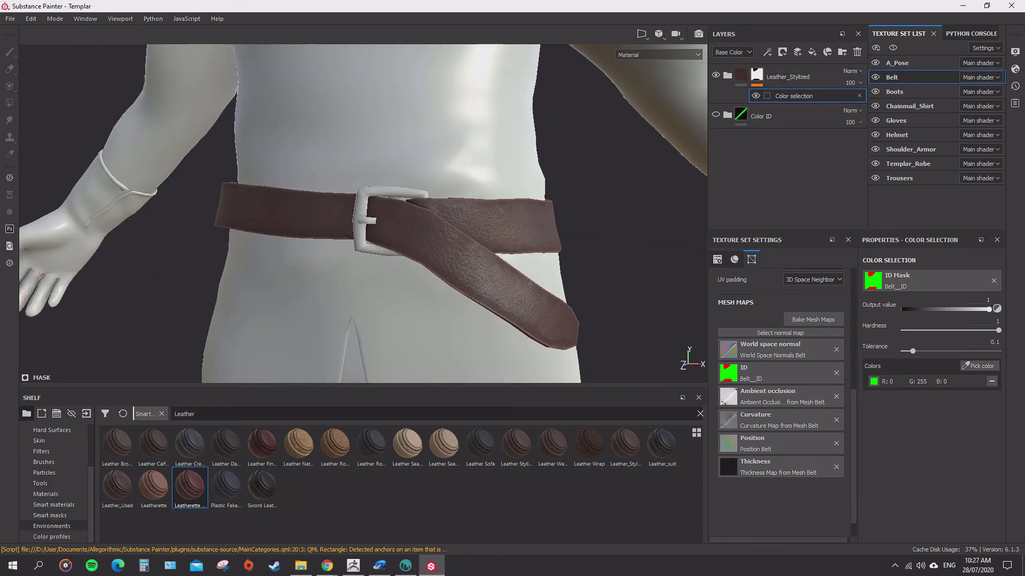
# Search the shelf's materials for Metal and add Steel Rough as a layer above the Leather_Stylized folder.
pyautogui.click(45, 495)
pyautogui.write('Metal')
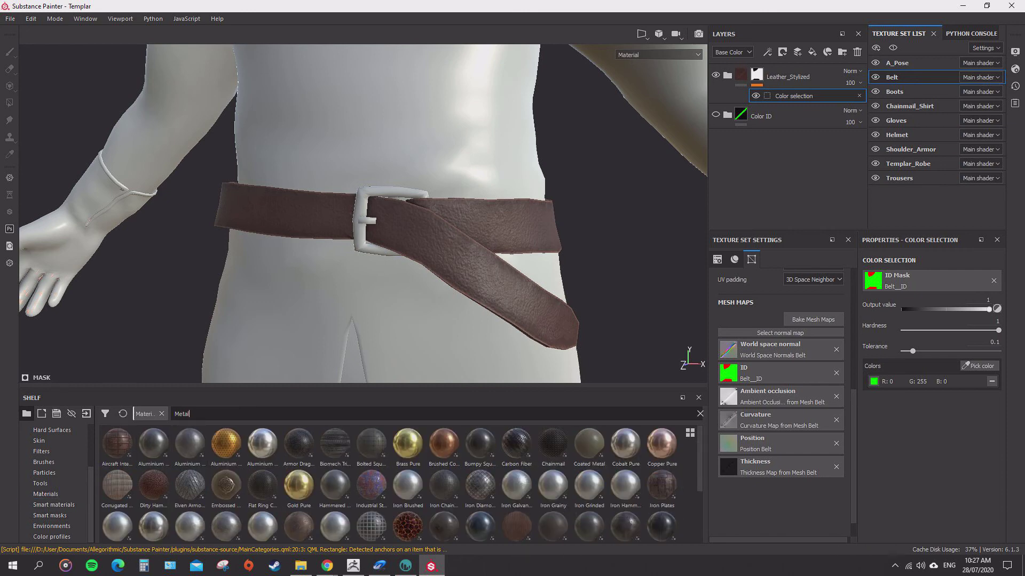
pyautogui.scroll(-2, 395, 480)
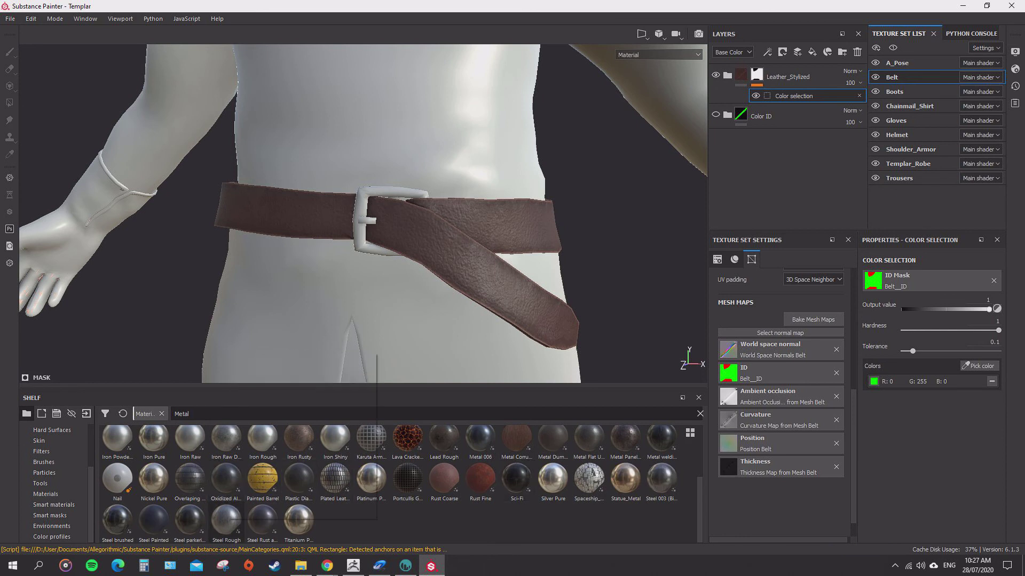
pyautogui.moveTo(228, 520); pyautogui.dragTo(782, 66)
pyautogui.moveTo(726, 106); pyautogui.dragTo(726, 131)
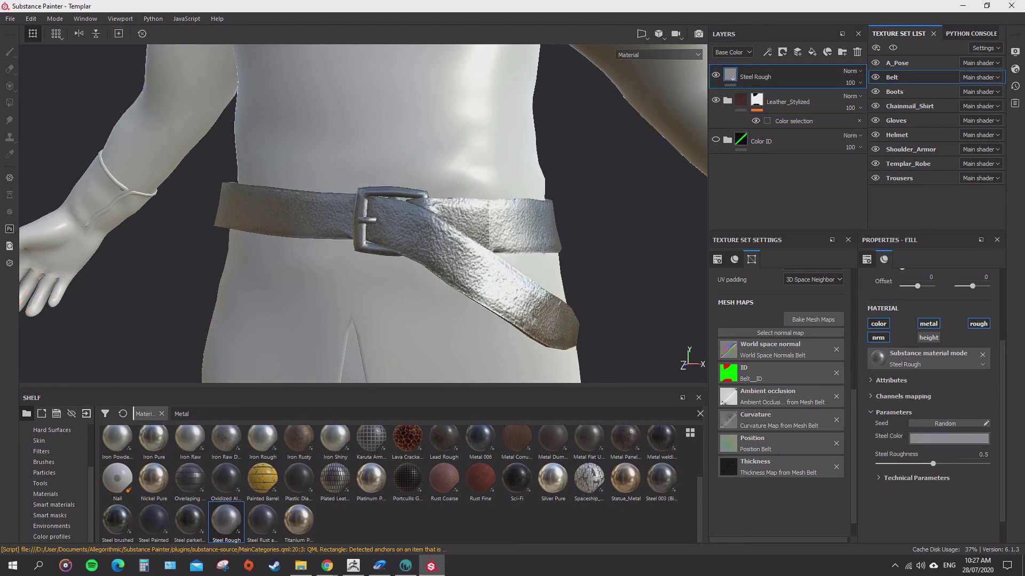
# Mask the Steel Rough layer by colour selection, picking the red buckle area of the ID map.
pyautogui.rightClick(758, 76)
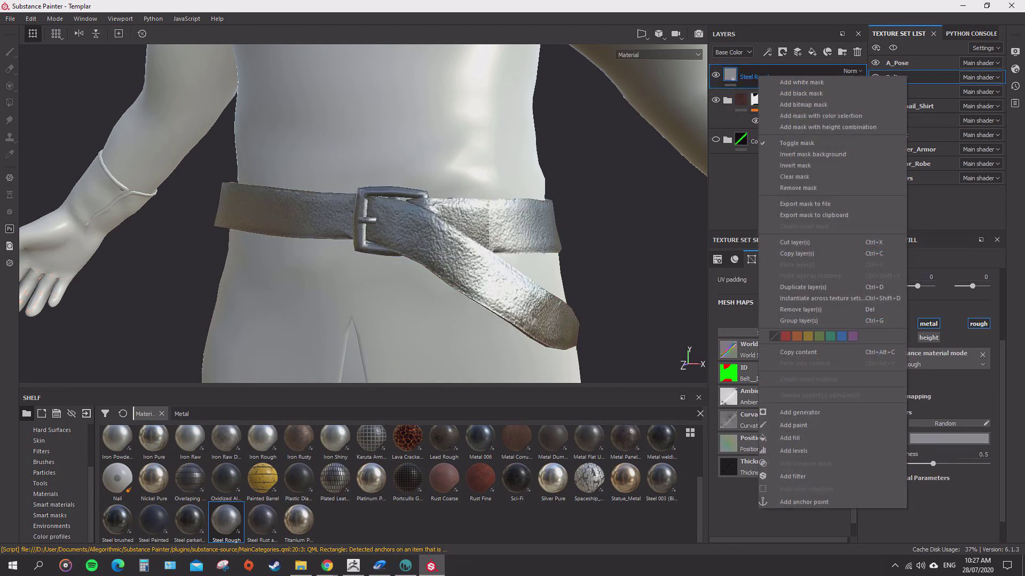
pyautogui.click(811, 116)
pyautogui.click(979, 366)
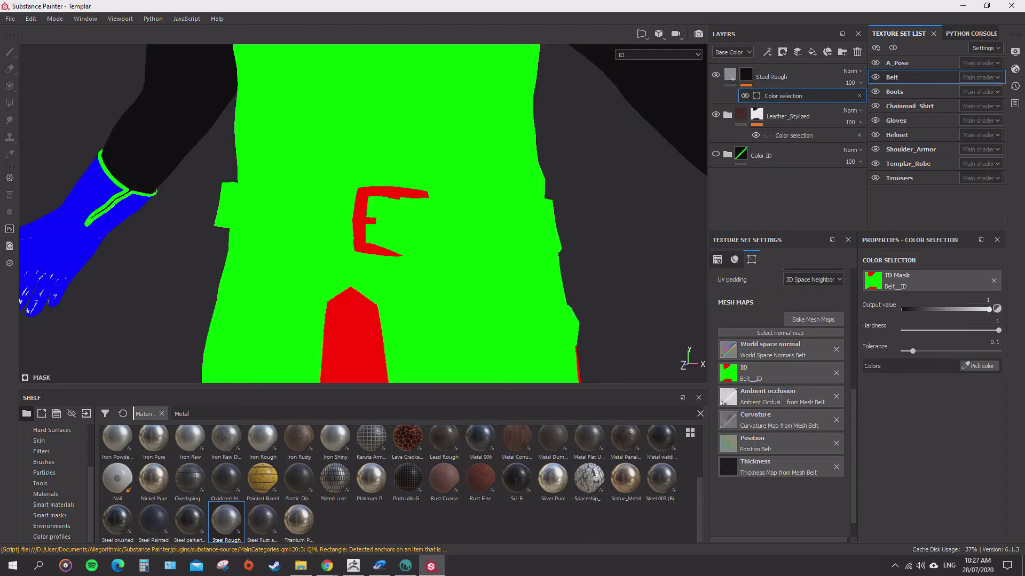
pyautogui.click(360, 232)
# Examine the steel buckle and leather strap from several angles, both close up and on the wider Templar figure.
pyautogui.keyDown('alt'); pyautogui.moveTo(360, 232); pyautogui.dragTo(438, 214); pyautogui.keyUp('alt')
pyautogui.scroll(3, 363, 213)
pyautogui.scroll(3, 363, 214)
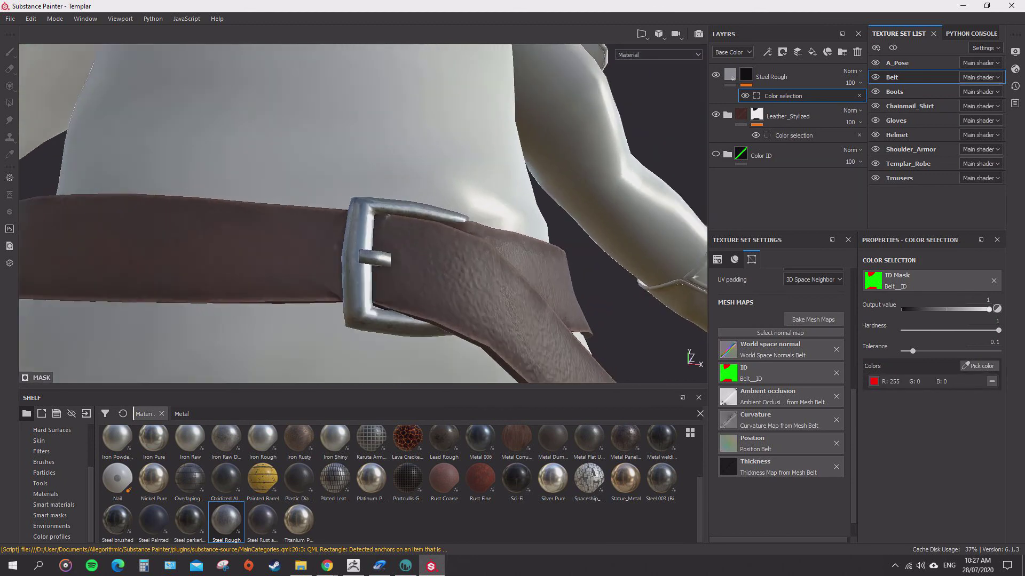
pyautogui.keyDown('alt'); pyautogui.moveTo(363, 213); pyautogui.dragTo(394, 342); pyautogui.keyUp('alt')
pyautogui.keyDown('alt'); pyautogui.moveTo(395, 213); pyautogui.dragTo(363, 310); pyautogui.keyUp('alt')
pyautogui.scroll(-3, 363, 214)
pyautogui.scroll(-4, 363, 213)
pyautogui.keyDown('alt'); pyautogui.moveTo(437, 224); pyautogui.dragTo(373, 203); pyautogui.keyUp('alt')
pyautogui.scroll(3, 363, 213)
pyautogui.scroll(-3, 363, 213)
pyautogui.scroll(3, 363, 213)
pyautogui.scroll(-3, 363, 214)
pyautogui.scroll(-5, 363, 214)
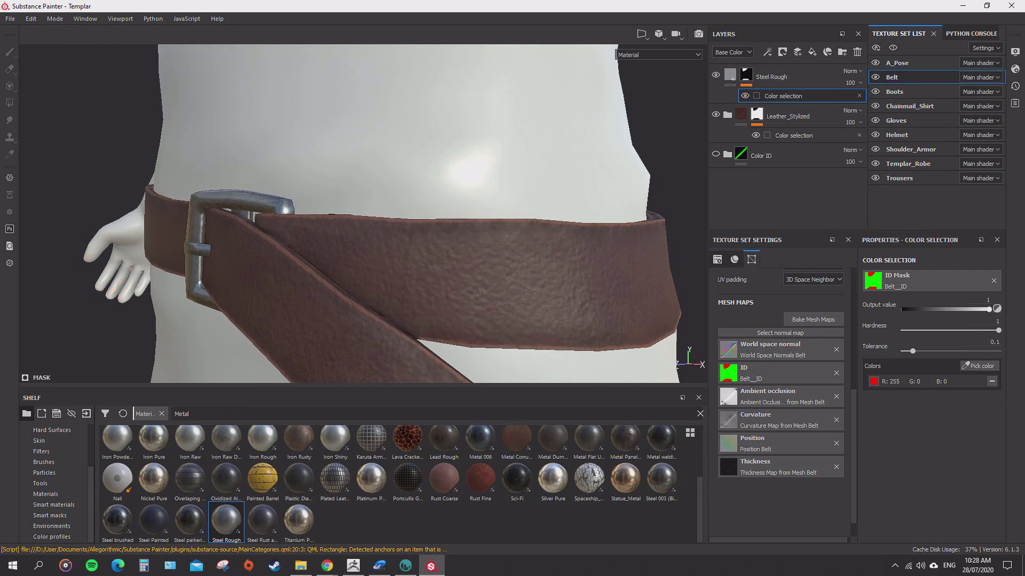
pyautogui.press('f')
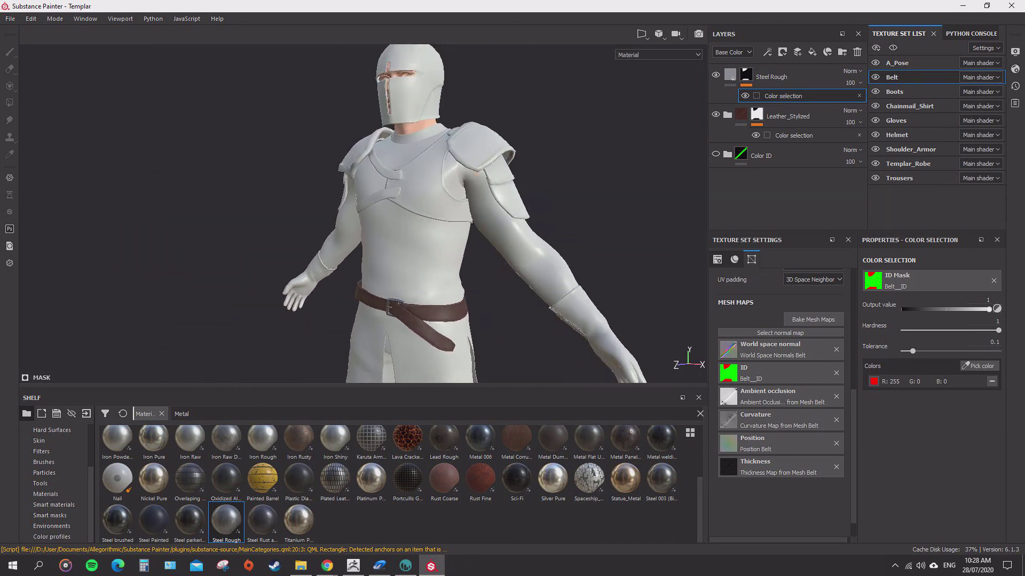
pyautogui.scroll(-3, 411, 213)
pyautogui.keyDown('alt'); pyautogui.moveTo(419, 314); pyautogui.dragTo(388, 225, button='middle'); pyautogui.keyUp('alt')
pyautogui.keyDown('alt'); pyautogui.moveTo(481, 213); pyautogui.dragTo(240, 214); pyautogui.keyUp('alt')
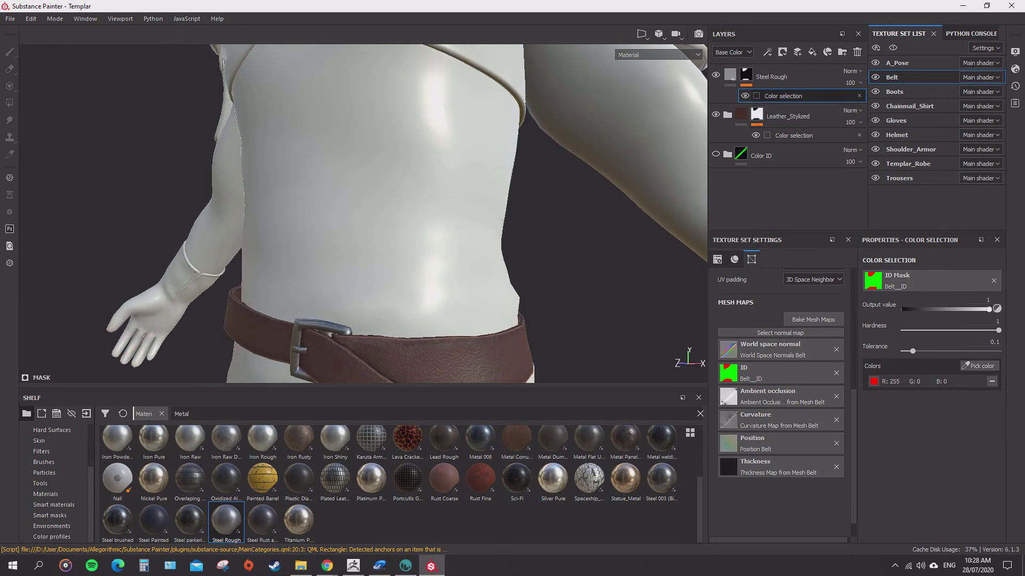
pyautogui.click(740, 114)
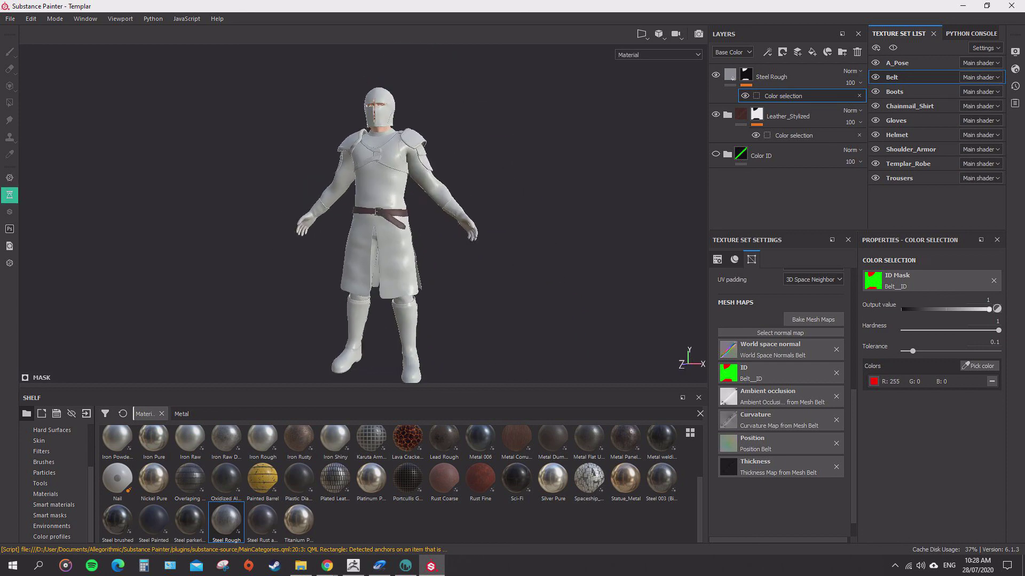
# Save the project as Templar in the Templar projects folder.
pyautogui.click(10, 19)
pyautogui.moveTo(32, 53)
pyautogui.click(24, 135)
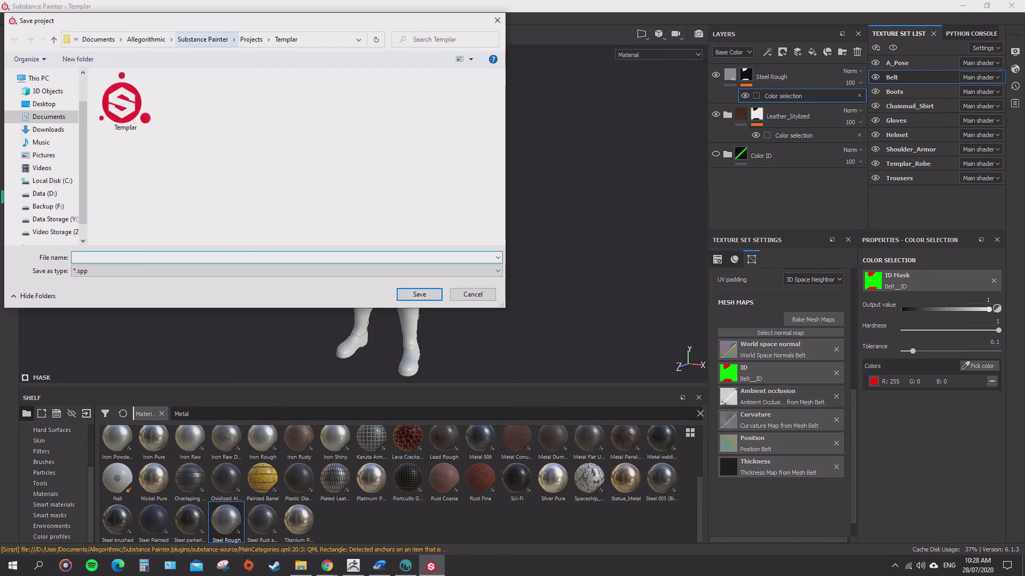
pyautogui.doubleClick(243, 114)
pyautogui.click(537, 283)
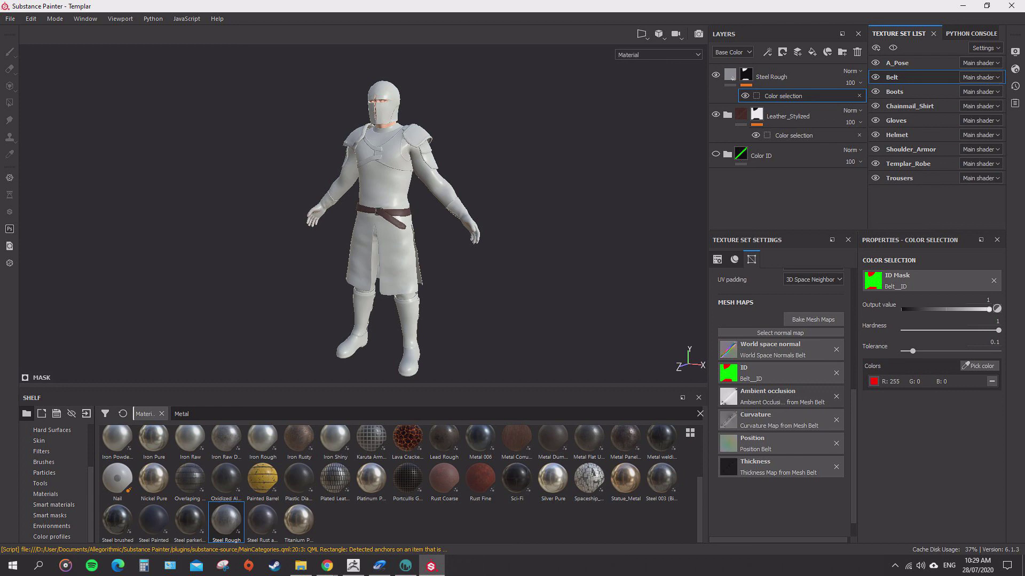
pyautogui.moveTo(480, 240)
pyautogui.keyDown('alt'); pyautogui.mouseDown()
pyautogui.moveTo(288, 240)
pyautogui.moveTo(483, 243)
pyautogui.mouseUp(); pyautogui.keyUp('alt')
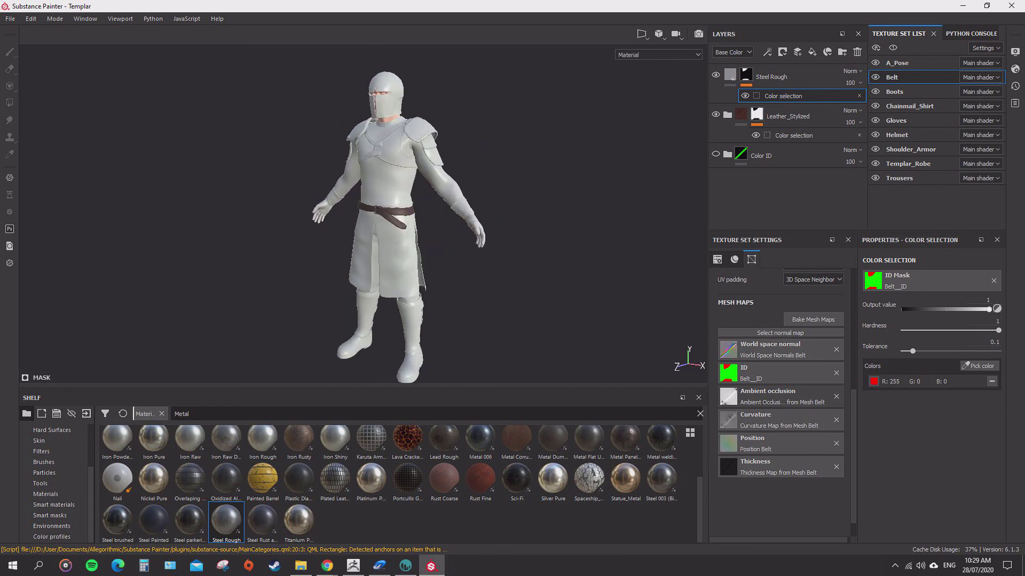